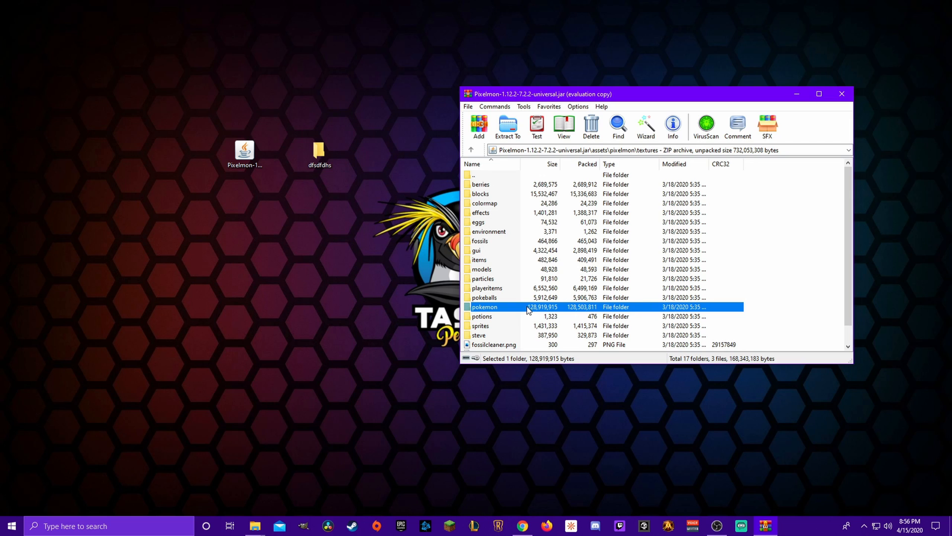
# Extract the pokemon textures folder from the Pixelmon jar into the dfsdfdhs desktop folder and close the archive.
pyautogui.moveTo(548, 310); pyautogui.dragTo(344, 273)
pyautogui.moveTo(315, 153); pyautogui.dragTo(315, 154)
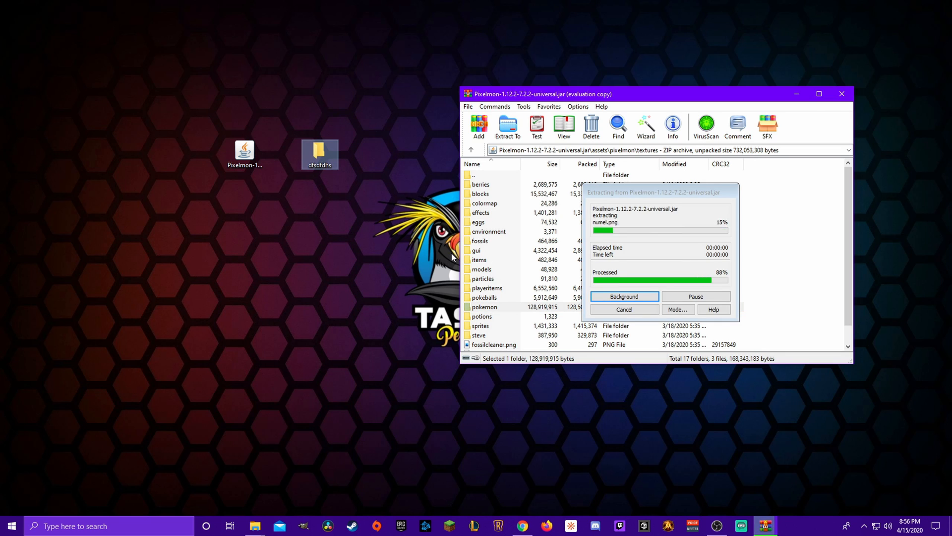
pyautogui.click(838, 94)
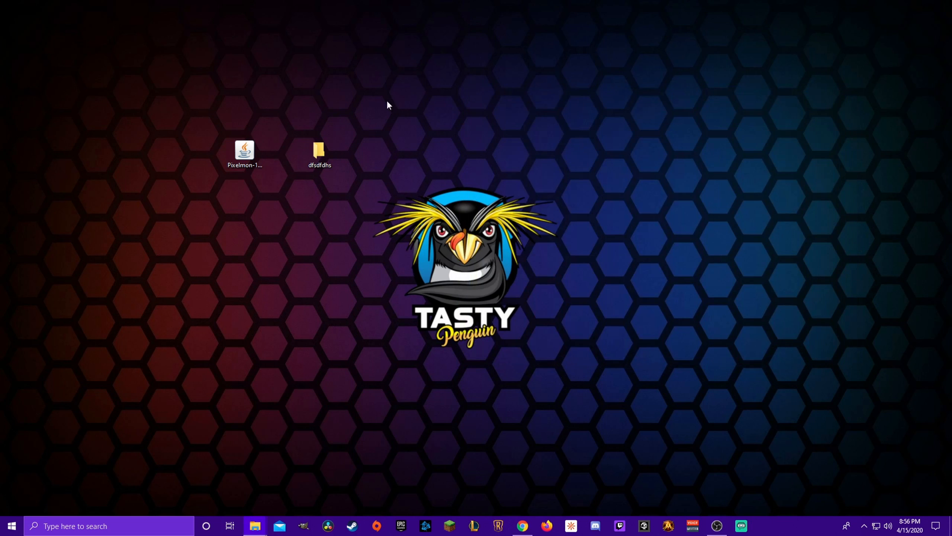
# Move the Pixelmon jar to a far corner of the desktop and reposition the dfsdfdhs folder.
pyautogui.moveTo(241, 145); pyautogui.dragTo(920, 18)
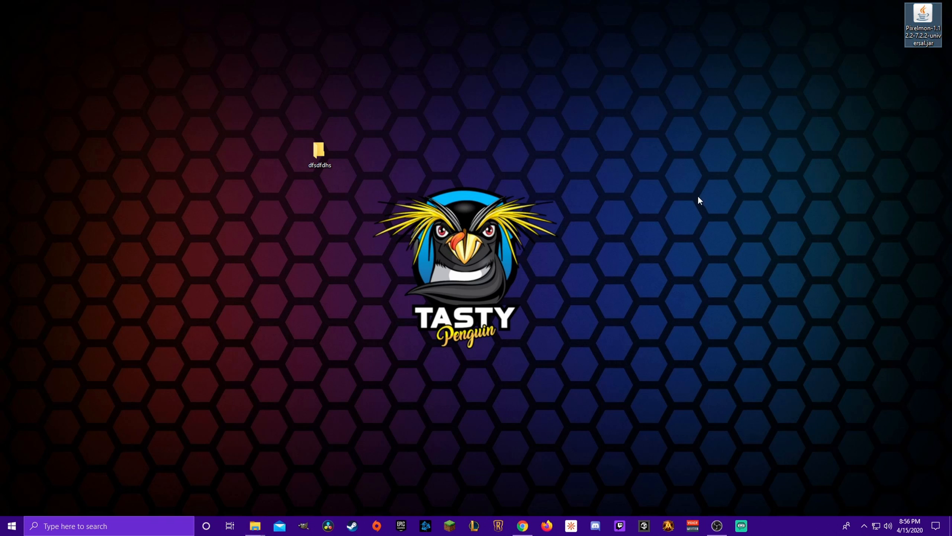
pyautogui.moveTo(327, 152); pyautogui.dragTo(282, 199)
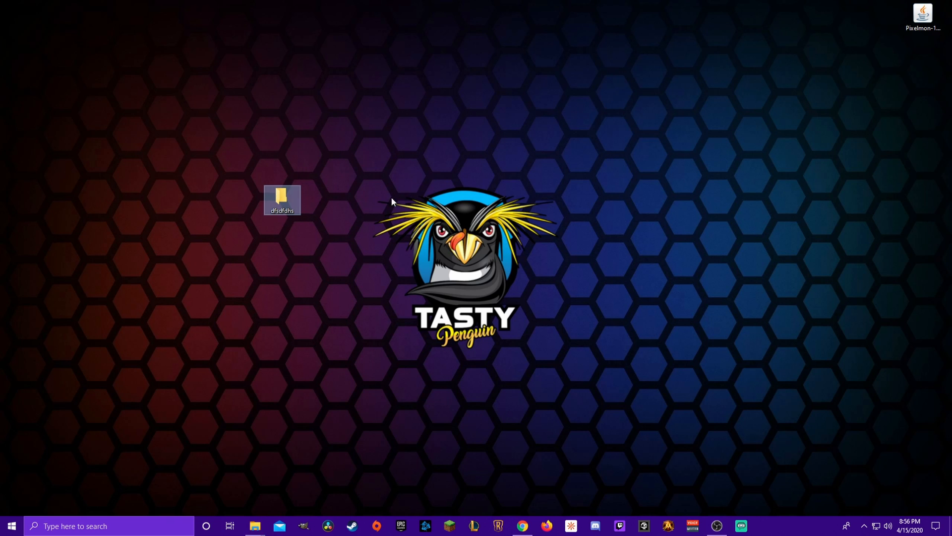
# Open the dfsdfdhs folder, look through the extracted textures in its pokemon subfolder, and return to dfsdfdhs.
pyautogui.rightClick(281, 197)
pyautogui.click(301, 163)
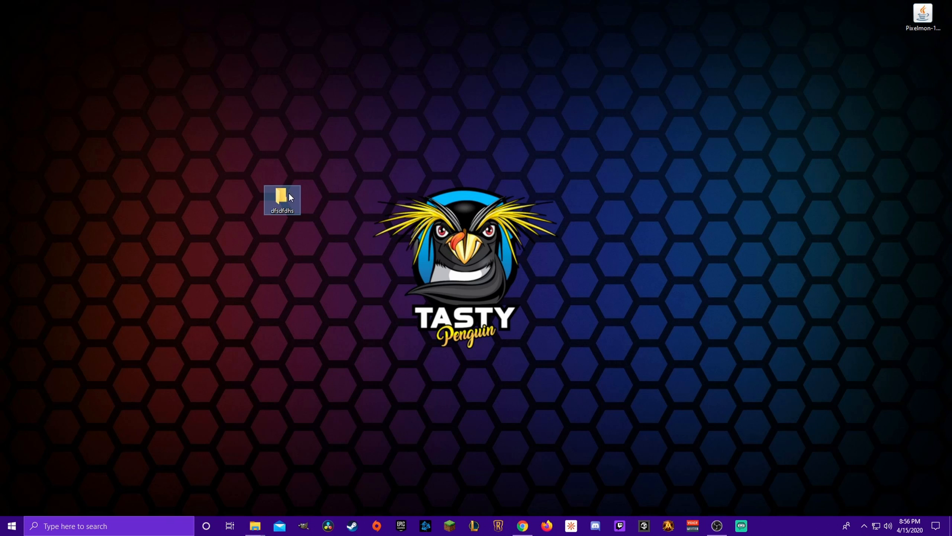
pyautogui.click(172, 195)
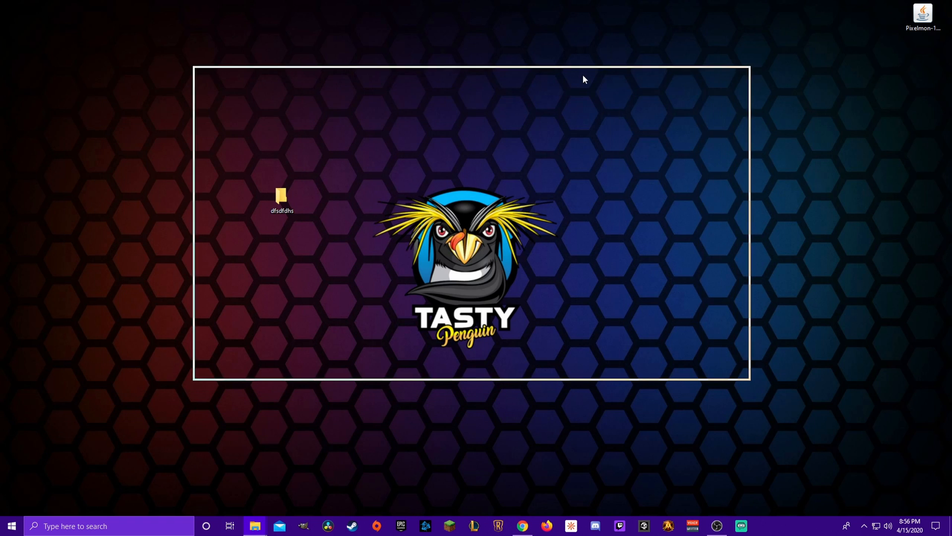
pyautogui.doubleClick(343, 171)
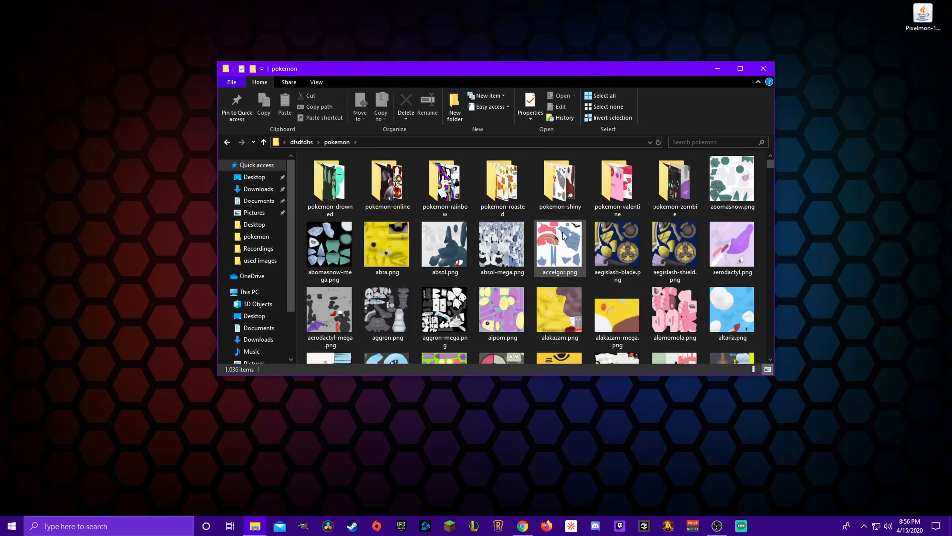
pyautogui.scroll(-8, 563, 263)
pyautogui.scroll(6, 620, 281)
pyautogui.scroll(5, 627, 275)
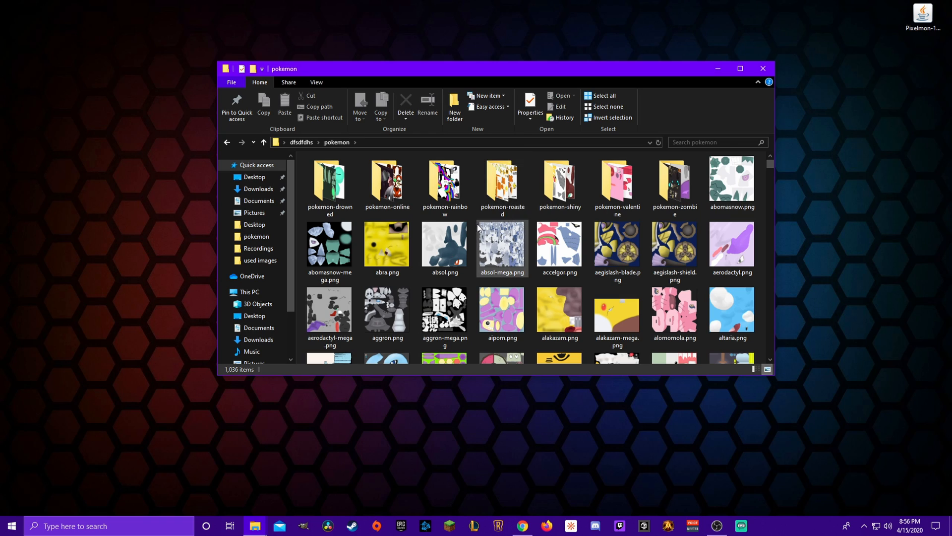
pyautogui.hotkey('alt', 'Left')
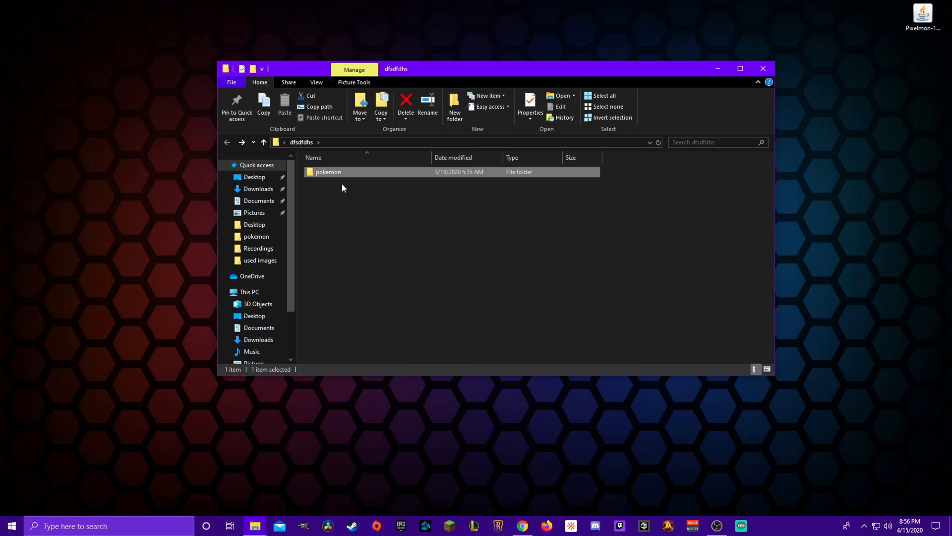
# Create a new folder named assets inside the dfsdfdhs folder.
pyautogui.rightClick(340, 203)
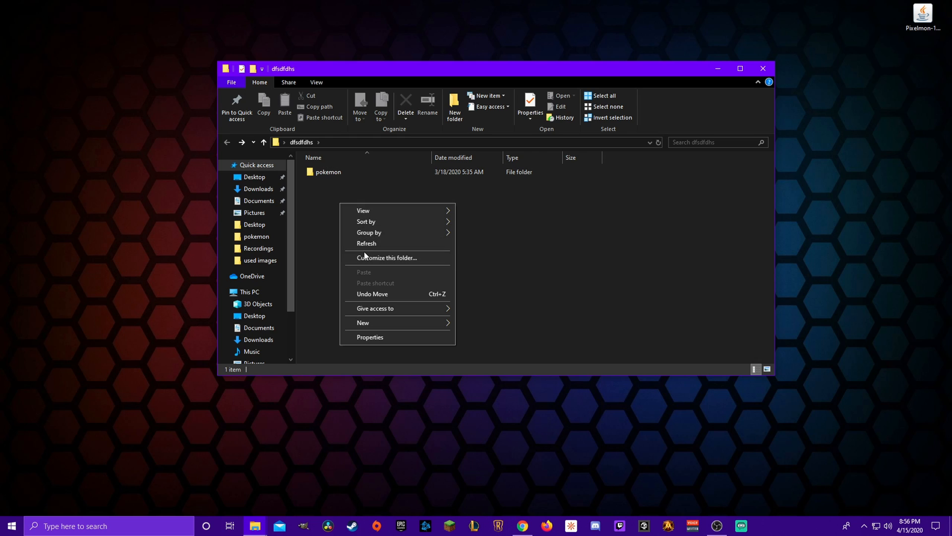
pyautogui.moveTo(373, 323)
pyautogui.click(512, 322)
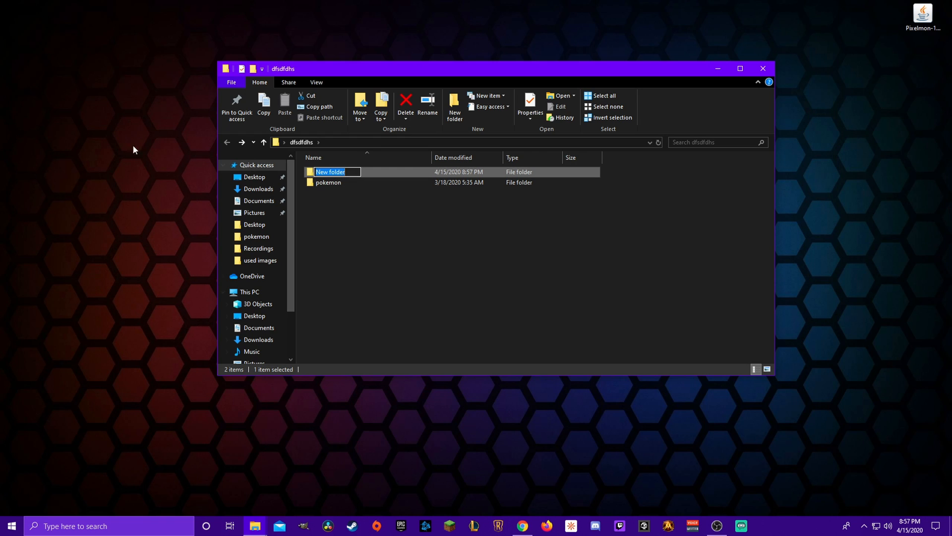
pyautogui.click(214, 182)
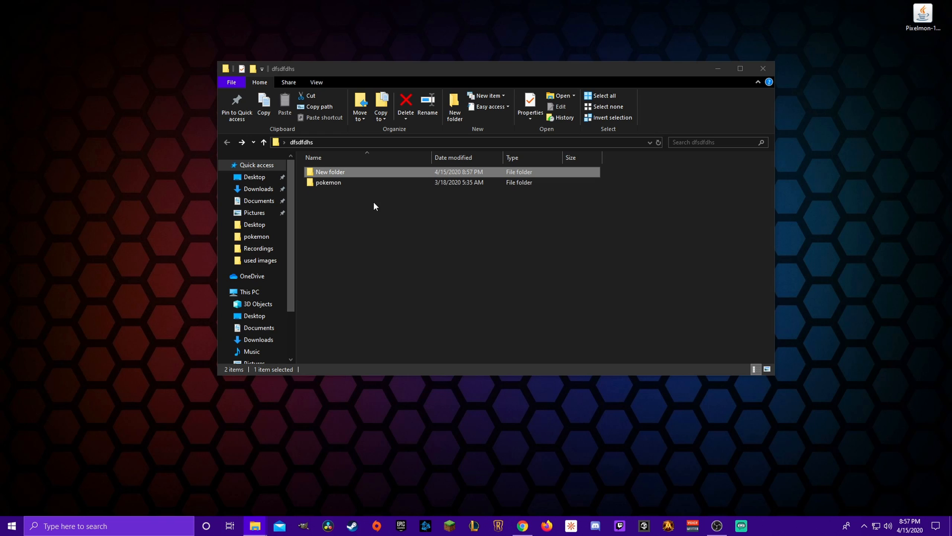
pyautogui.rightClick(366, 173)
pyautogui.click(472, 401)
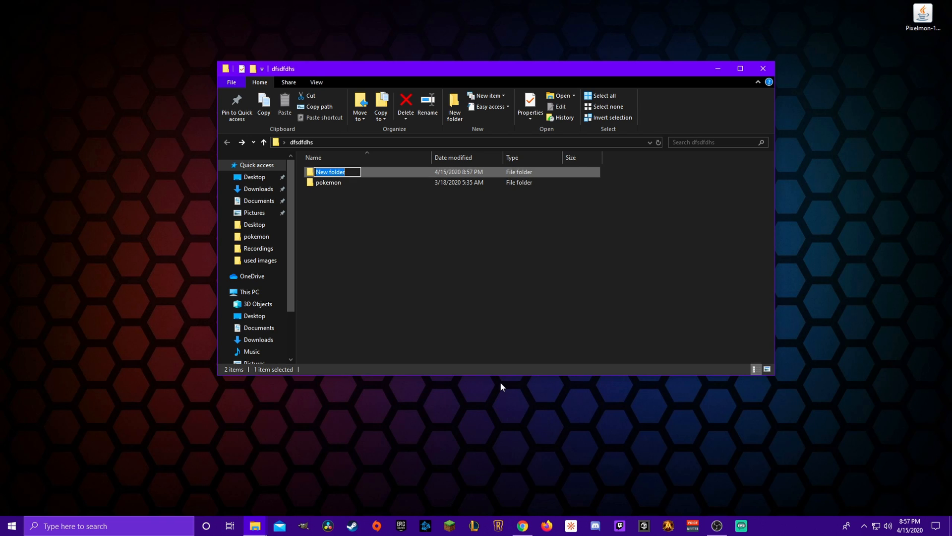
pyautogui.write('assets')
pyautogui.press('Return')
# Create a new folder named pixelmon inside the assets folder.
pyautogui.doubleClick(376, 175)
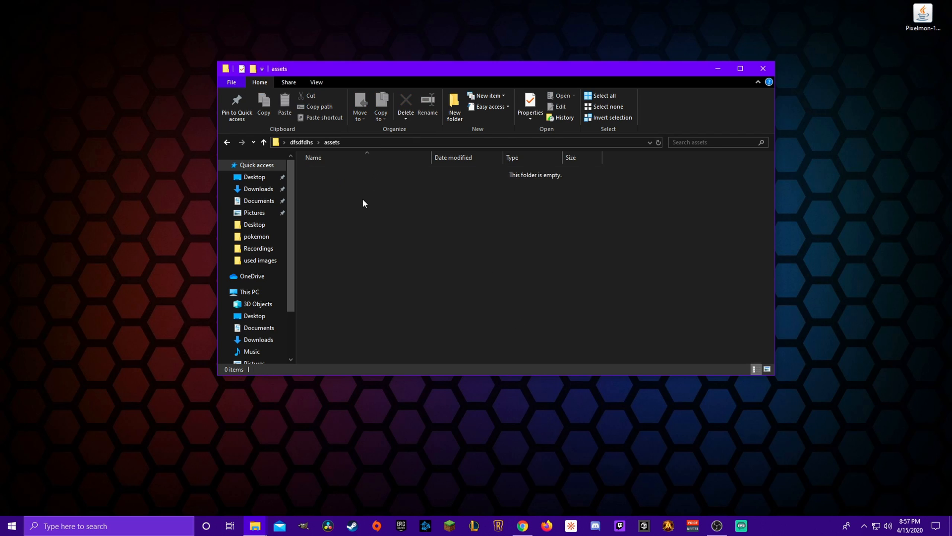
pyautogui.rightClick(362, 198)
pyautogui.moveTo(419, 318)
pyautogui.click(495, 320)
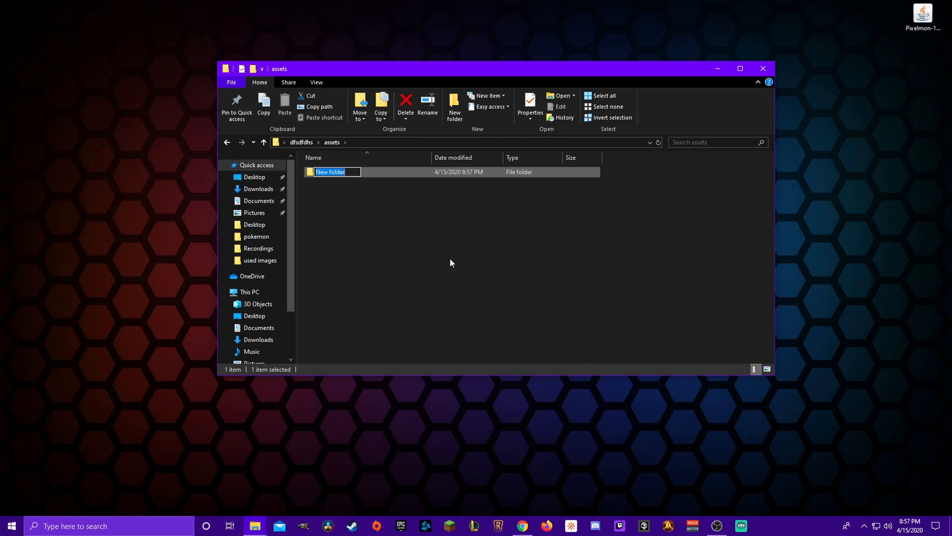
pyautogui.write('pixelmon')
pyautogui.press('Return')
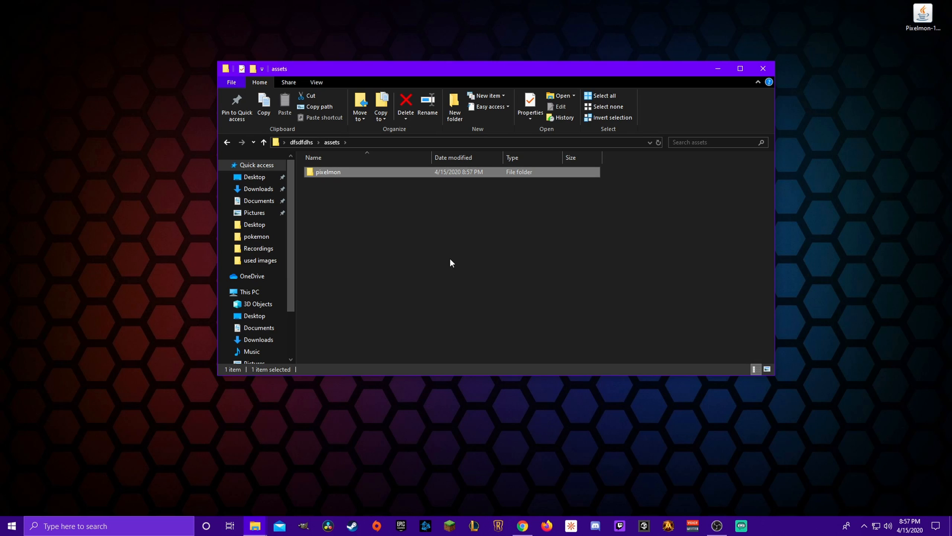
# Create a new folder named textures inside the pixelmon folder.
pyautogui.doubleClick(328, 172)
pyautogui.rightClick(369, 194)
pyautogui.moveTo(396, 311)
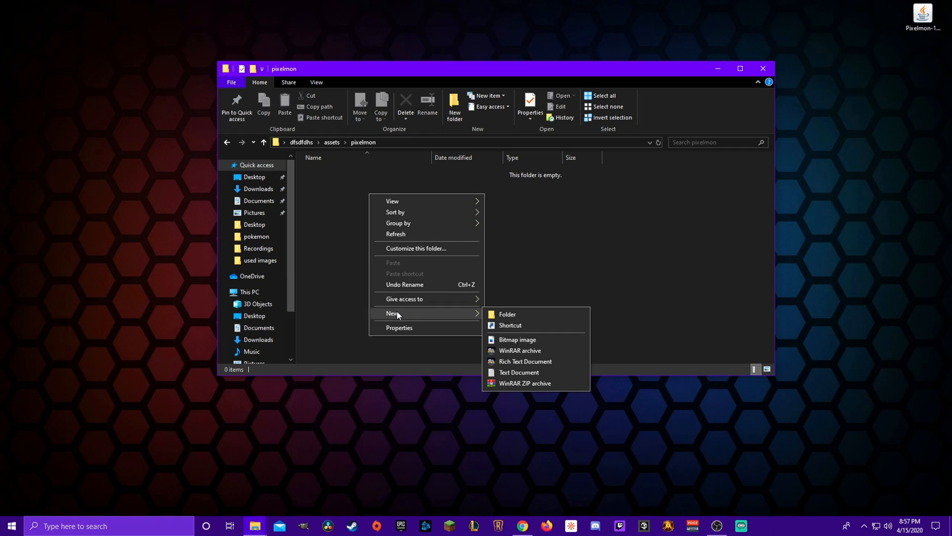
pyautogui.click(527, 317)
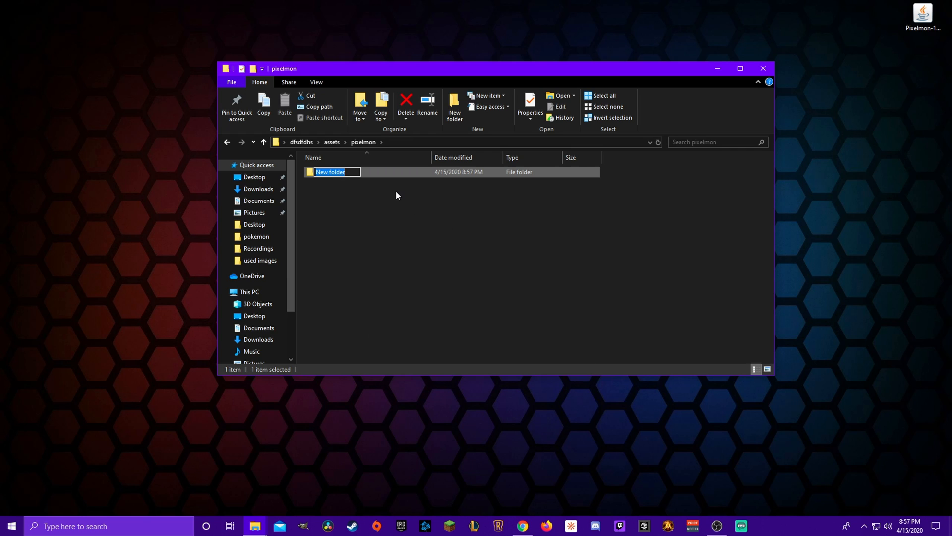
pyautogui.write('textures')
pyautogui.press('Return')
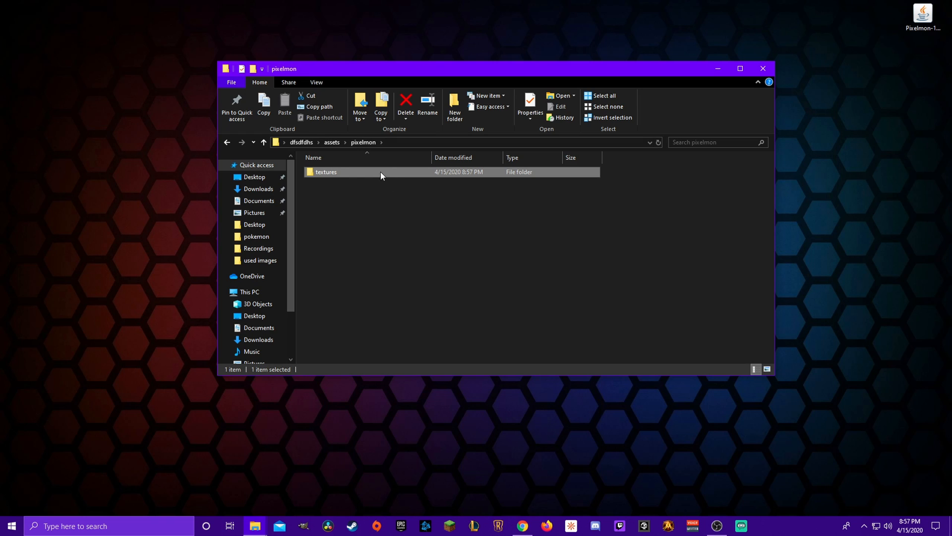
# Move the pokemon folder from dfsdfdhs into assets\pixelmon\textures and open the textures folder to check it.
pyautogui.click(301, 142)
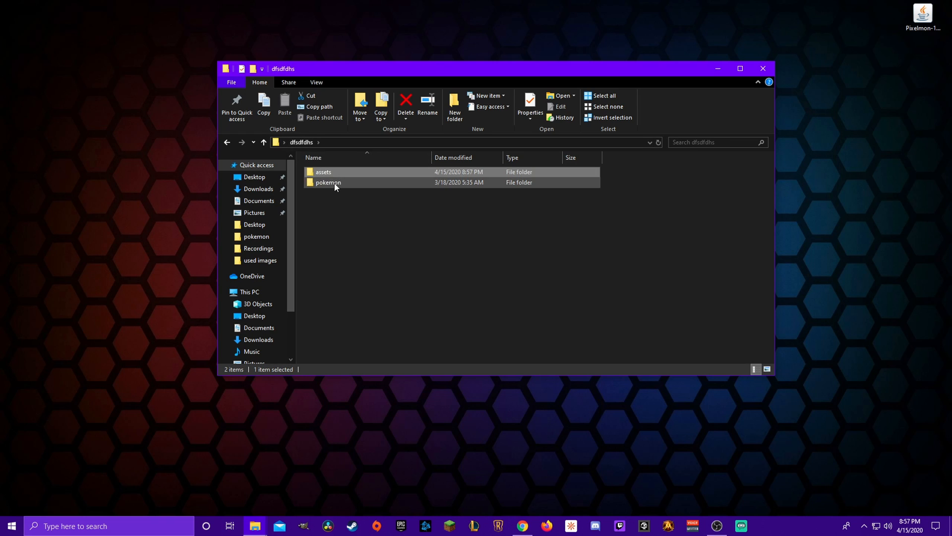
pyautogui.moveTo(336, 183); pyautogui.dragTo(407, 189)
pyautogui.doubleClick(332, 171)
pyautogui.doubleClick(338, 171)
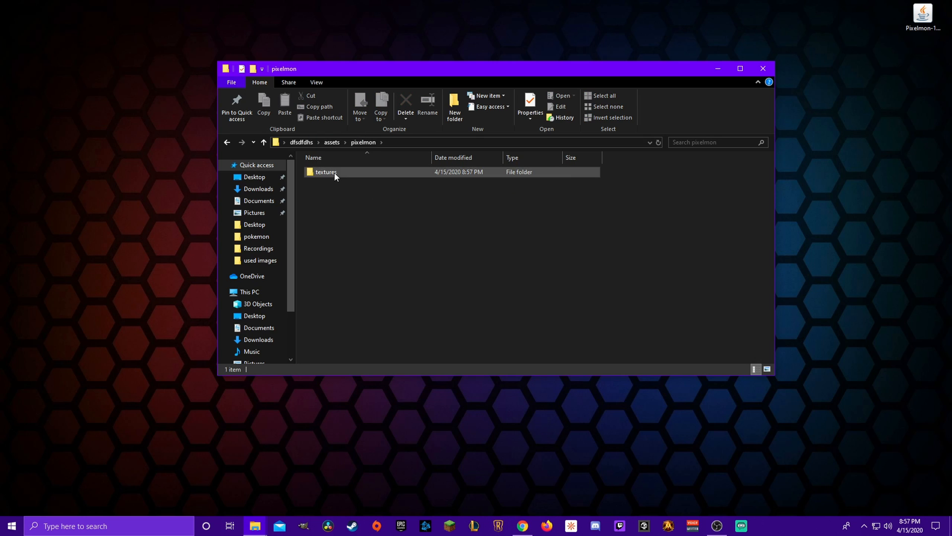
pyautogui.doubleClick(334, 173)
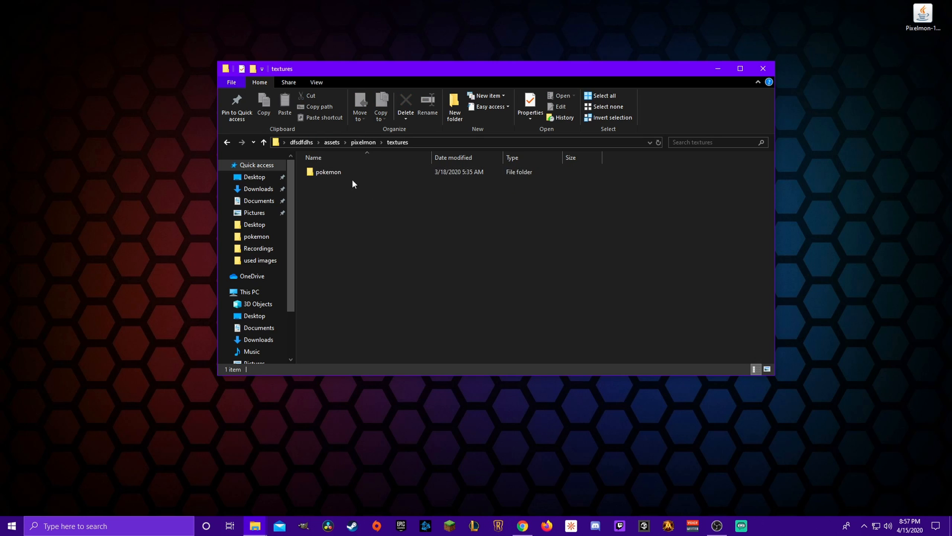
# Create a text document named pack.txt in the dfsdfdhs folder, beside the assets folder.
pyautogui.click(308, 143)
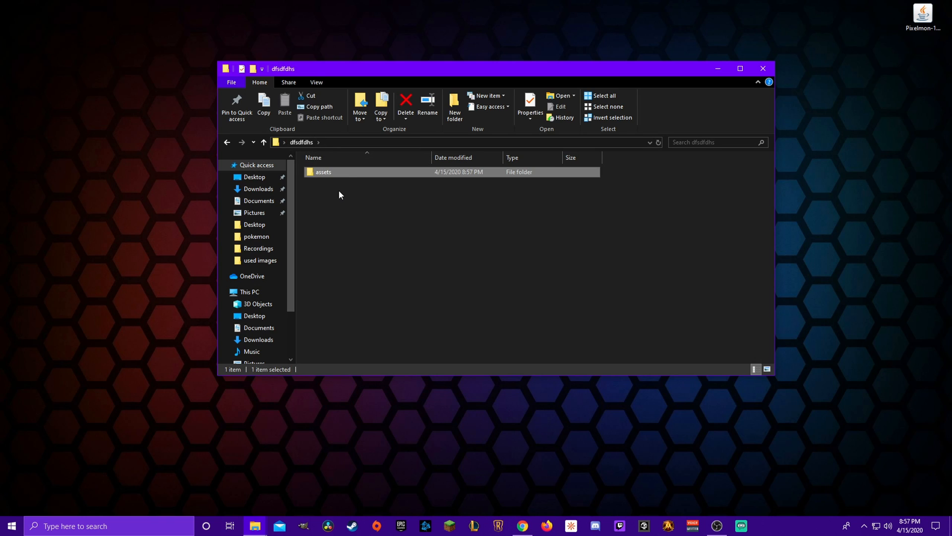
pyautogui.rightClick(333, 187)
pyautogui.moveTo(433, 306)
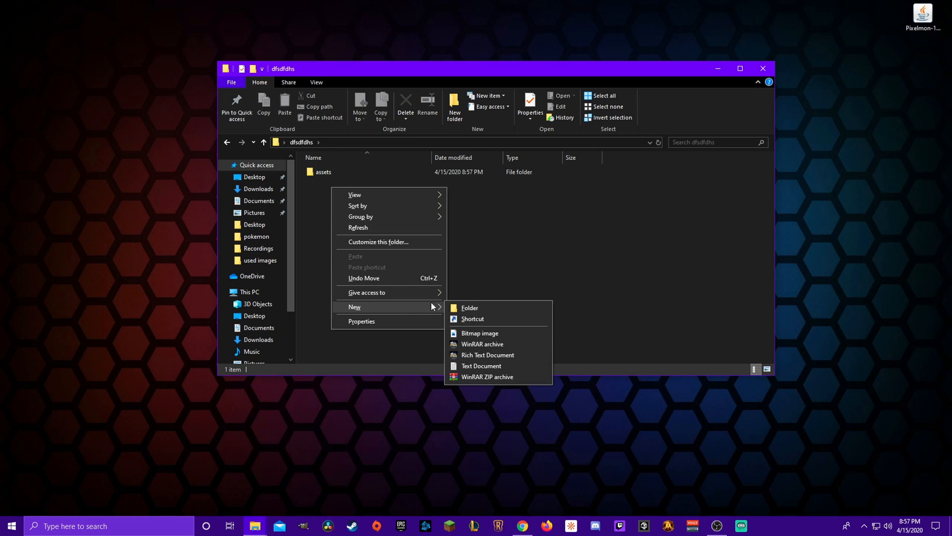
pyautogui.click(478, 365)
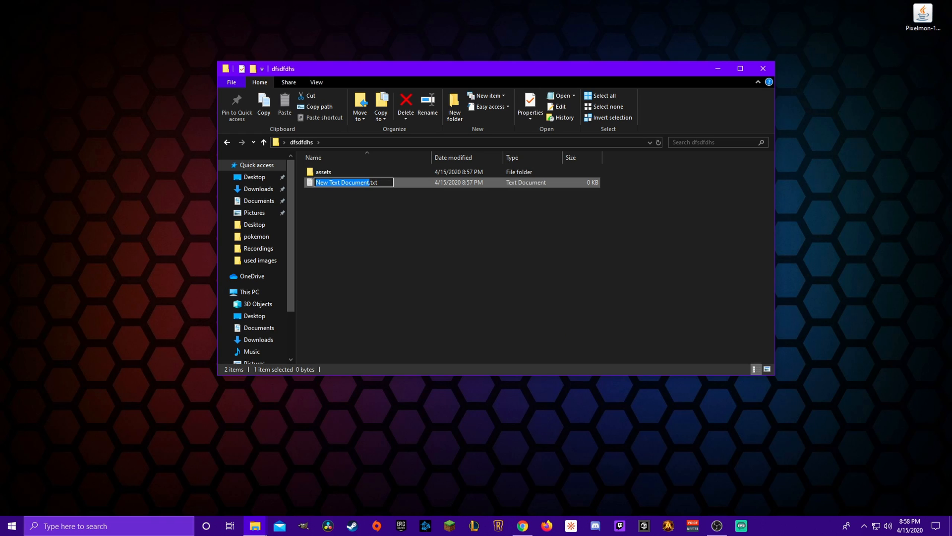
pyautogui.click(261, 379)
pyautogui.rightClick(343, 181)
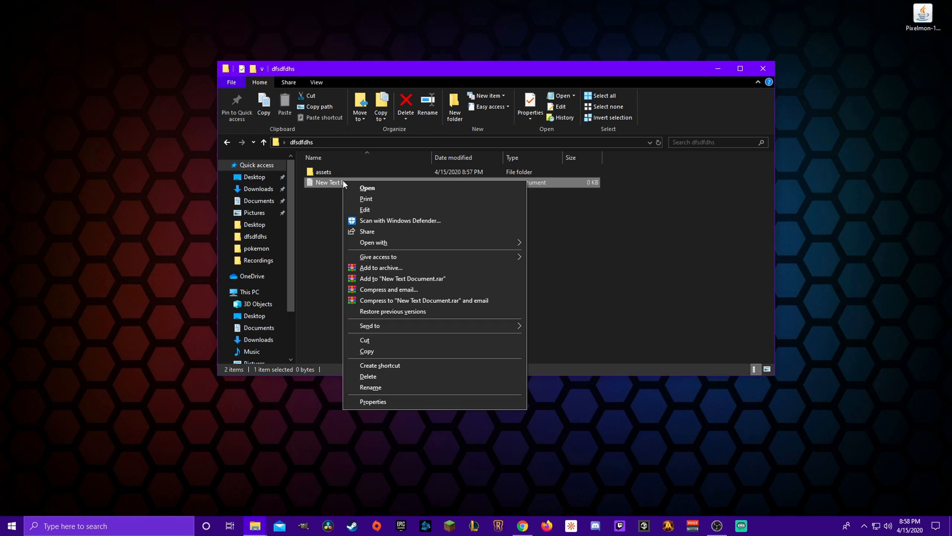
pyautogui.click(385, 387)
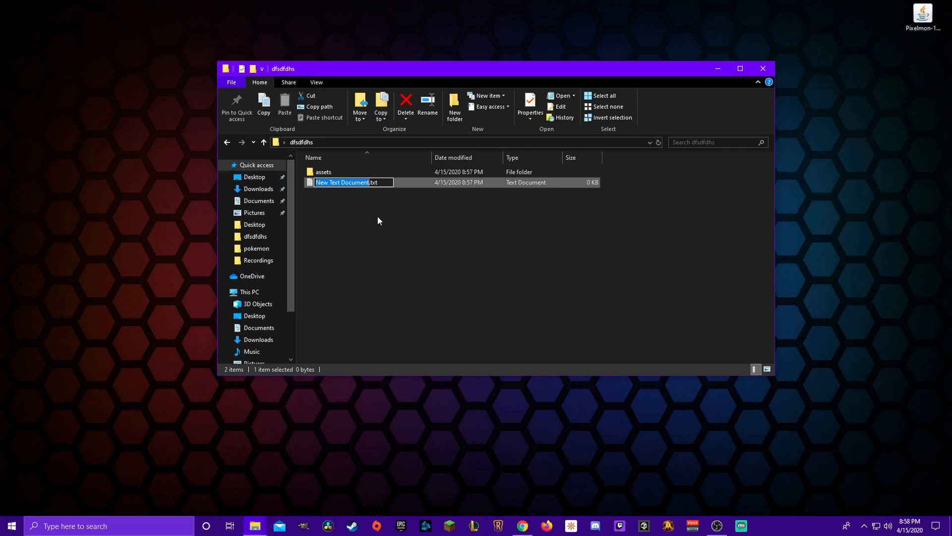
pyautogui.write('pack')
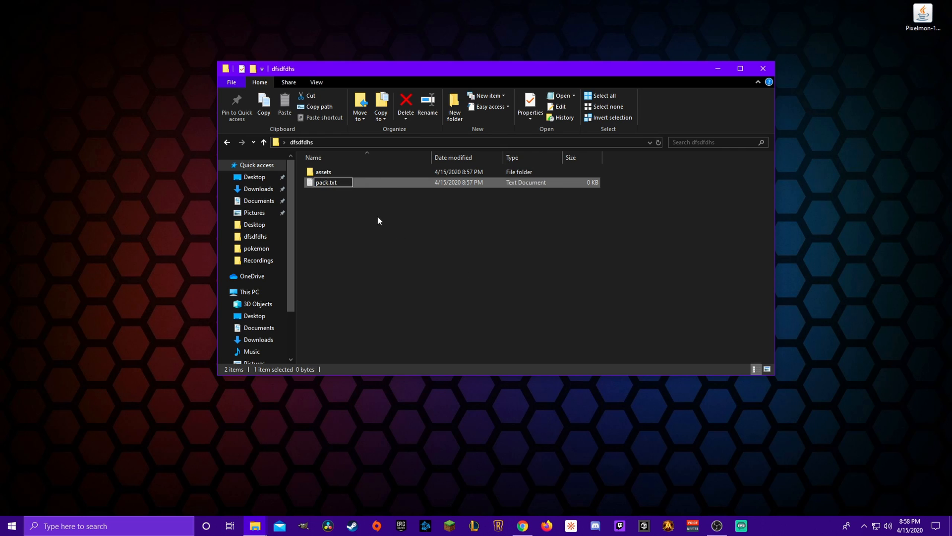
pyautogui.press('Return')
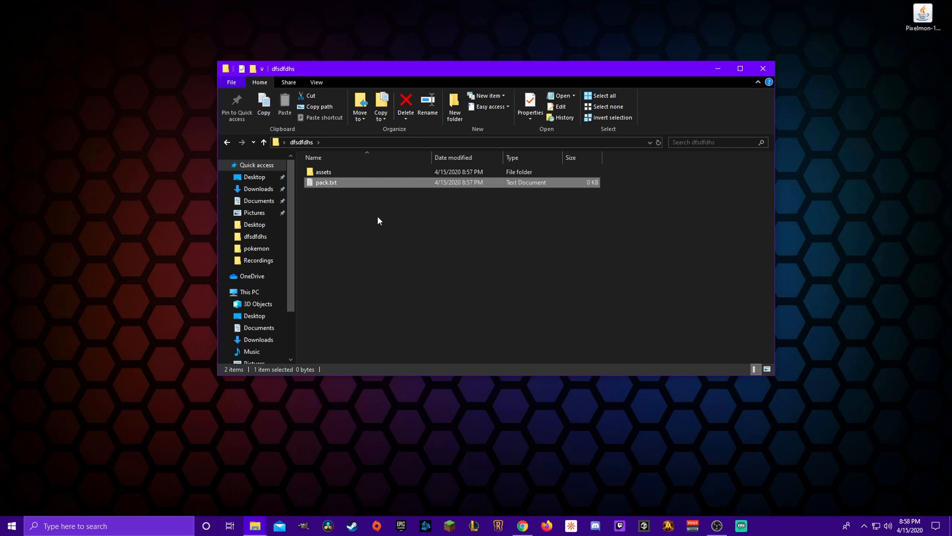
# Check the file name extensions setting, rename pack.txt to pack.mcmeta, and accept the extension change.
pyautogui.click(313, 81)
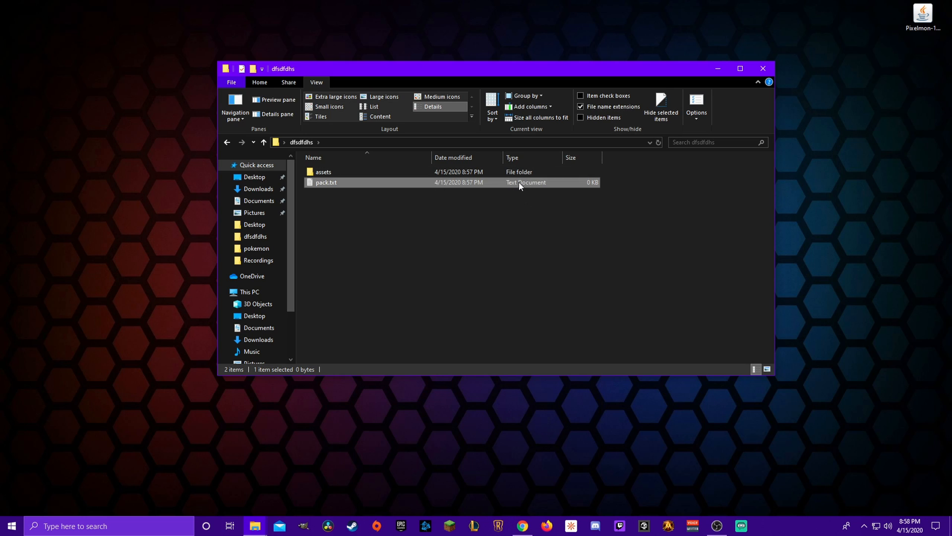
pyautogui.rightClick(340, 185)
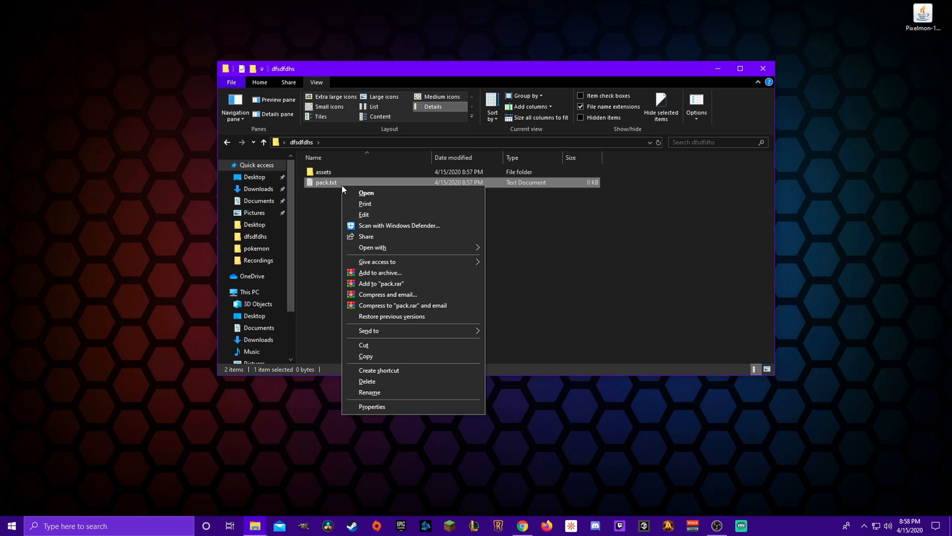
pyautogui.click(367, 393)
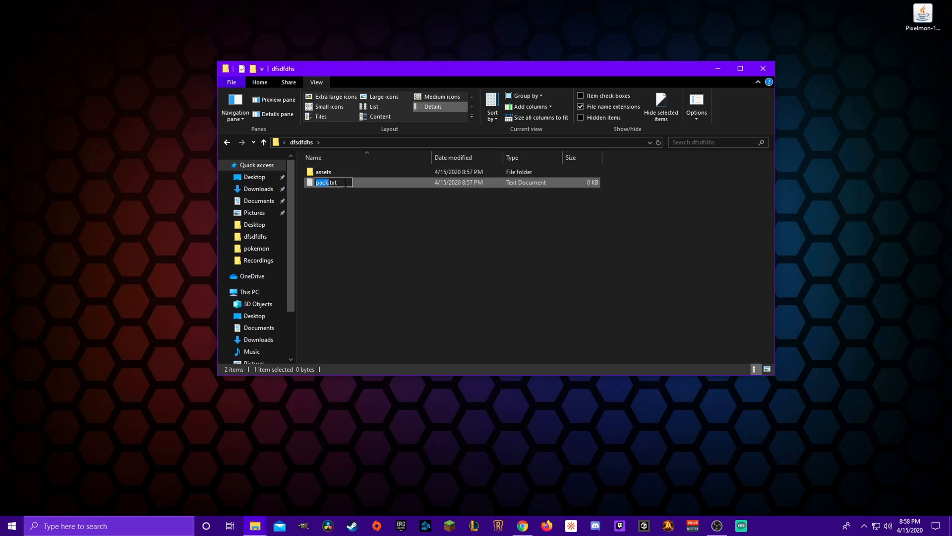
pyautogui.click(346, 183)
pyautogui.moveTo(340, 183); pyautogui.dragTo(330, 183)
pyautogui.press('BackSpace')
pyautogui.write('mcmeta')
pyautogui.press('Return')
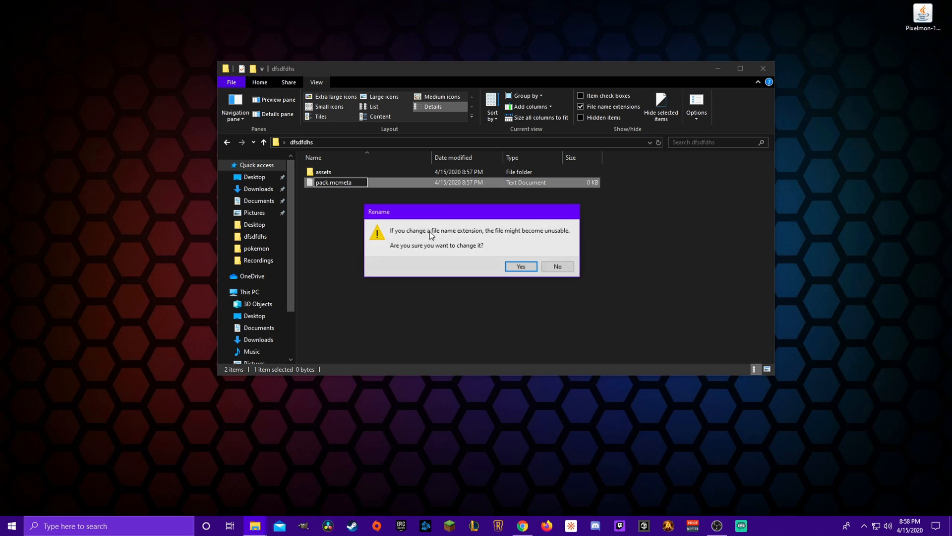
pyautogui.moveTo(439, 217); pyautogui.dragTo(470, 112)
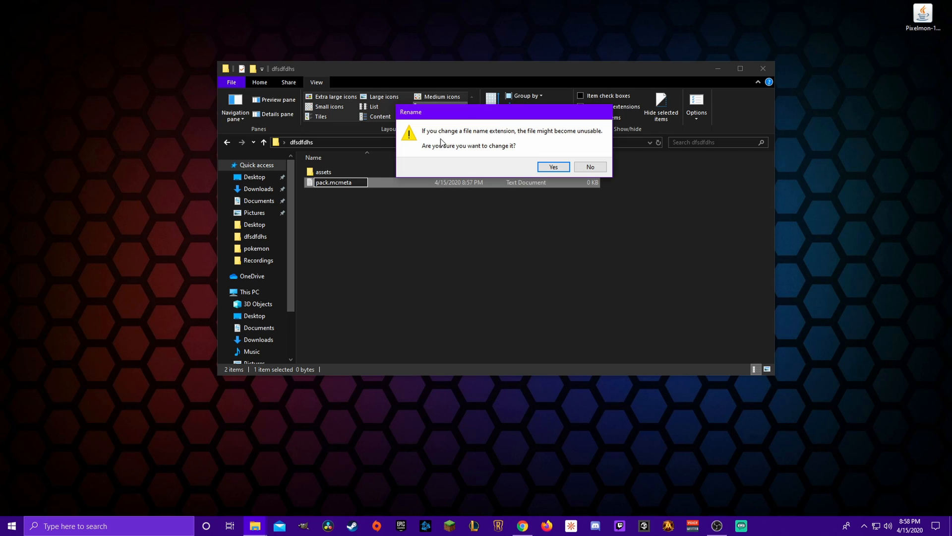
pyautogui.click(550, 167)
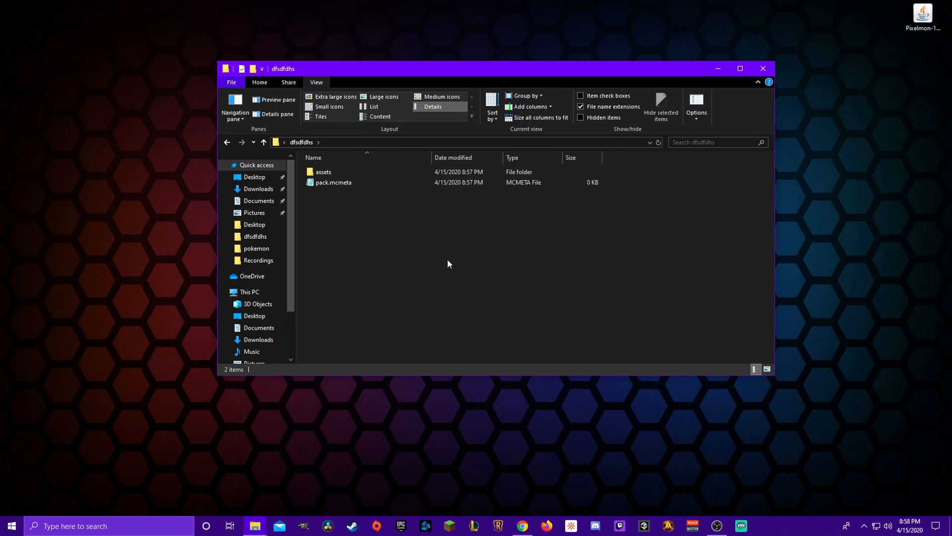
# Write pack metadata in pack.mcmeta with pack_format 3 and description "This is a resource pack!", save the file, and close it.
pyautogui.doubleClick(349, 183)
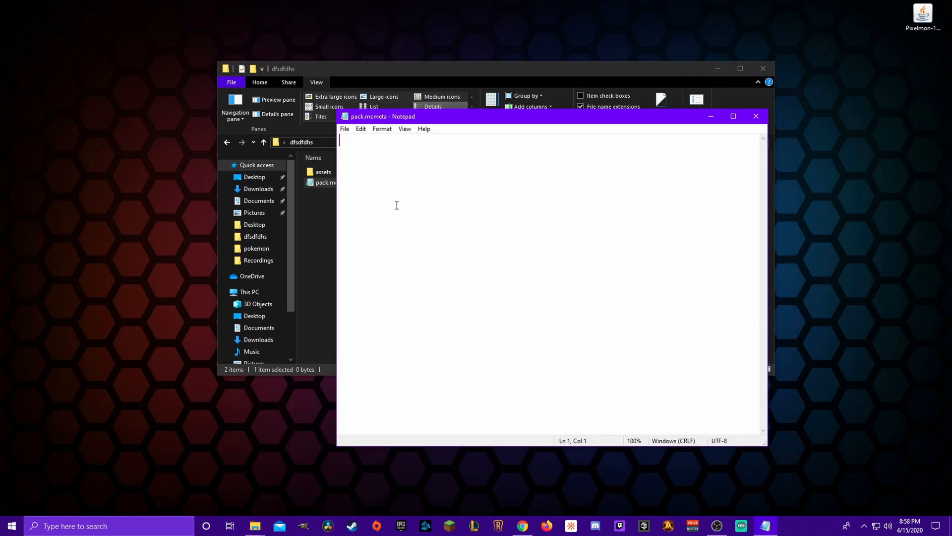
pyautogui.moveTo(548, 124); pyautogui.dragTo(497, 88)
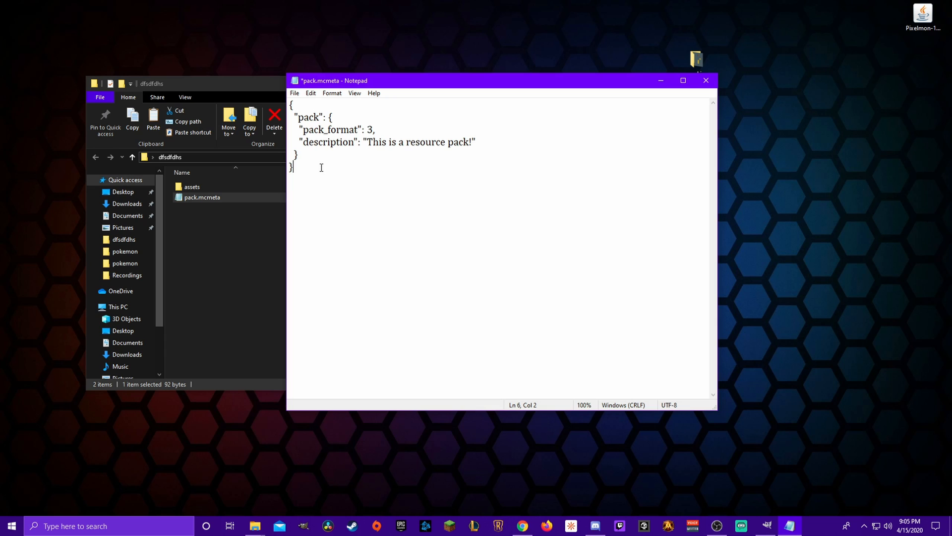
pyautogui.click(295, 93)
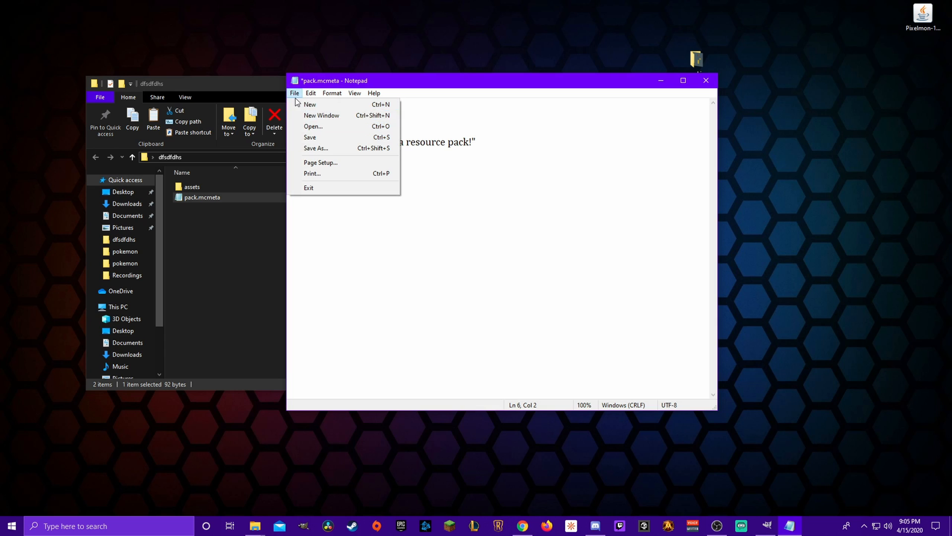
pyautogui.click(311, 136)
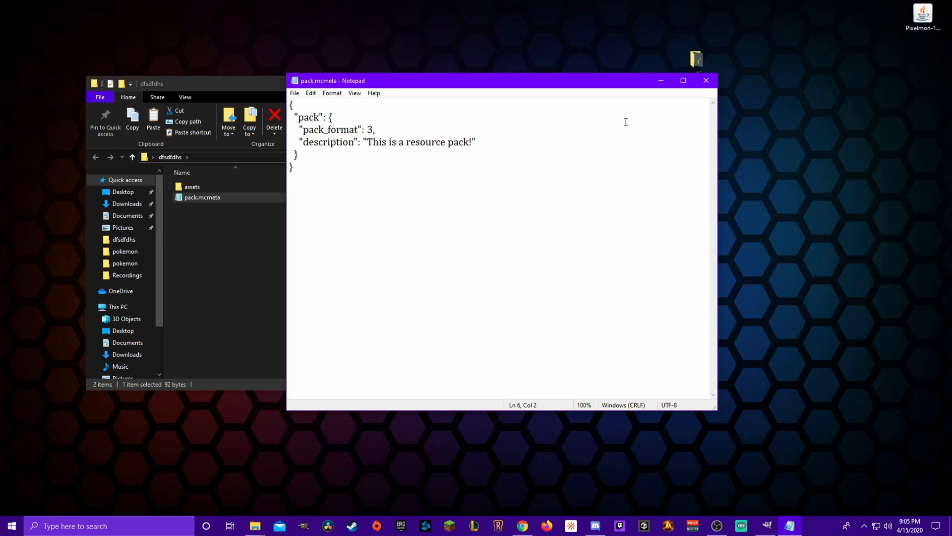
pyautogui.click(704, 87)
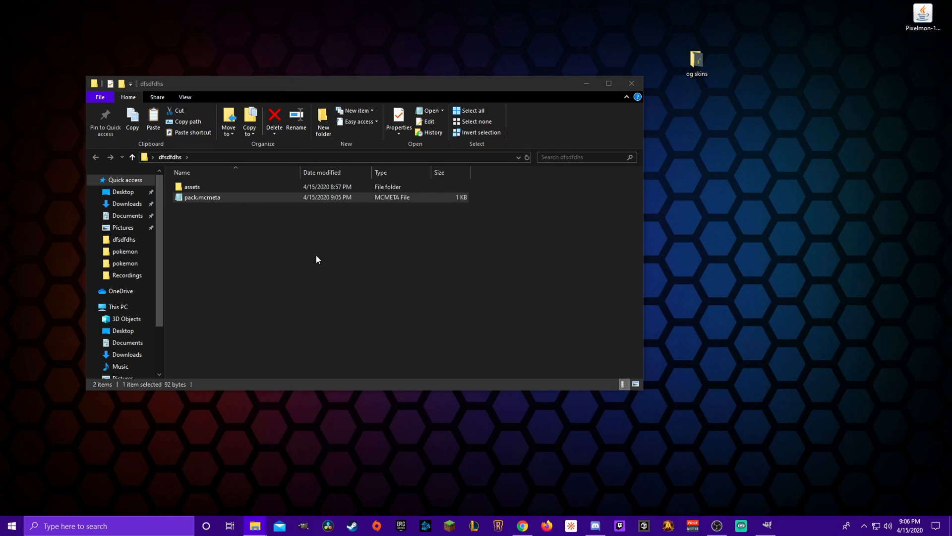
# Open the assets\pixelmon\textures\pokemon folder inside dfsdfdhs.
pyautogui.moveTo(359, 97); pyautogui.dragTo(292, 60)
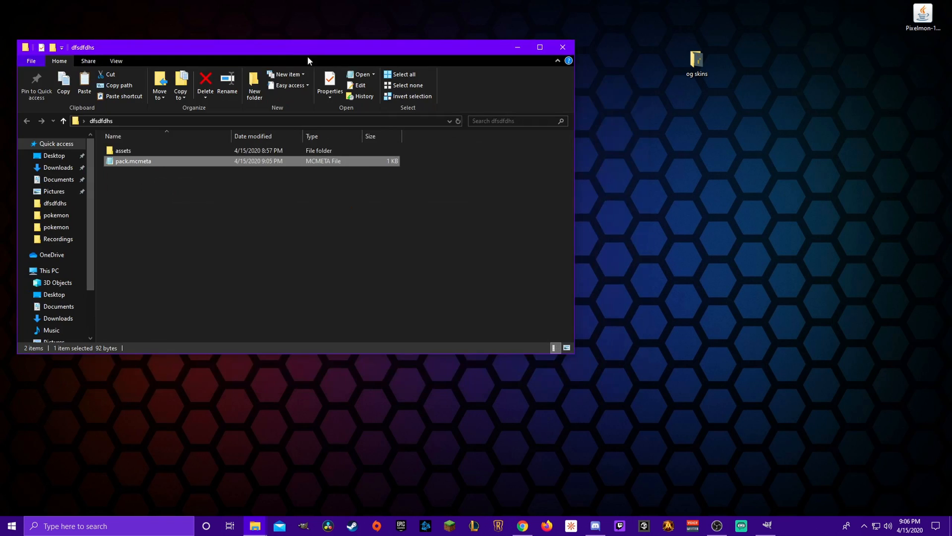
pyautogui.doubleClick(174, 150)
pyautogui.doubleClick(173, 150)
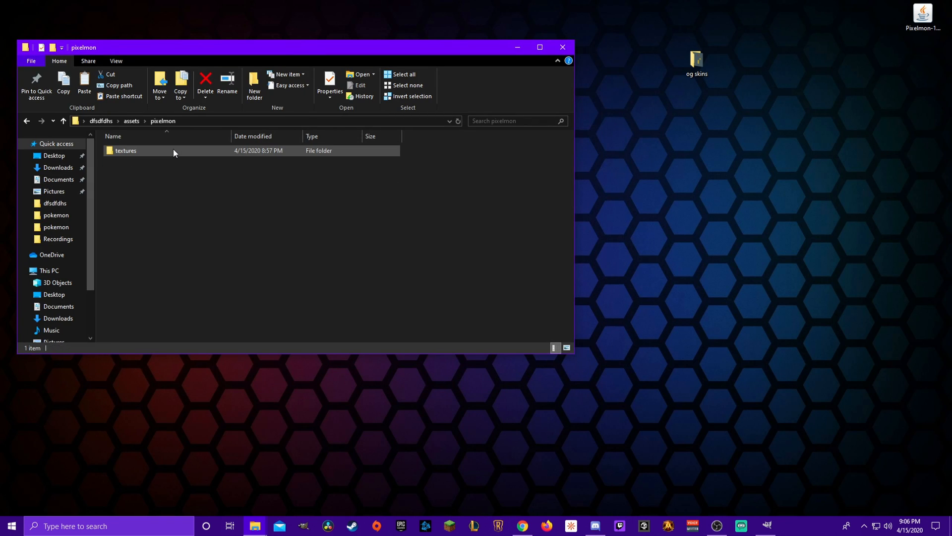
pyautogui.doubleClick(149, 152)
pyautogui.doubleClick(149, 150)
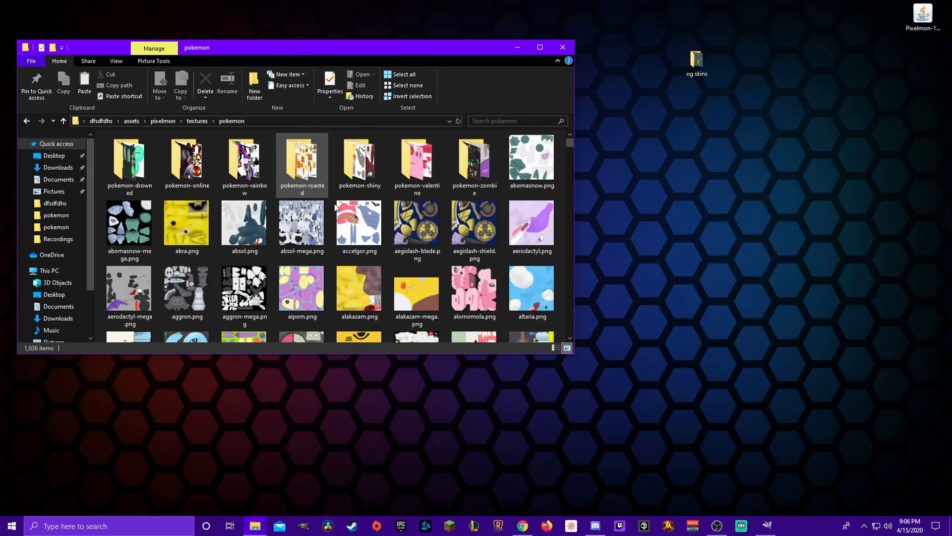
# Look through the Pokémon texture images and search the pokemon folder for "um".
pyautogui.scroll(-5, 326, 239)
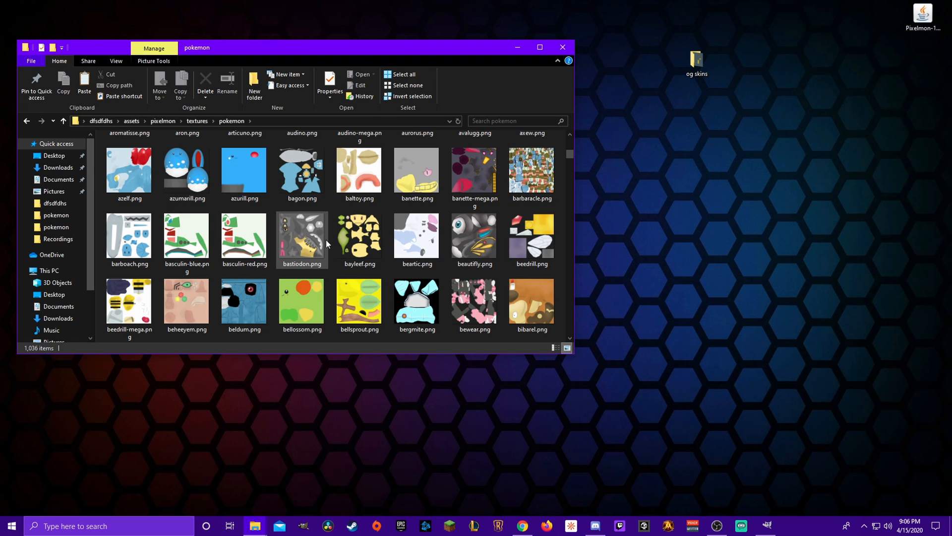
pyautogui.scroll(-15, 325, 242)
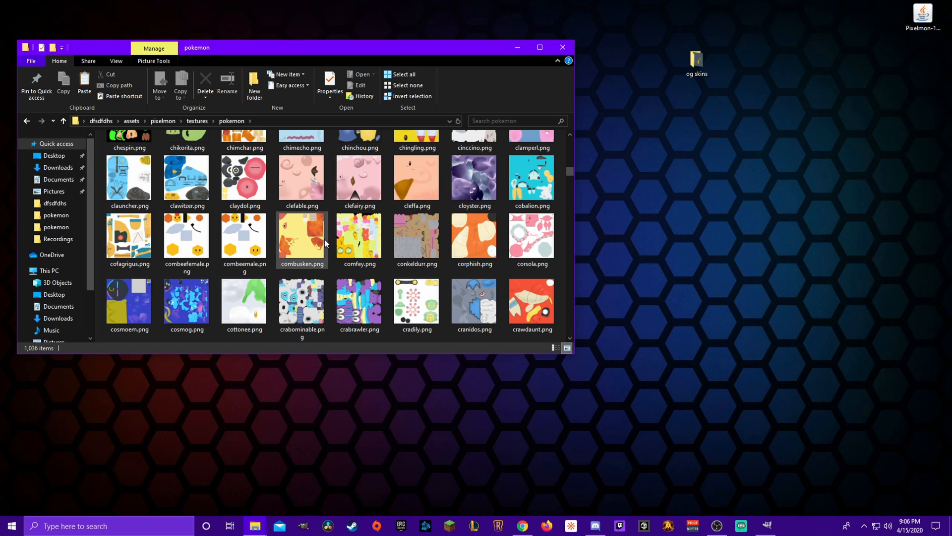
pyautogui.scroll(20, 339, 264)
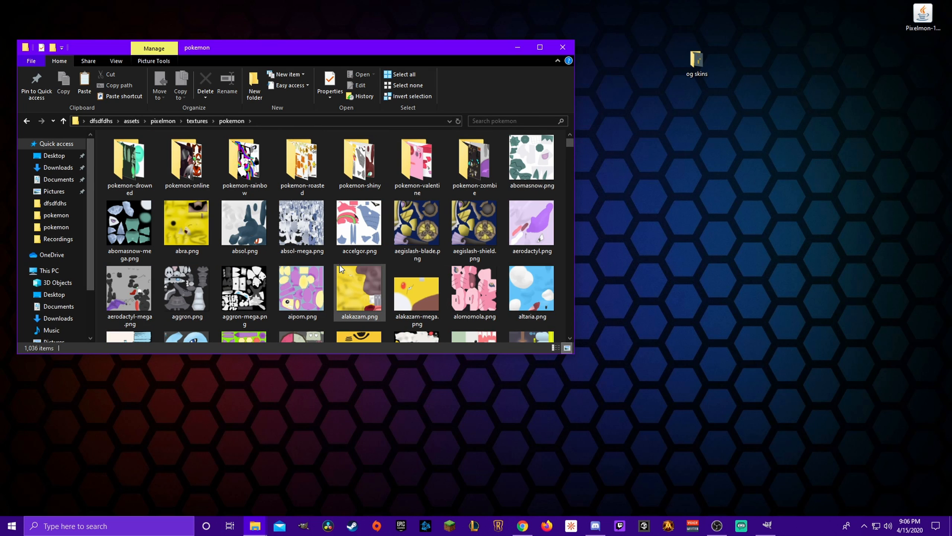
pyautogui.scroll(-5, 347, 267)
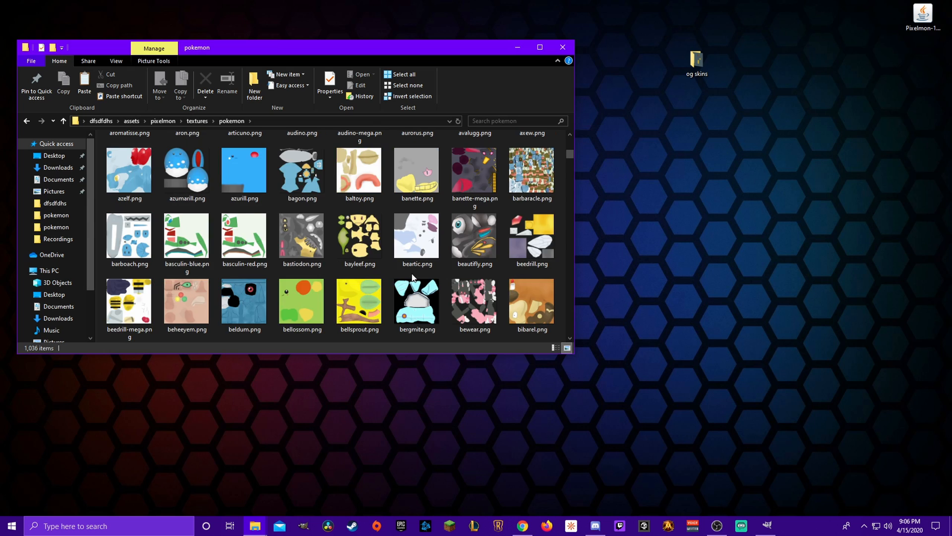
pyautogui.scroll(-2, 412, 277)
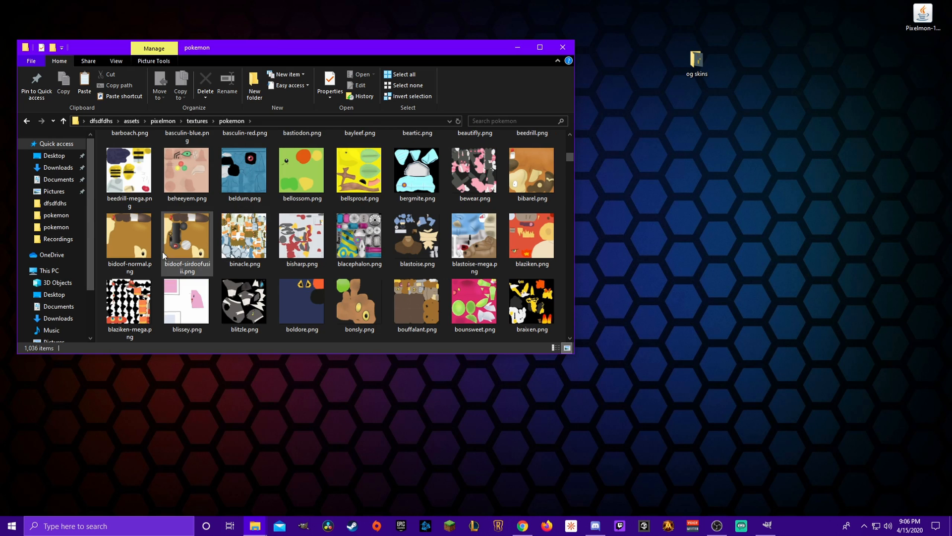
pyautogui.scroll(7, 291, 293)
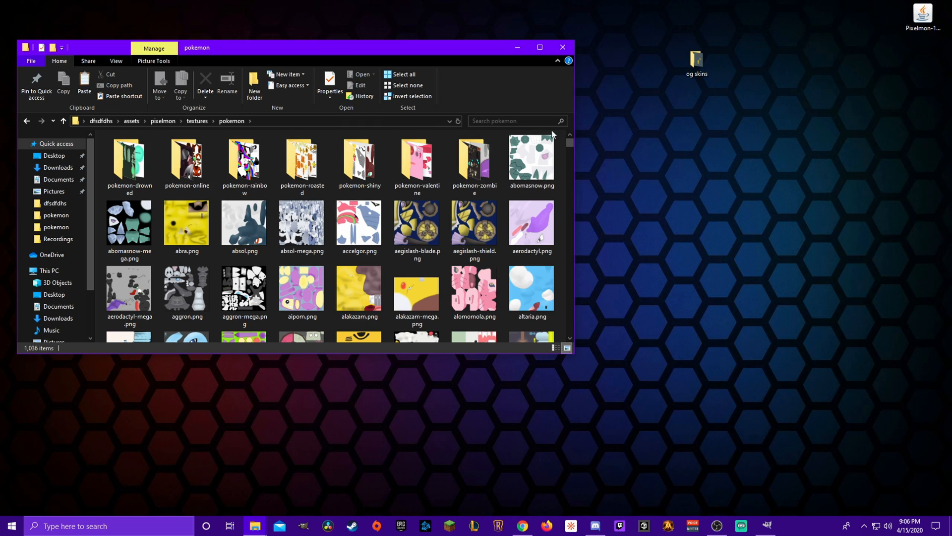
pyautogui.click(516, 121)
pyautogui.write('um')
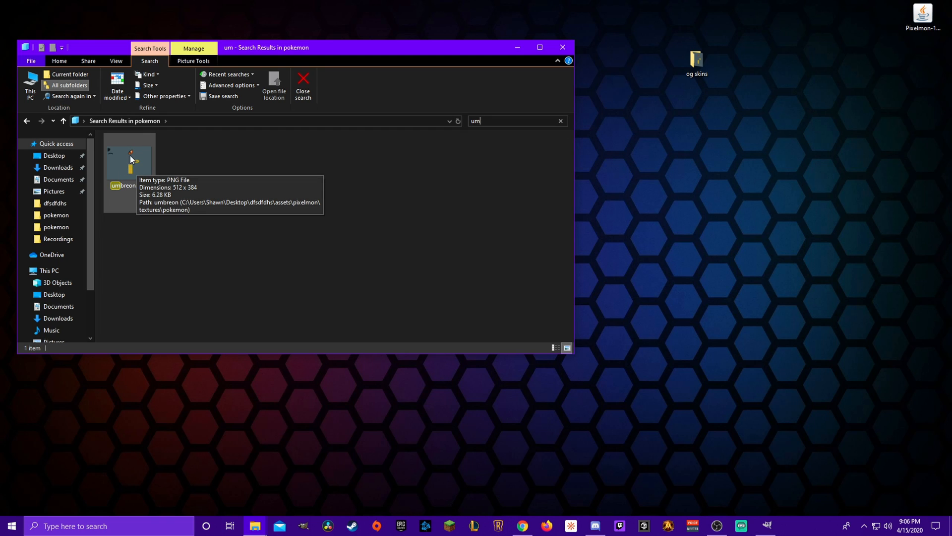
# Switch to GIMP and add umbreon.png from the search results as a layer in the blank 512x384 image, with the window maximized.
pyautogui.click(770, 530)
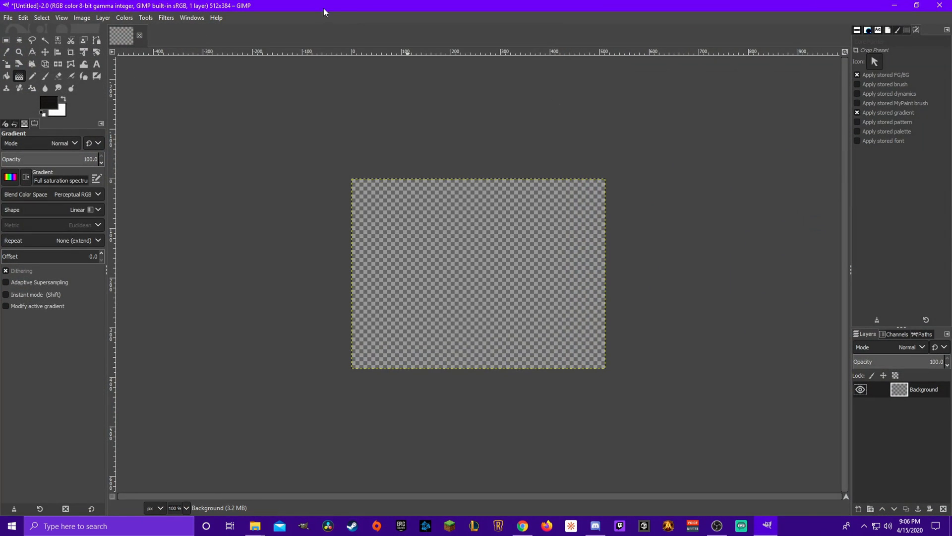
pyautogui.moveTo(323, 8); pyautogui.dragTo(548, 25)
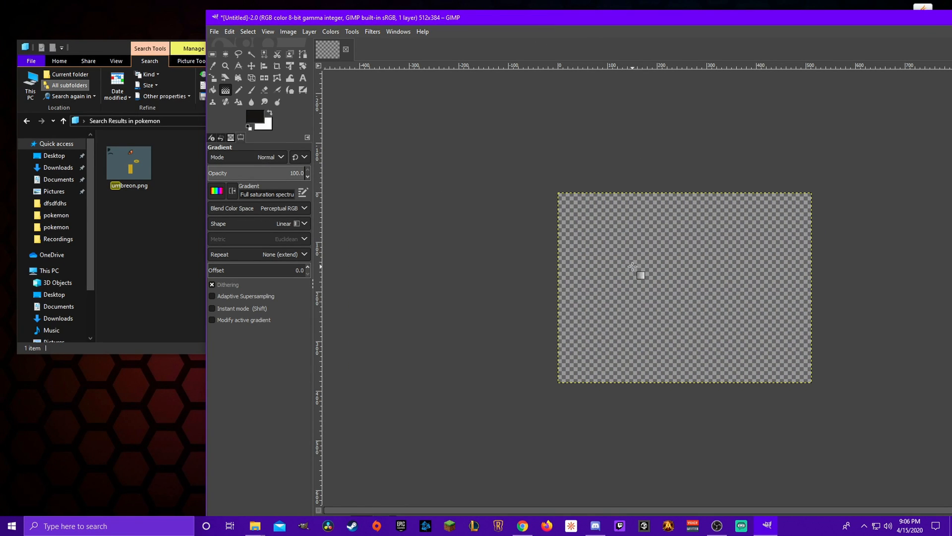
pyautogui.moveTo(130, 160); pyautogui.dragTo(575, 140)
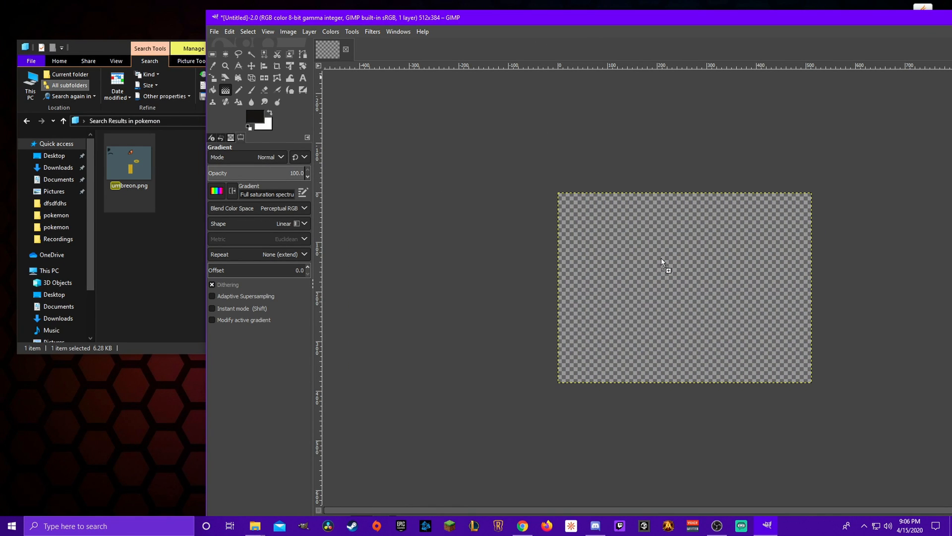
pyautogui.moveTo(662, 257); pyautogui.dragTo(827, 296)
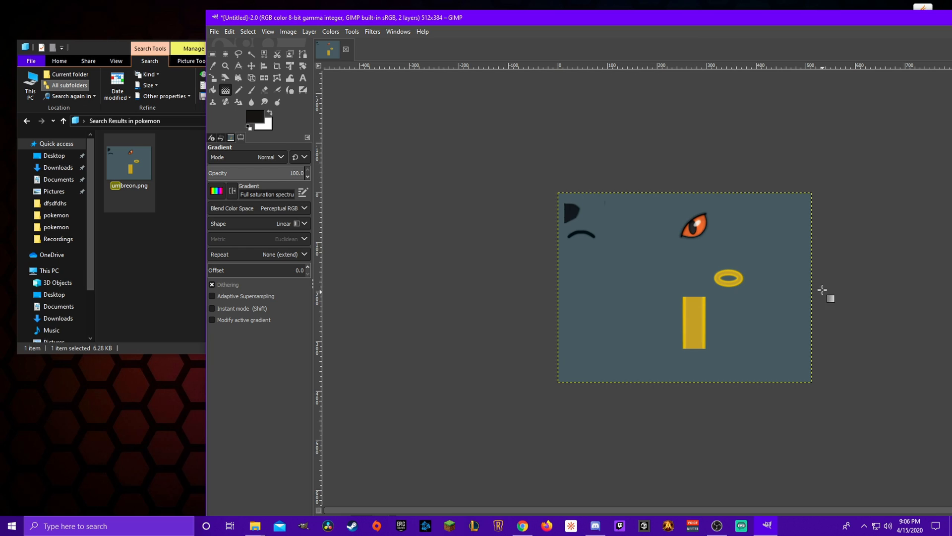
pyautogui.doubleClick(641, 20)
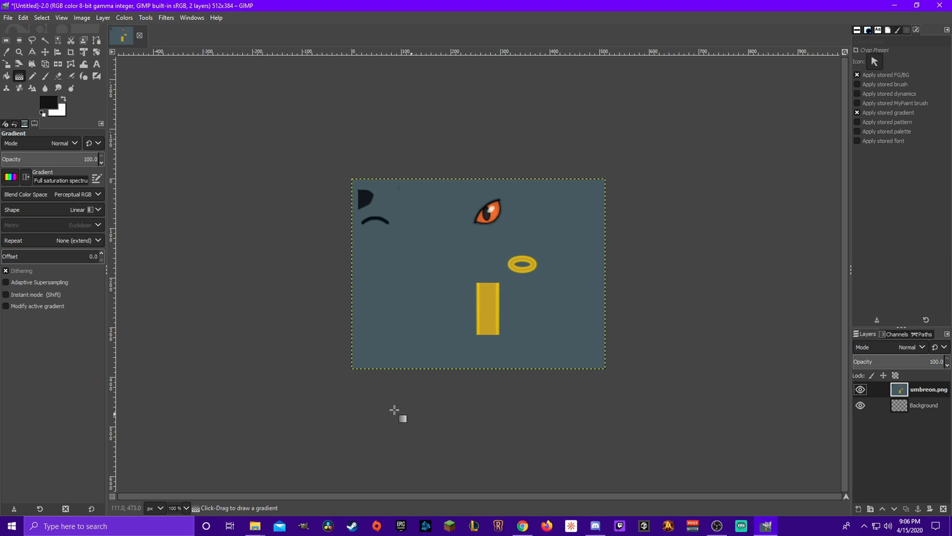
# Fuzzy-select the yellow rectangle, fill it with a vertical full-saturation spectrum gradient running from top to bottom, and clear the selection.
pyautogui.click(58, 40)
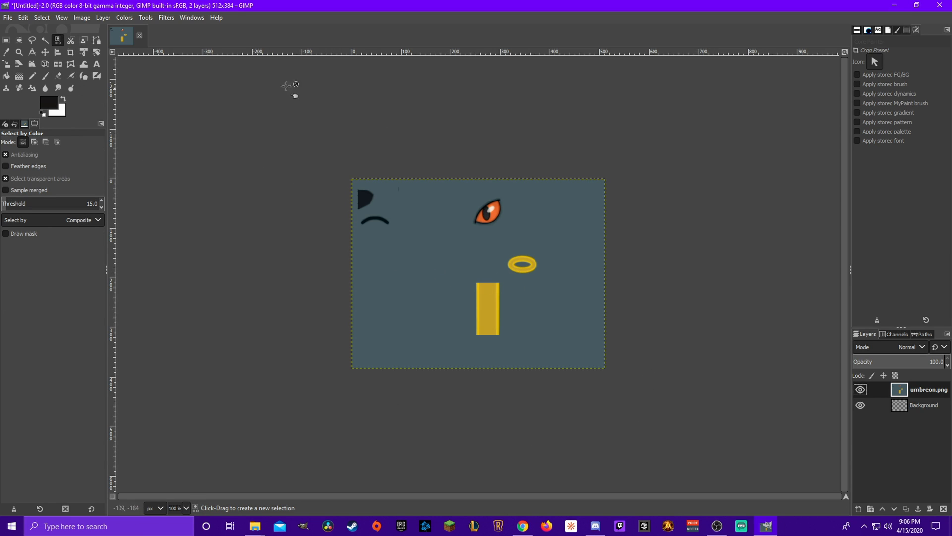
pyautogui.click(45, 40)
pyautogui.click(486, 309)
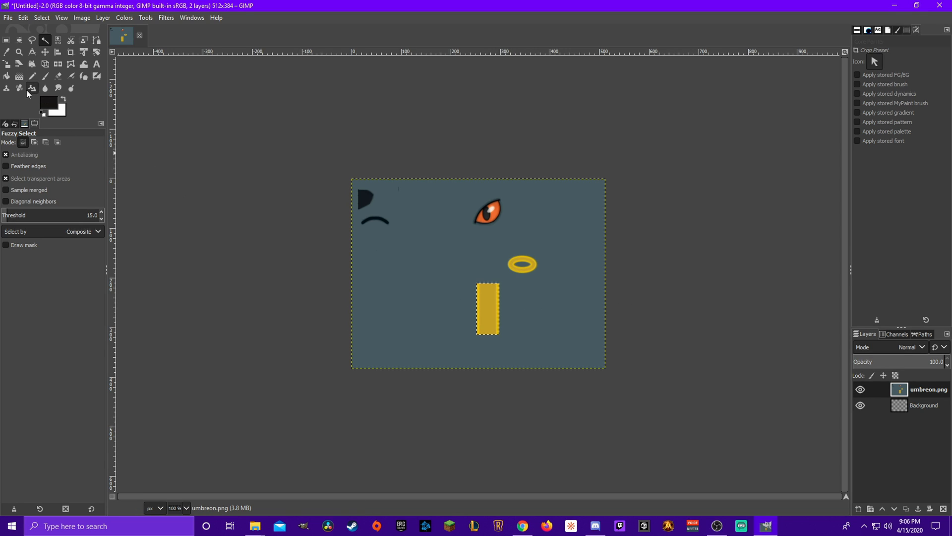
pyautogui.click(19, 76)
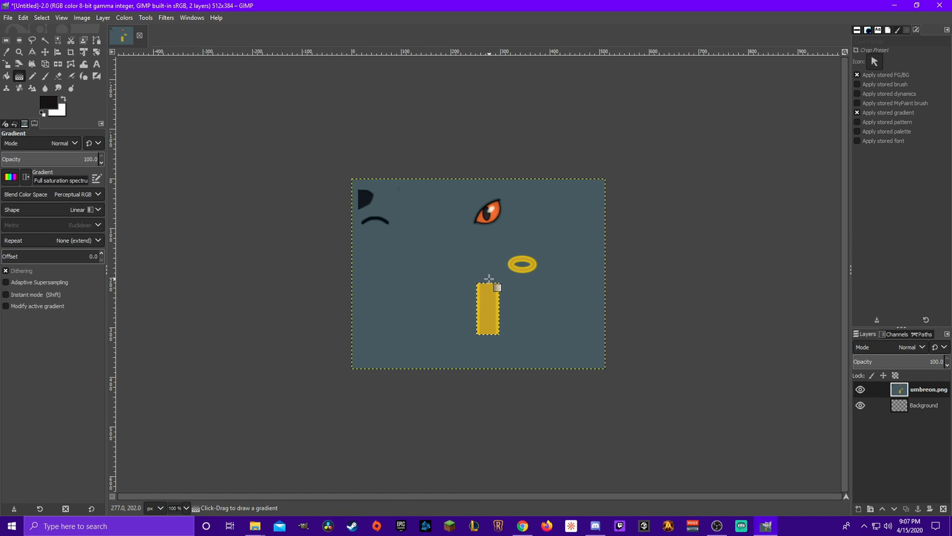
pyautogui.moveTo(489, 278); pyautogui.dragTo(487, 342)
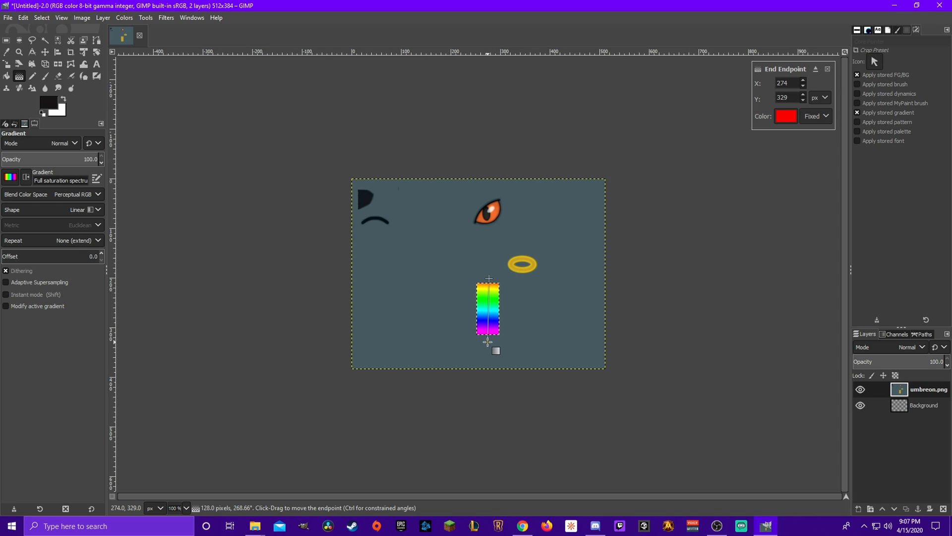
pyautogui.click(49, 53)
pyautogui.click(42, 18)
pyautogui.click(52, 42)
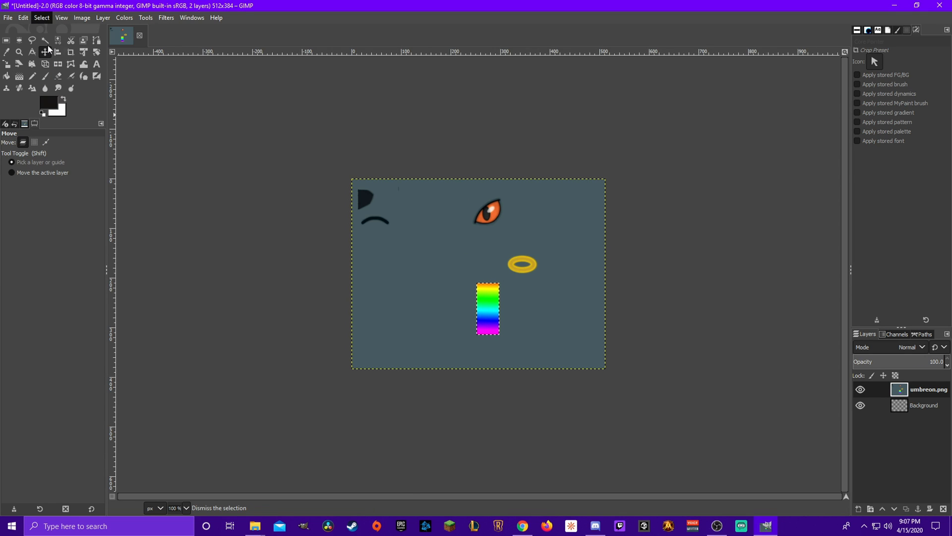
# Fuzzy-select the yellow ring, fill it with a horizontal full-saturation spectrum gradient running from left to right, and clear the selection.
pyautogui.click(45, 39)
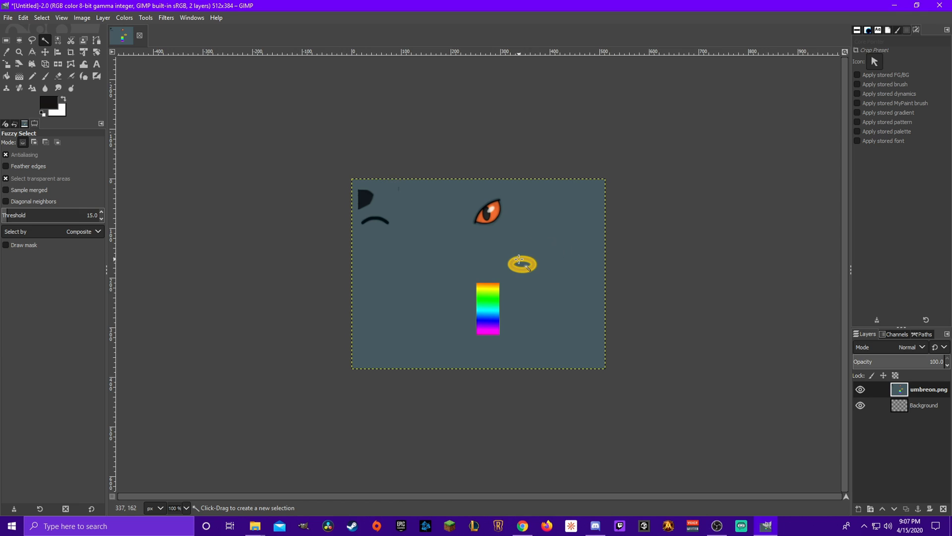
pyautogui.moveTo(519, 259); pyautogui.dragTo(554, 263)
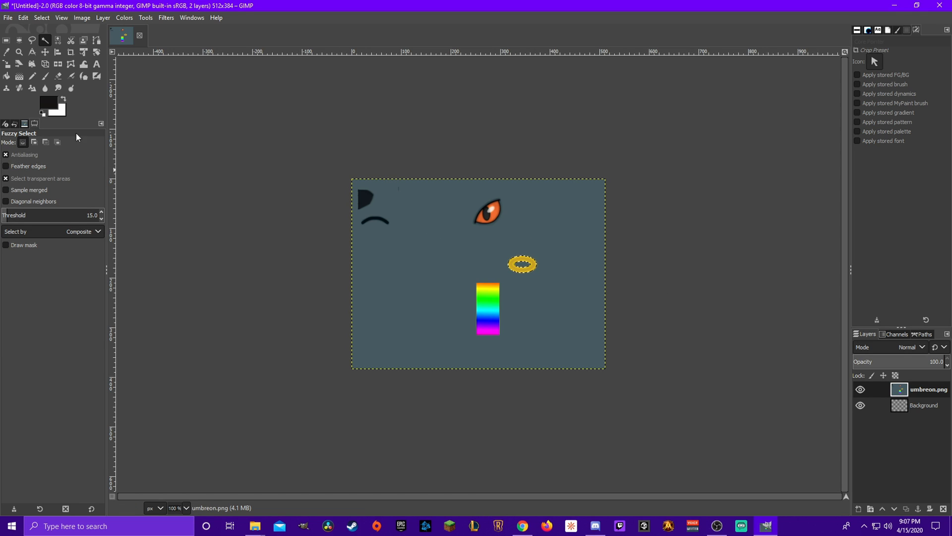
pyautogui.click(19, 75)
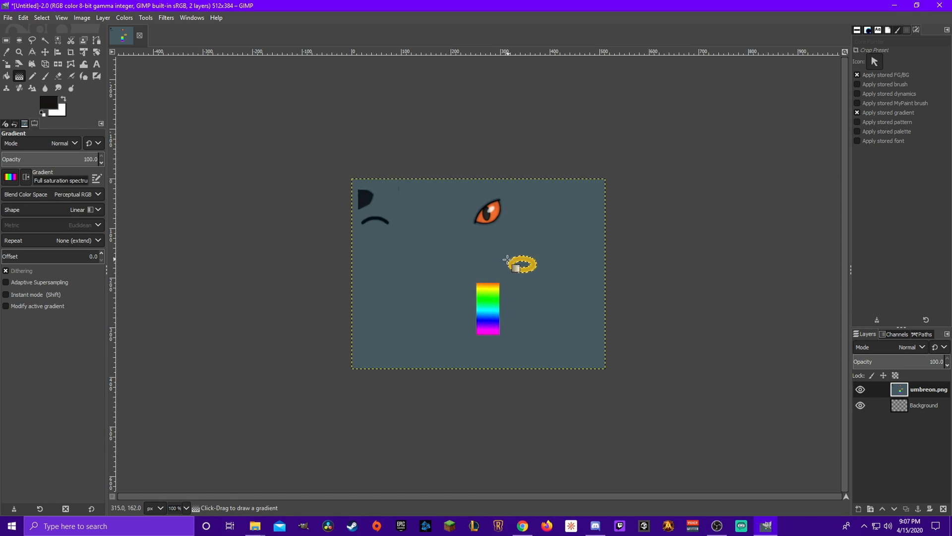
pyautogui.moveTo(506, 261); pyautogui.dragTo(542, 262)
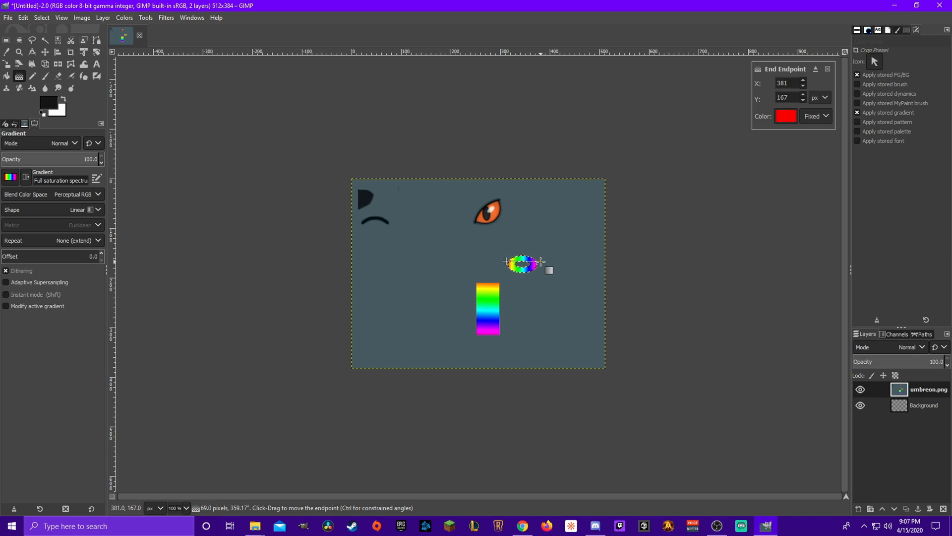
pyautogui.press('m')
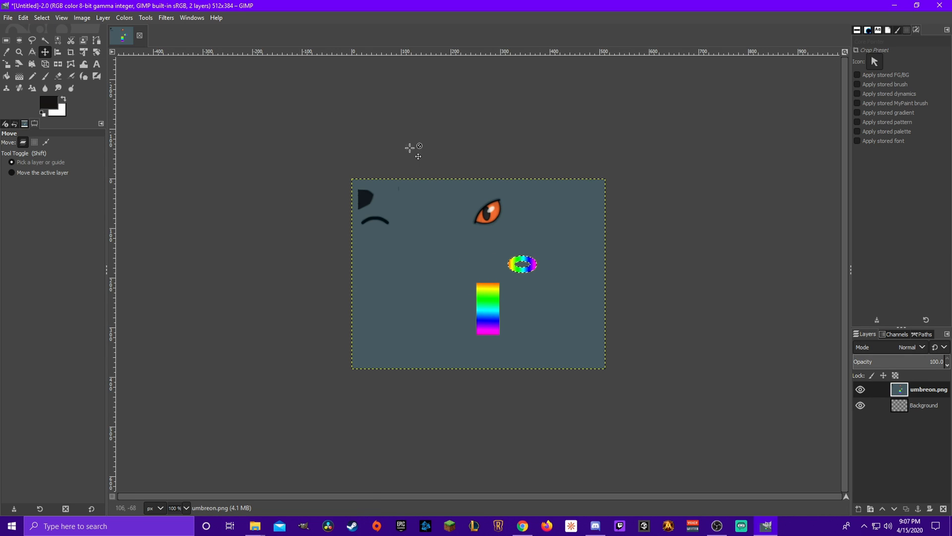
pyautogui.click(43, 18)
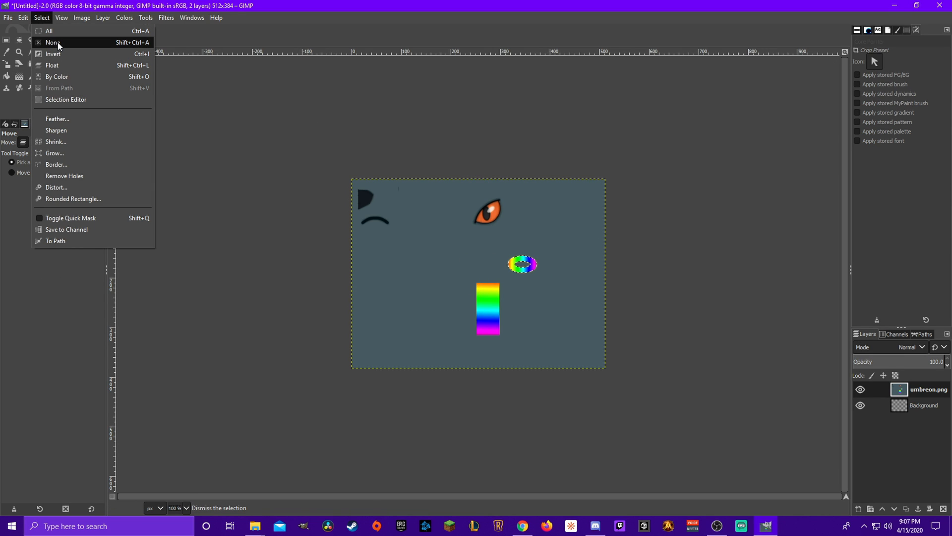
pyautogui.click(54, 42)
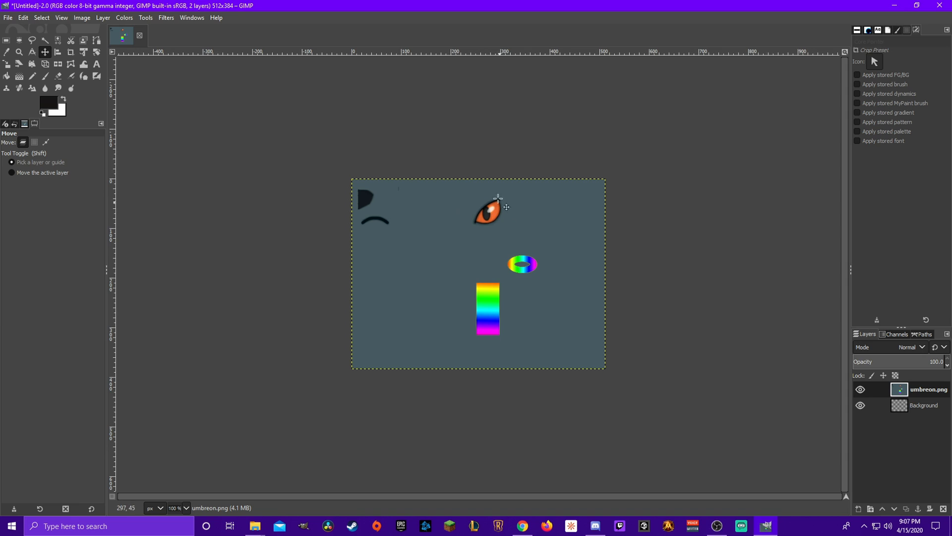
# Fuzzy-select the blue-grey body area with a threshold of about 32, bucket-fill it with white, and clear the selection.
pyautogui.click(44, 41)
pyautogui.click(529, 282)
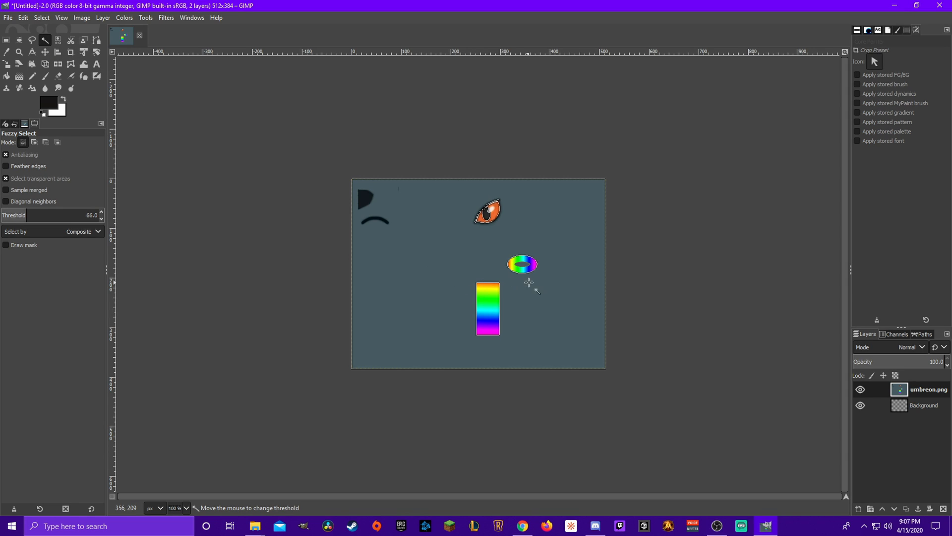
pyautogui.moveTo(528, 282); pyautogui.dragTo(478, 270)
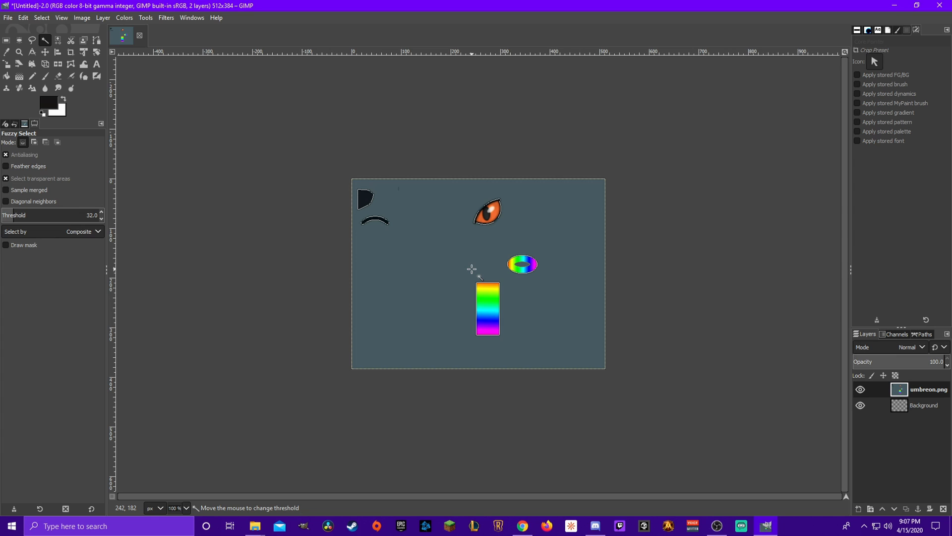
pyautogui.moveTo(471, 270); pyautogui.dragTo(472, 269)
pyautogui.click(19, 76)
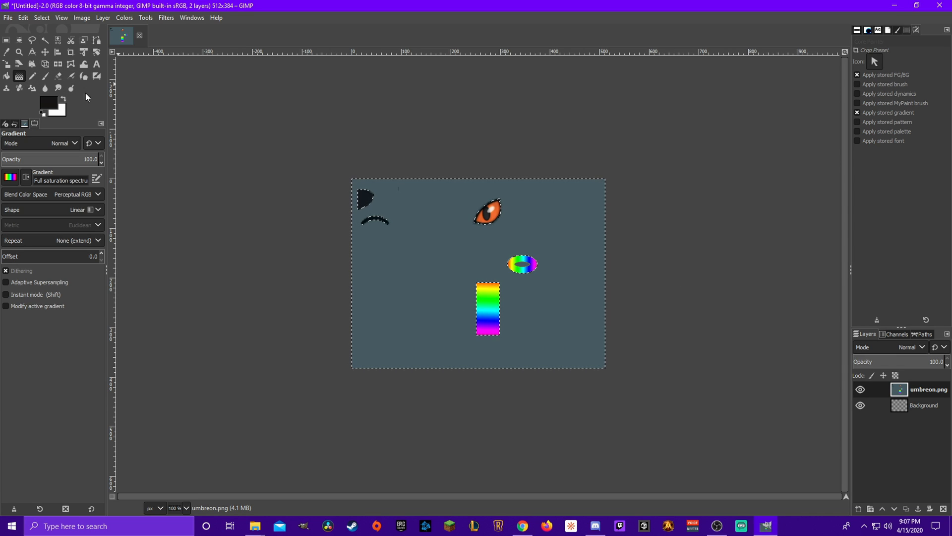
pyautogui.click(6, 76)
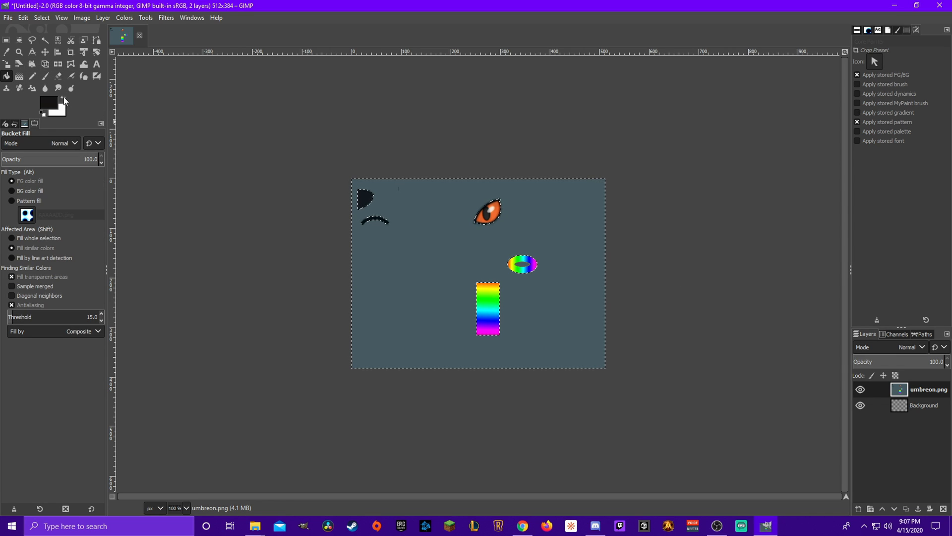
pyautogui.press('x')
pyautogui.click(432, 248)
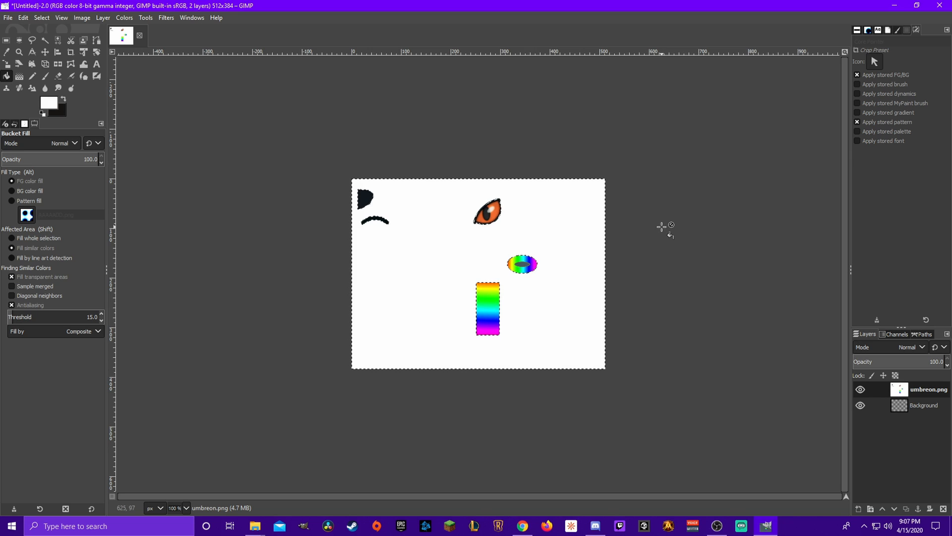
pyautogui.click(45, 52)
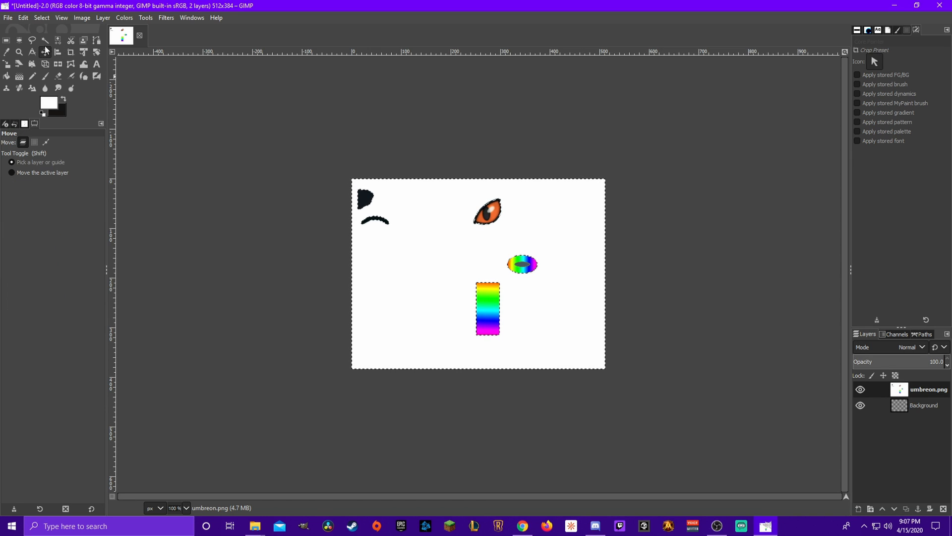
pyautogui.click(61, 17)
pyautogui.click(42, 17)
# Export the image to the Desktop as umbreon.png with the default PNG options.
pyautogui.click(9, 17)
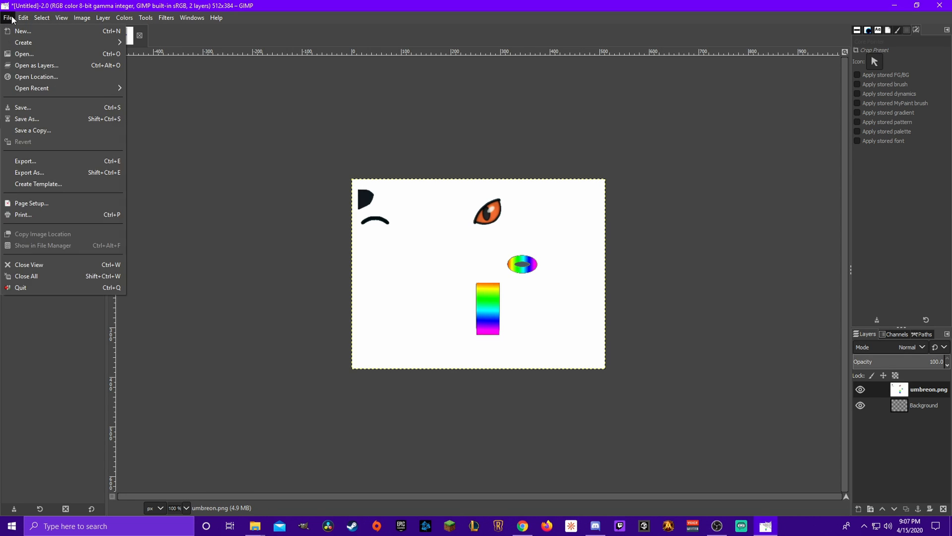
pyautogui.click(36, 175)
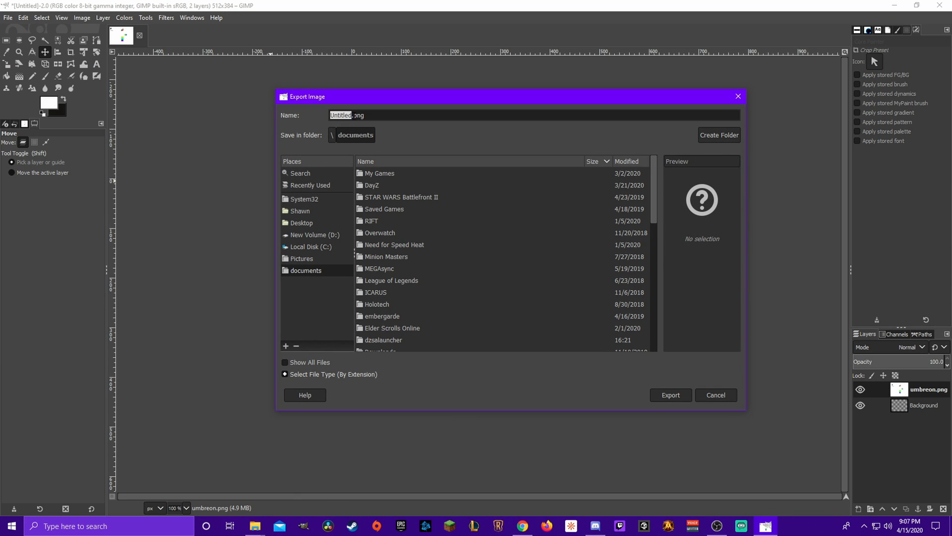
pyautogui.click(302, 224)
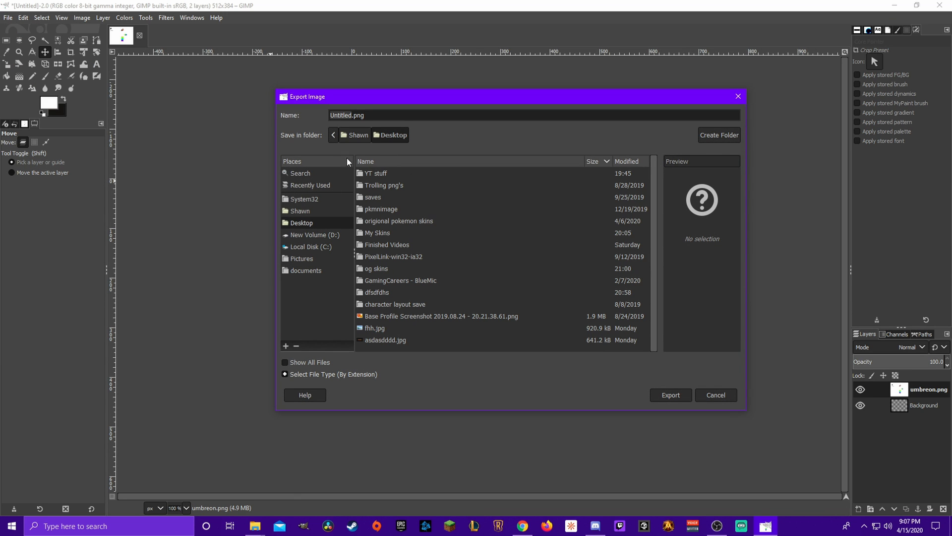
pyautogui.doubleClick(348, 115)
pyautogui.write('umbreon')
pyautogui.press('Return')
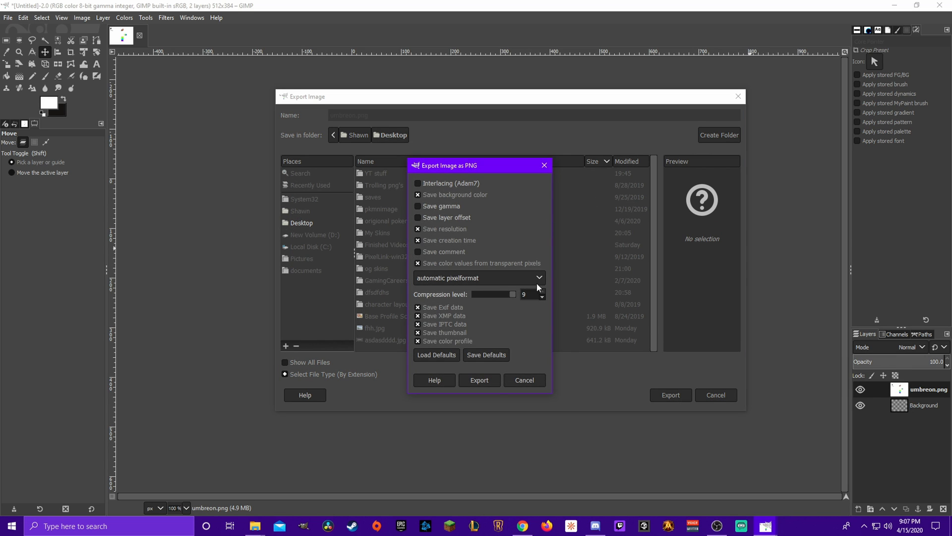
pyautogui.click(493, 379)
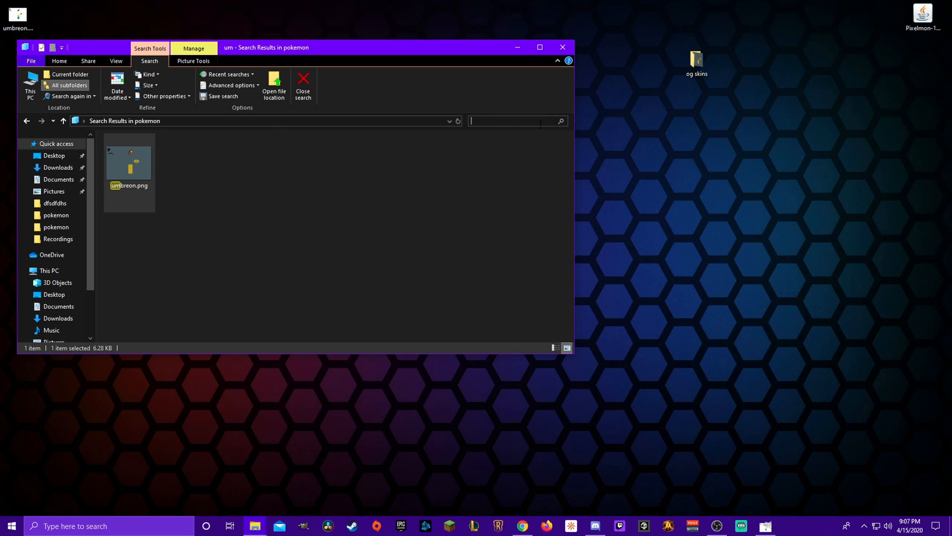
# Switch to File Explorer and move the exported umbreon.png into the pack's textures/pokemon folder, replacing the existing file.
pyautogui.moveTo(321, 48); pyautogui.dragTo(487, 65)
pyautogui.moveTo(24, 18); pyautogui.dragTo(642, 297)
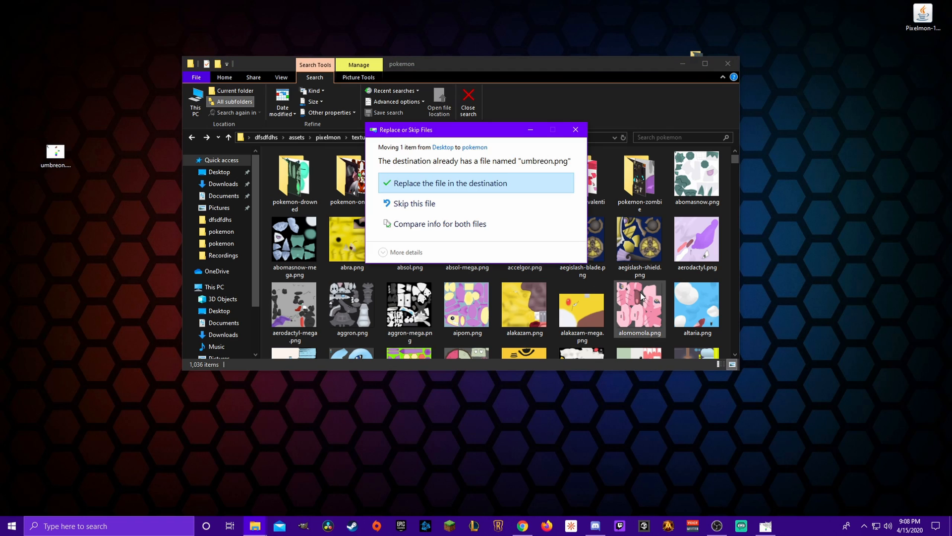
pyautogui.click(471, 189)
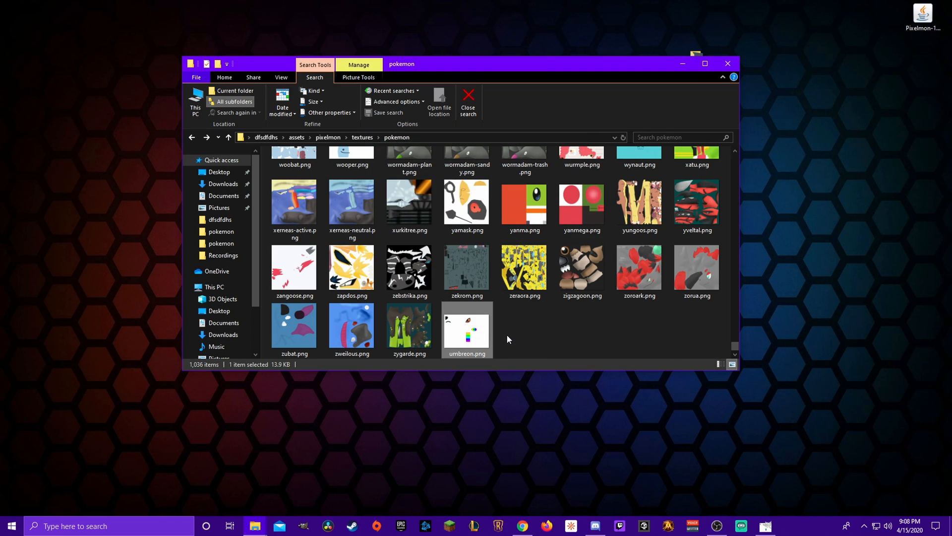
# Compress the assets folder and pack.mcmeta in dfsdfdhs together into a ZIP archive named dfsdfdhs.zip.
pyautogui.click(267, 137)
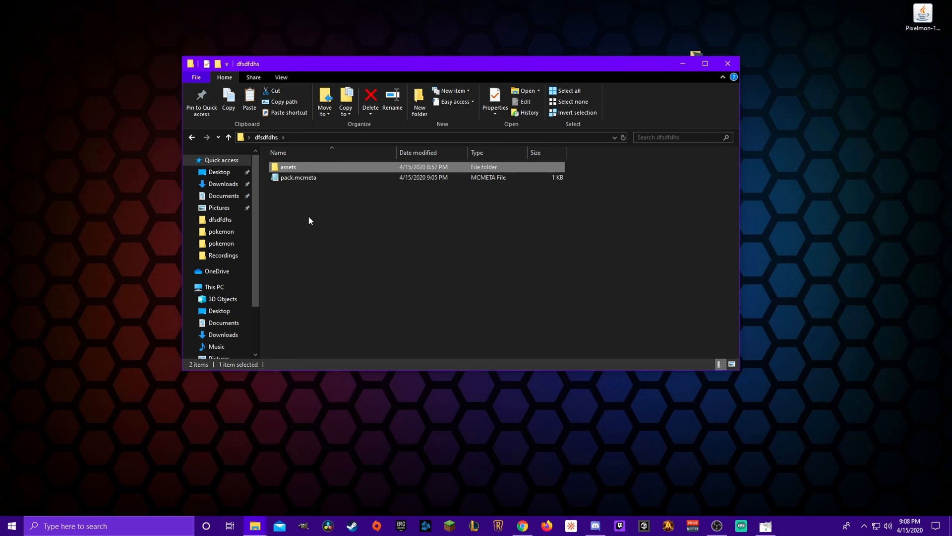
pyautogui.moveTo(308, 215); pyautogui.dragTo(304, 166)
pyautogui.rightClick(313, 168)
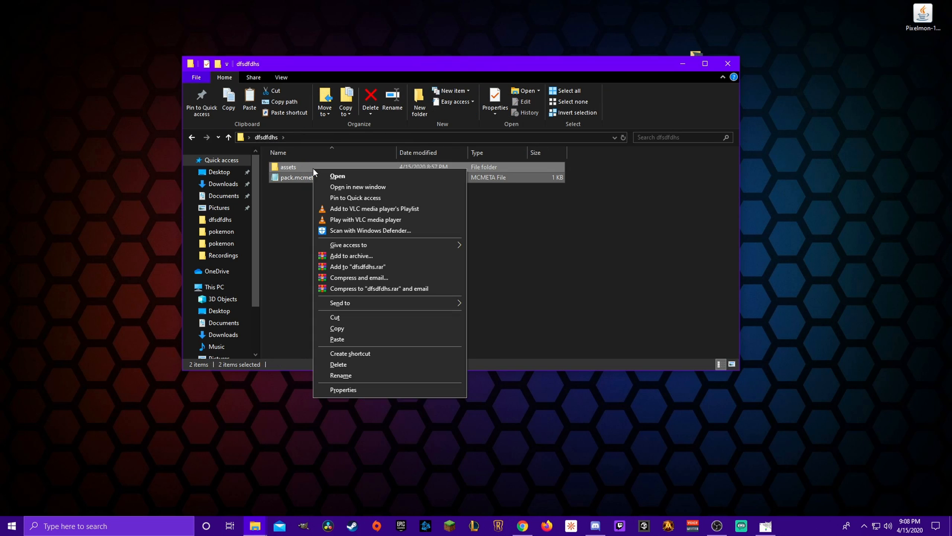
pyautogui.click(360, 256)
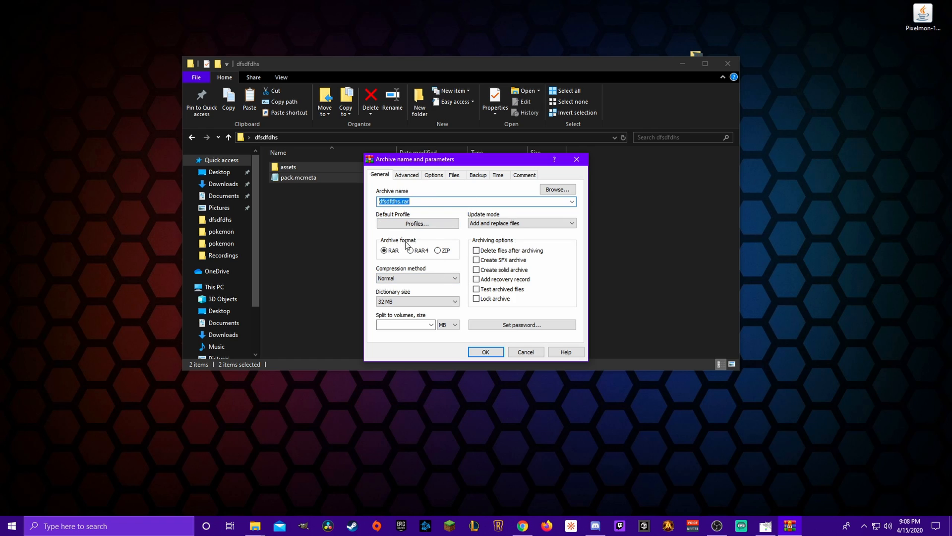
pyautogui.click(437, 251)
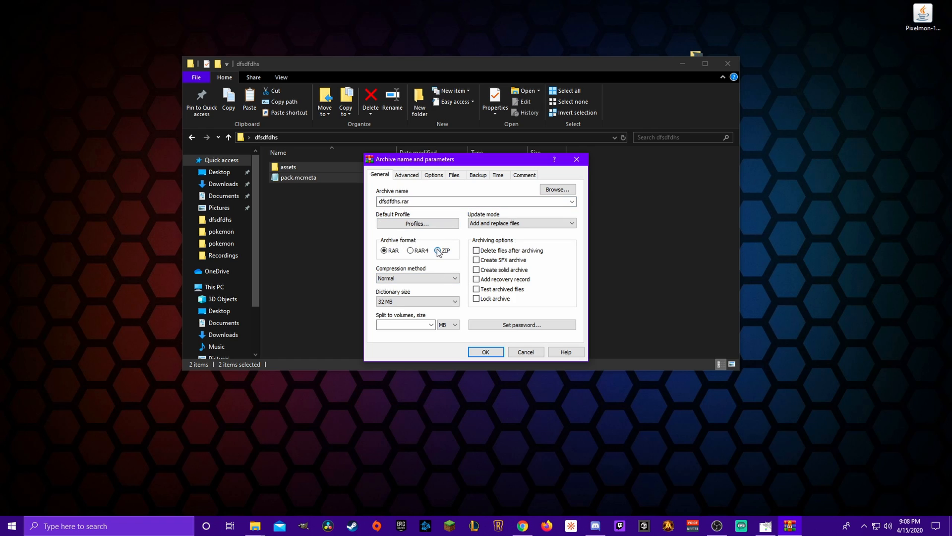
pyautogui.click(486, 351)
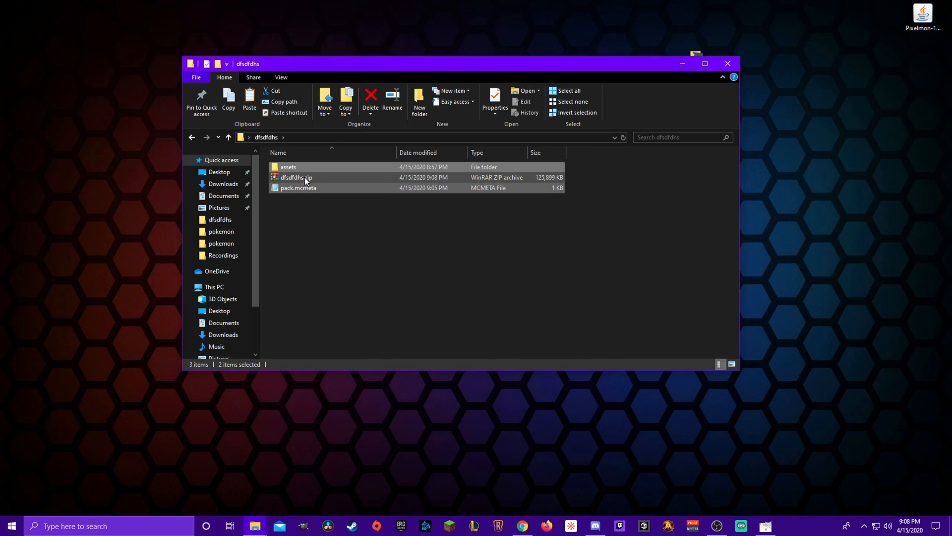
pyautogui.moveTo(417, 70); pyautogui.dragTo(0, 103)
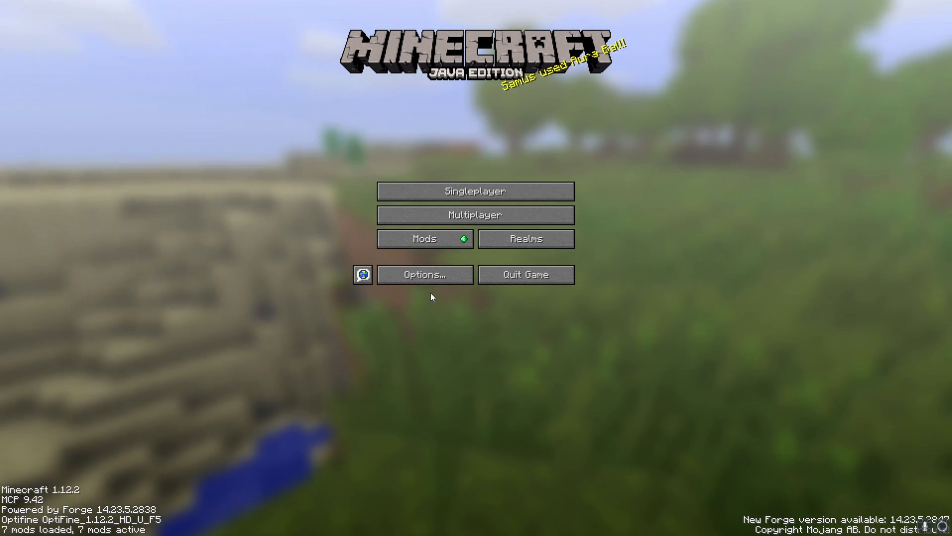
# Open the resourcepacks folder from Minecraft's resource pack options and move dfsdfdhs.zip into it from the dfsdfdhs folder.
pyautogui.click(429, 275)
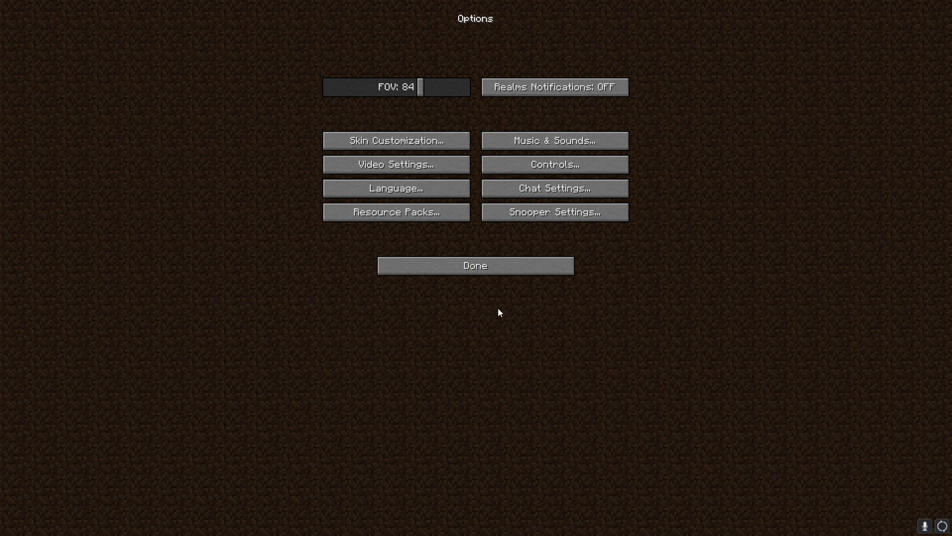
pyautogui.click(402, 210)
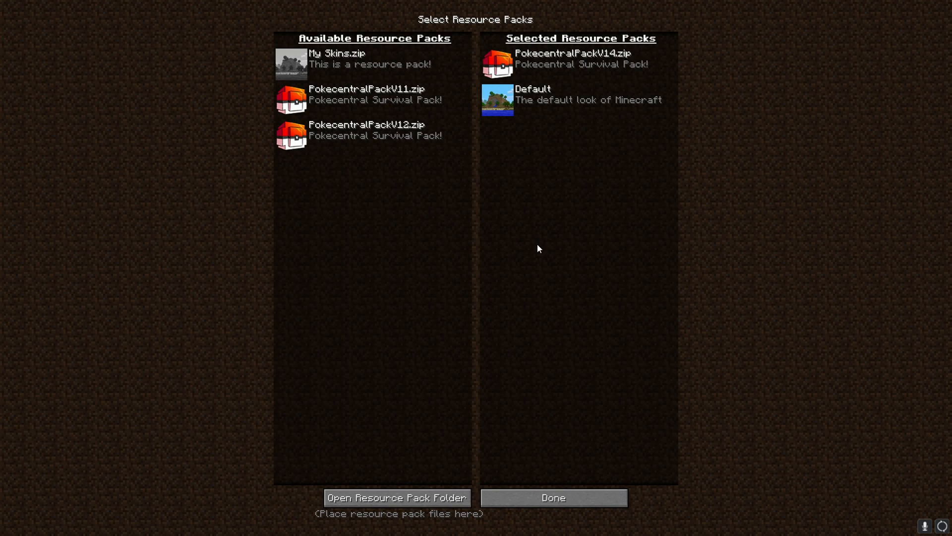
pyautogui.click(384, 499)
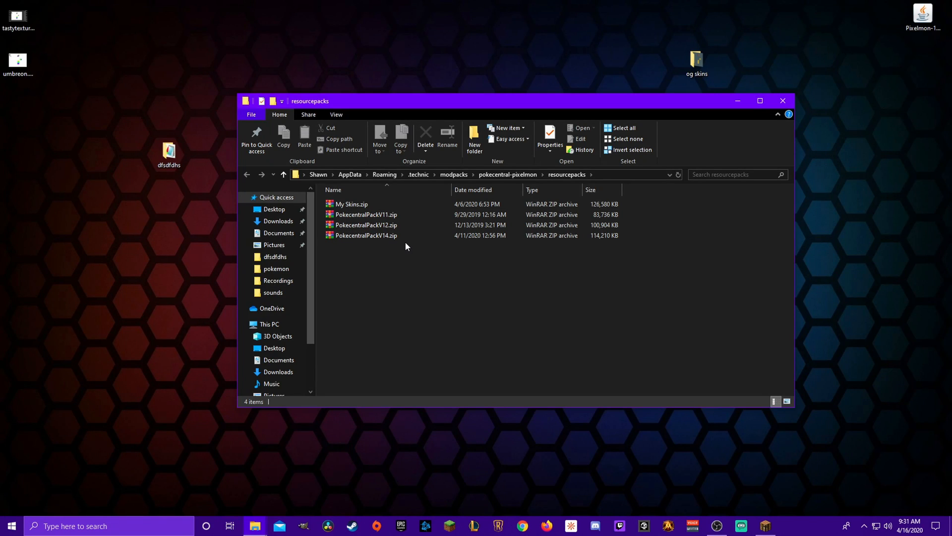
pyautogui.click(262, 526)
pyautogui.click(267, 486)
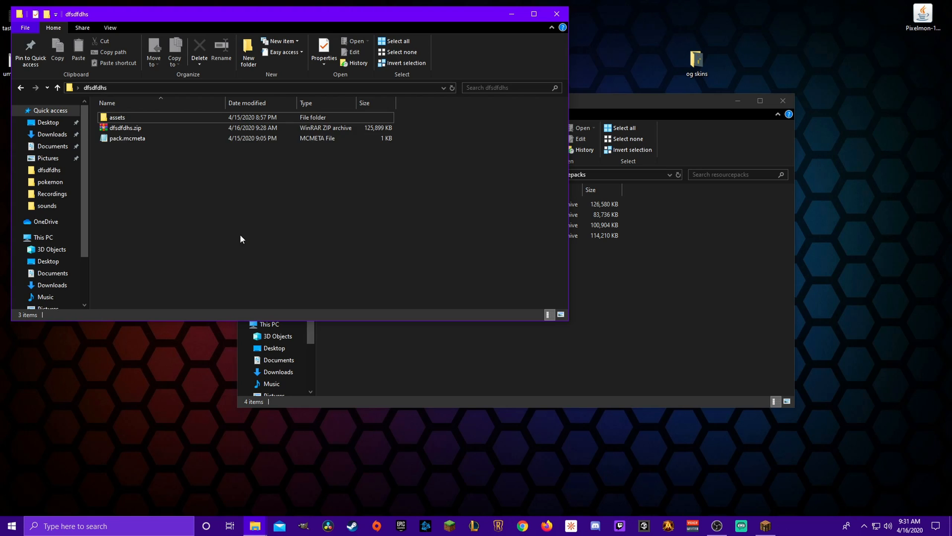
pyautogui.click(139, 132)
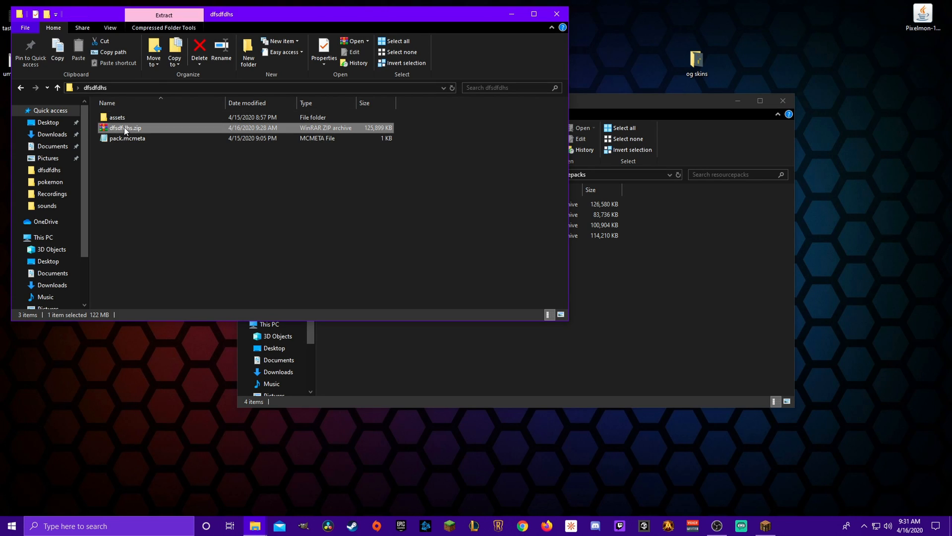
pyautogui.moveTo(124, 127); pyautogui.dragTo(706, 378)
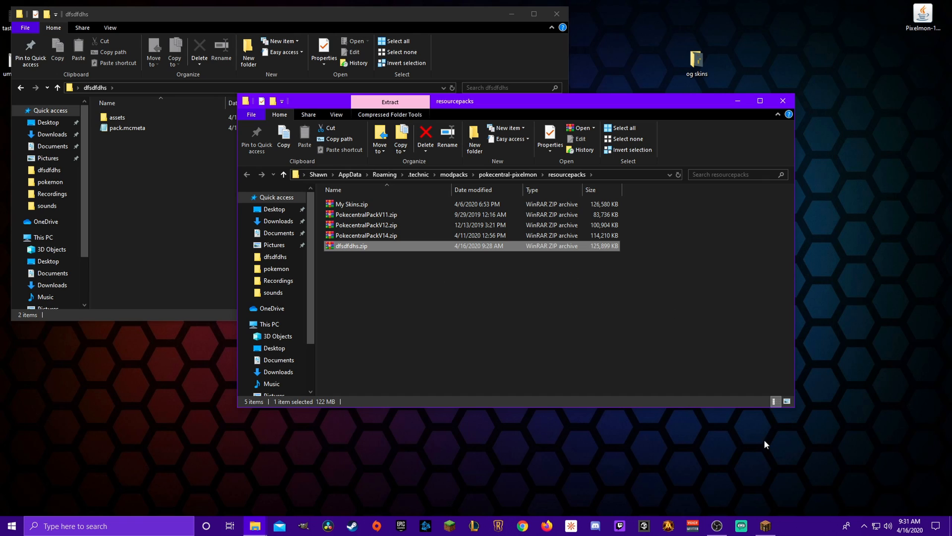
pyautogui.click(782, 96)
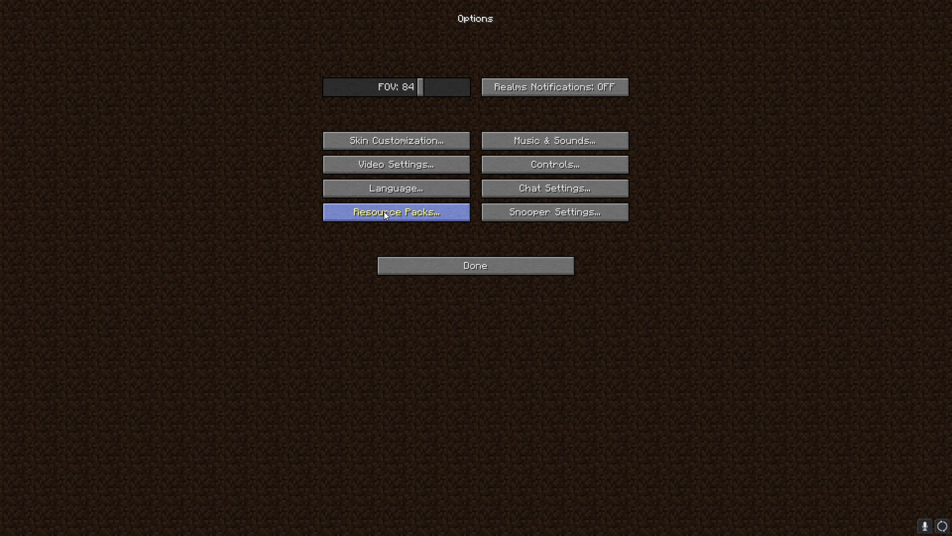
# Add dfsdfdhs.zip to the selected resource packs in Minecraft, apply it, and return to the title screen.
pyautogui.click(384, 212)
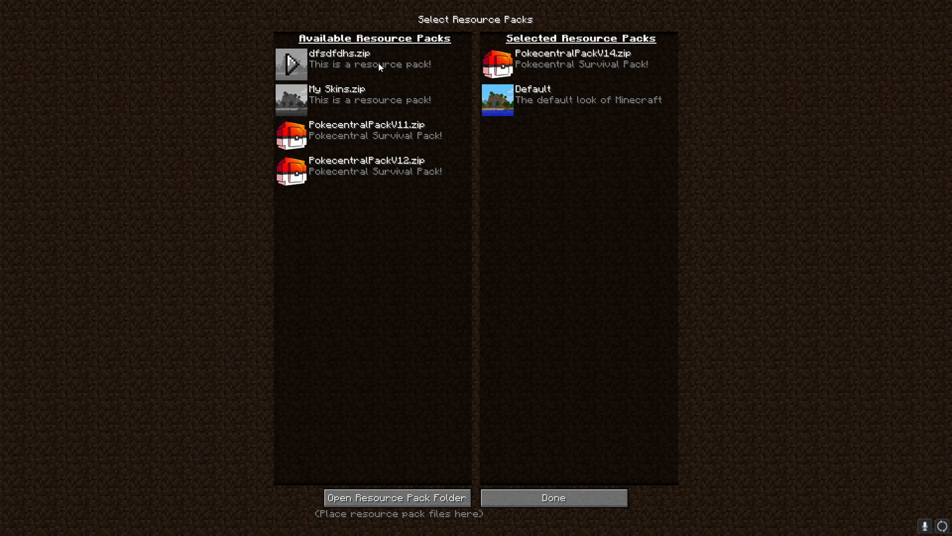
pyautogui.click(291, 64)
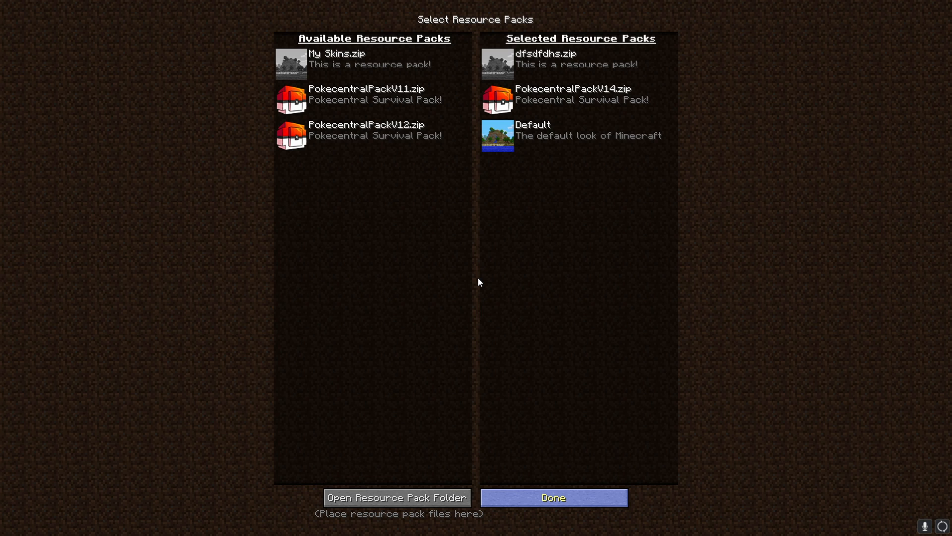
pyautogui.press('Escape')
pyautogui.press('Escape')
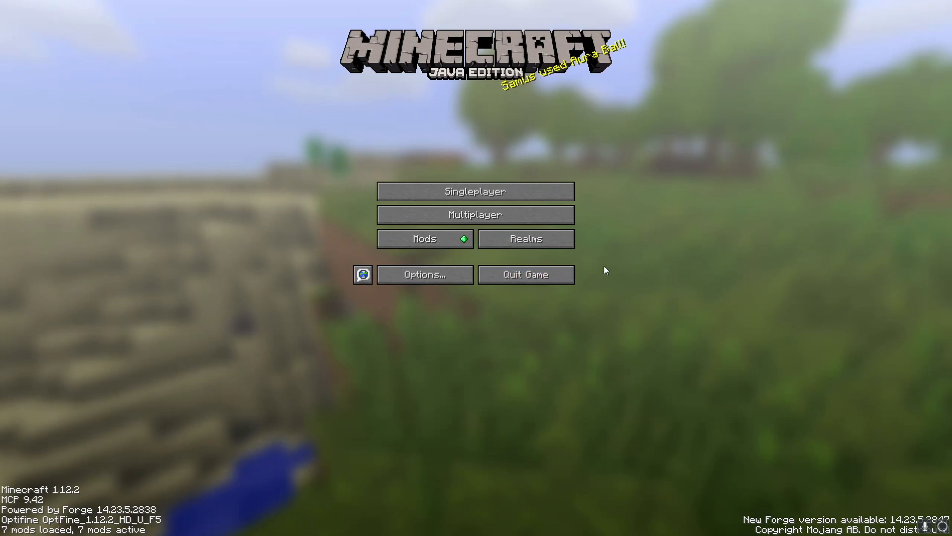
# Load a singleplayer world and send out Umbreon to examine its new texture from both sides and up close.
pyautogui.click(506, 189)
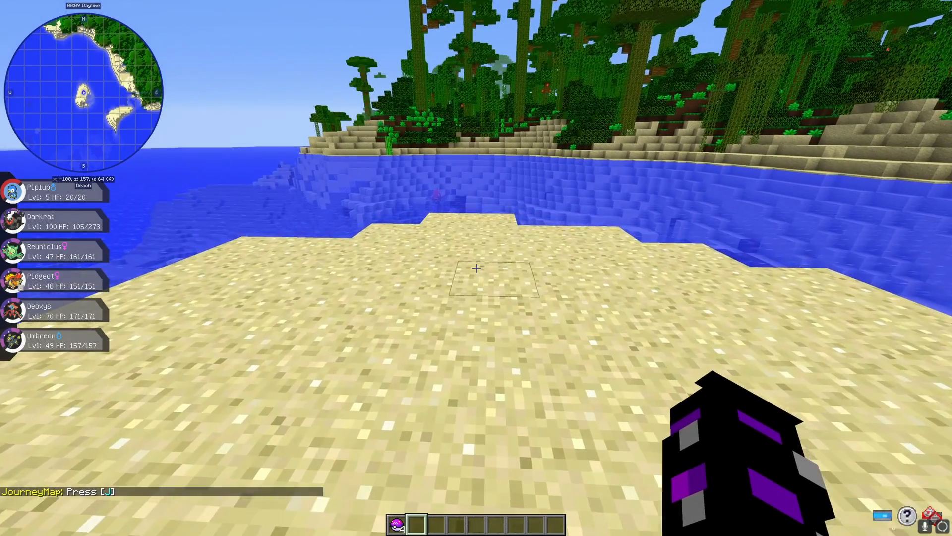
pyautogui.press('w')
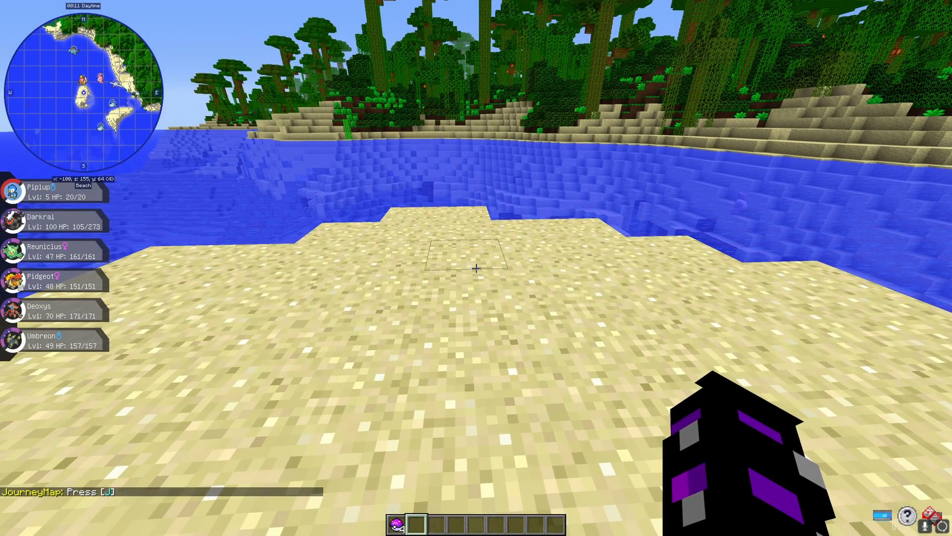
pyautogui.press('r')
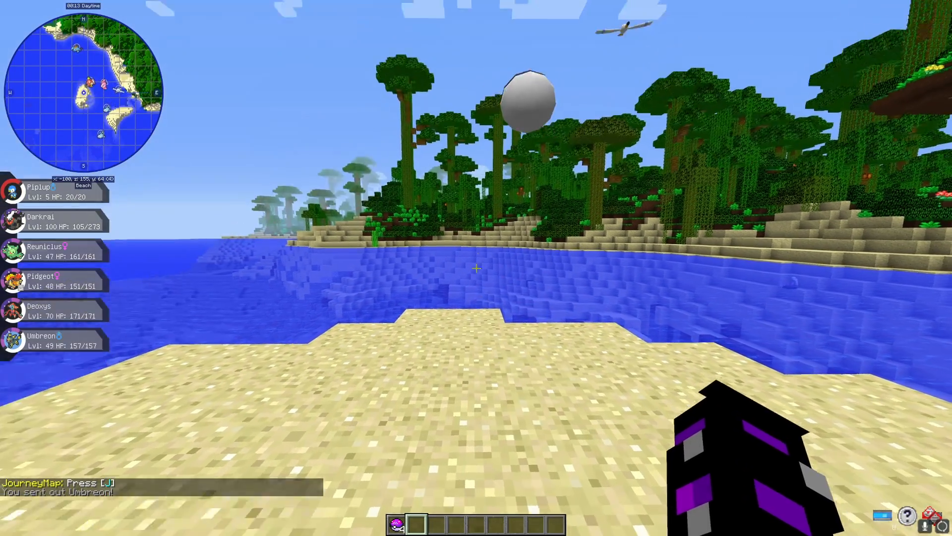
pyautogui.press('s')
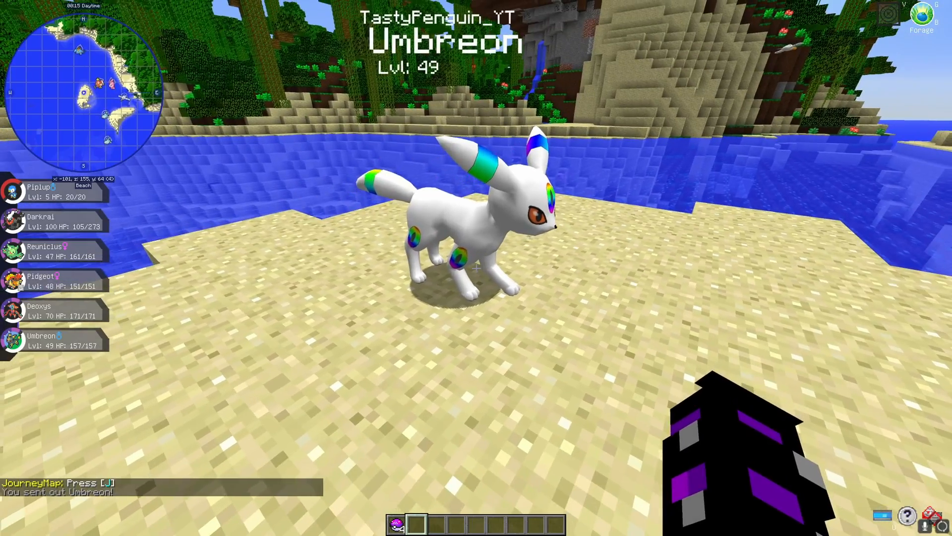
pyautogui.press('w')
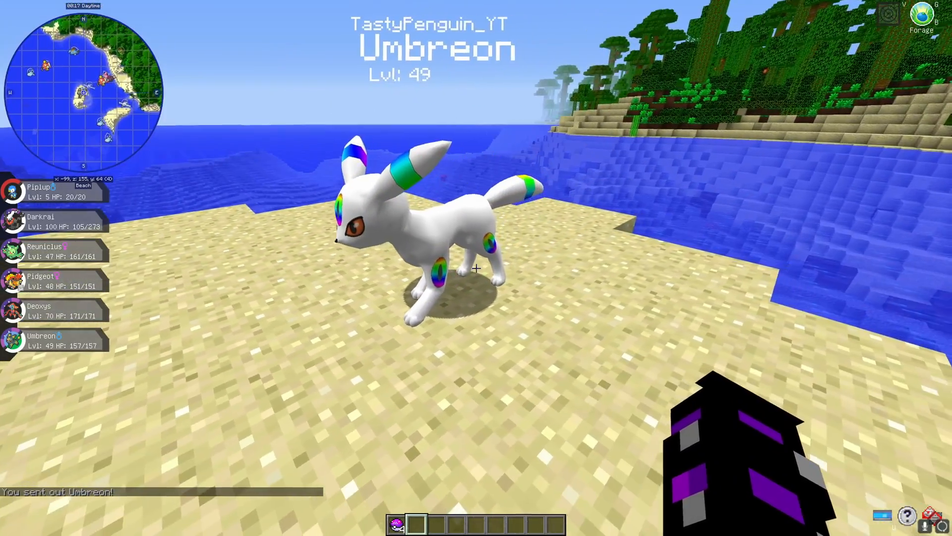
pyautogui.press('c')
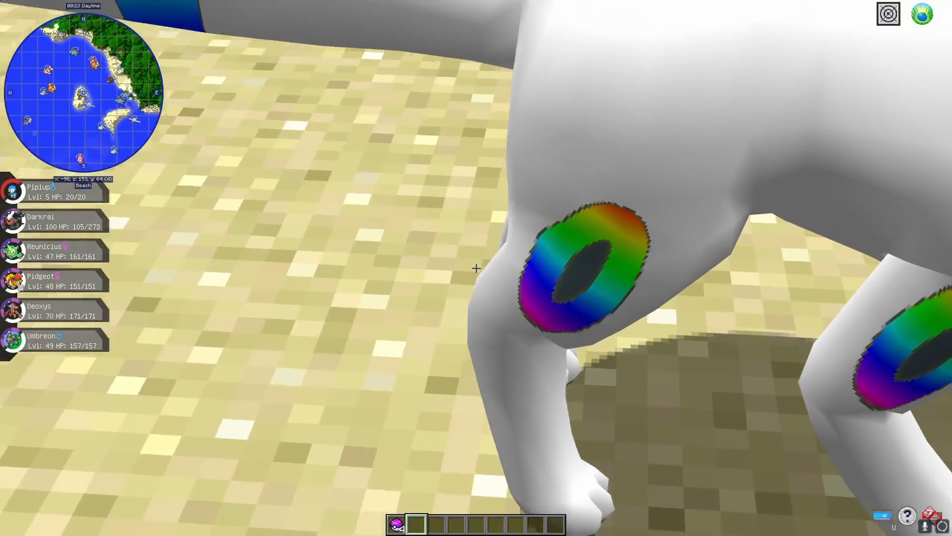
# Walk around Umbreon in the game world to inspect its rainbow leg, tail, ear and forehead markings from different sides.
pyautogui.press('a')
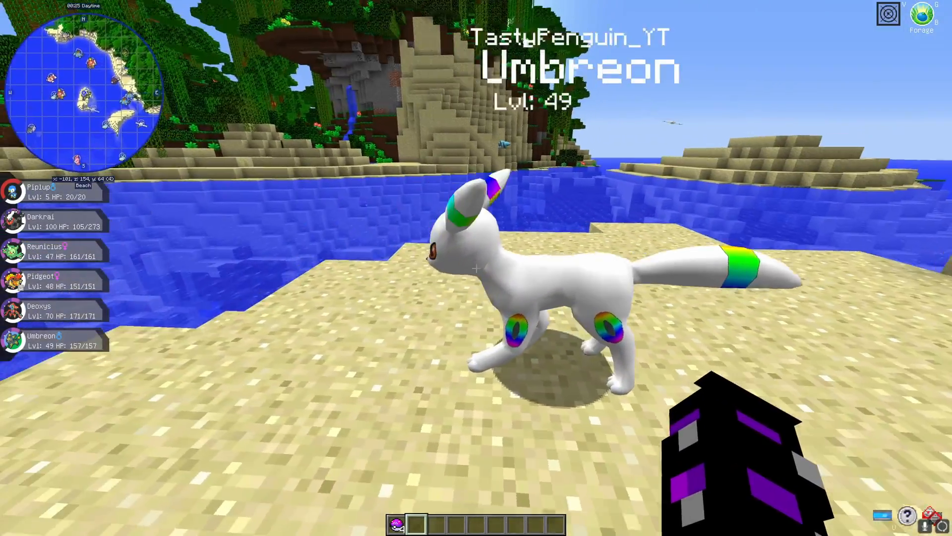
pyautogui.press('a')
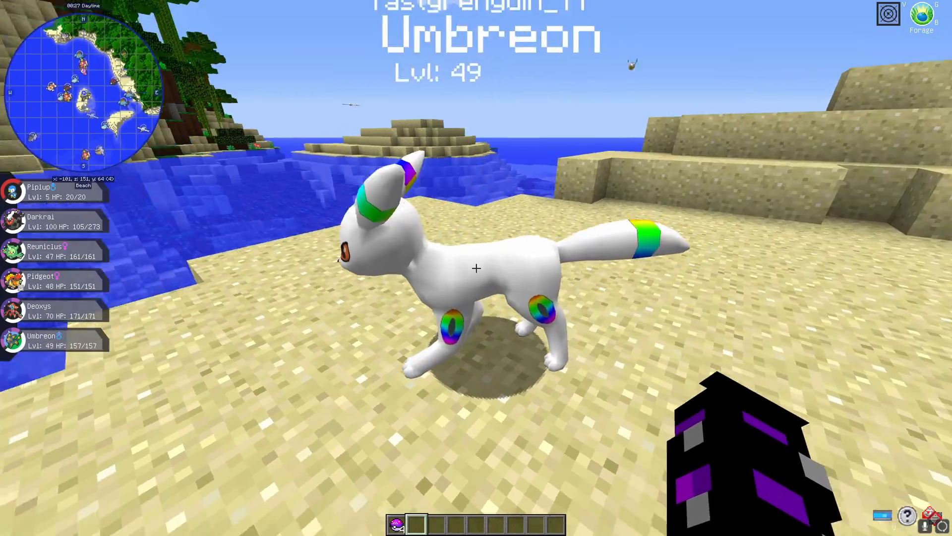
pyautogui.press('d')
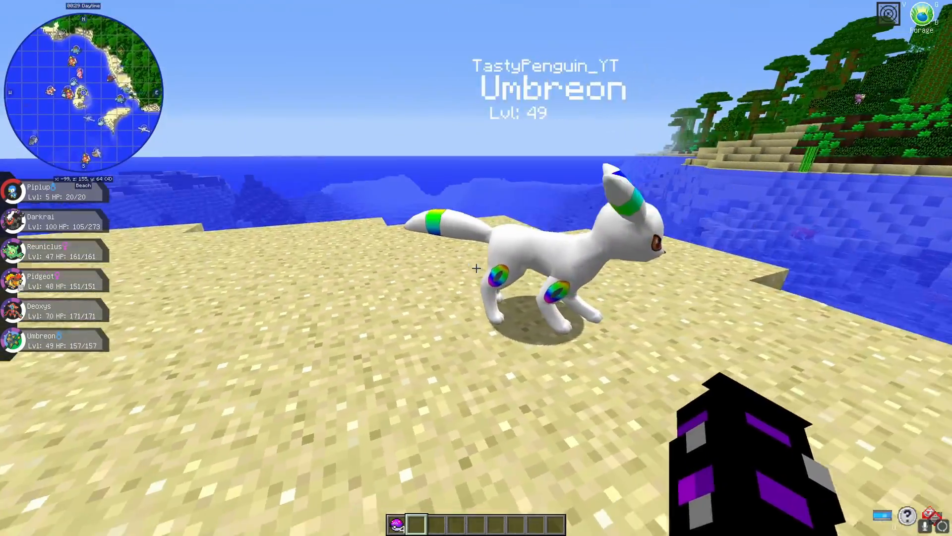
pyautogui.press('w')
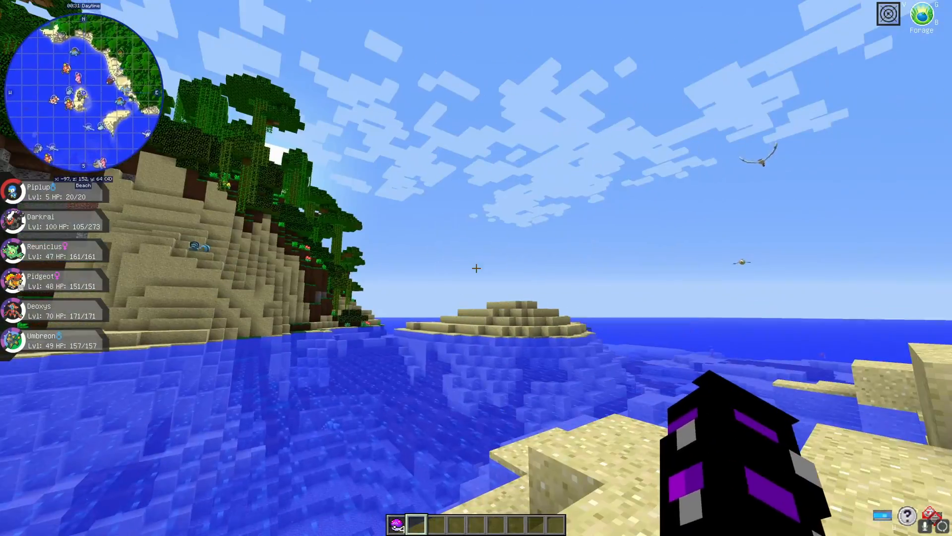
pyautogui.press('c')
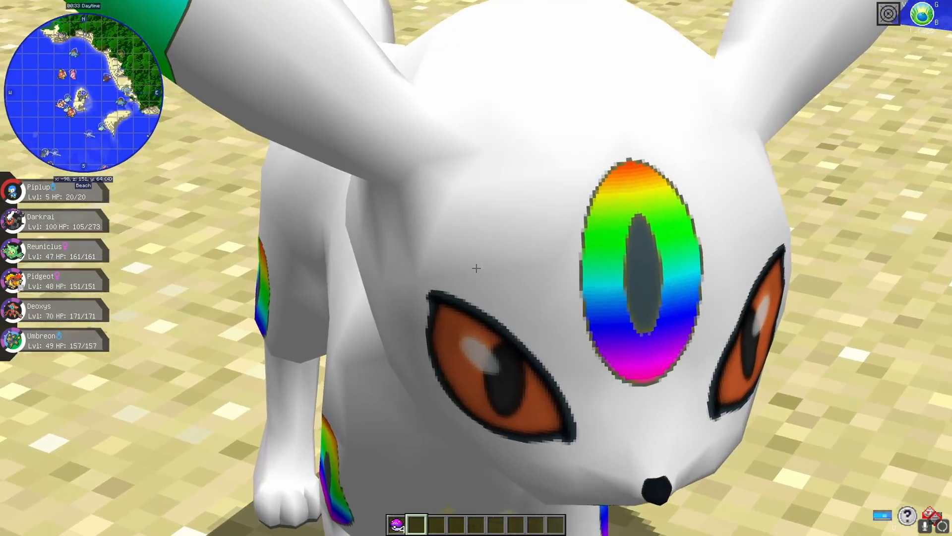
pyautogui.press('a')
pyautogui.press('s')
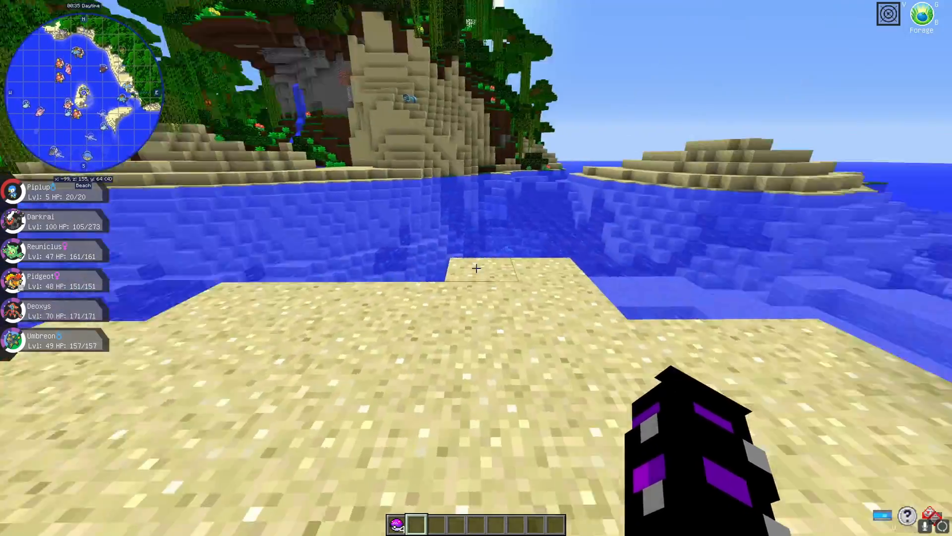
pyautogui.press('F5')
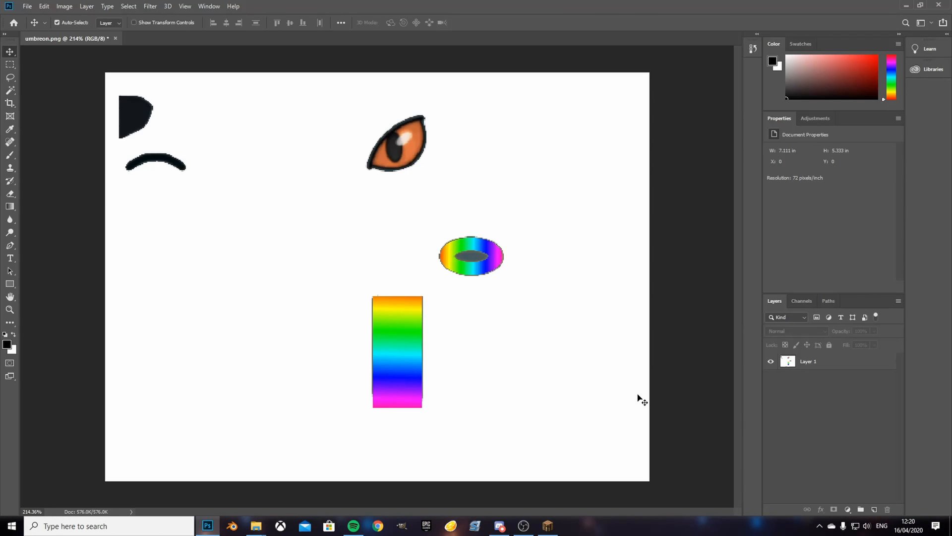
# Switch to Blender, dismiss the splash screen, and delete the default cube from the scene.
pyautogui.click(232, 527)
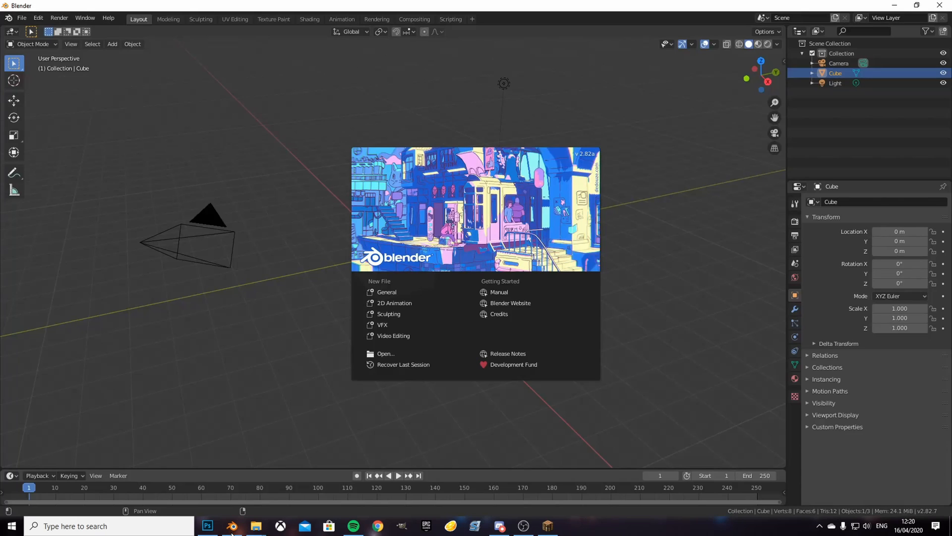
pyautogui.click(627, 112)
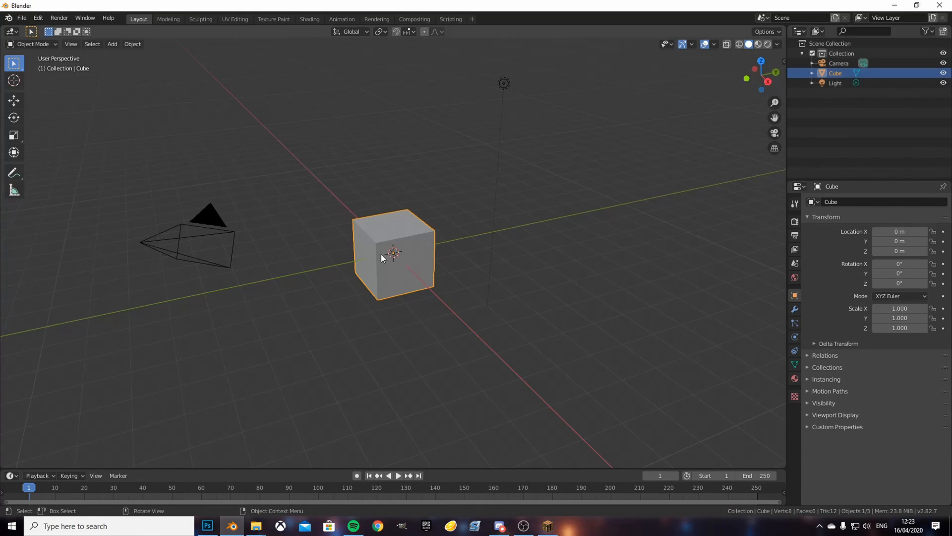
pyautogui.click(283, 272)
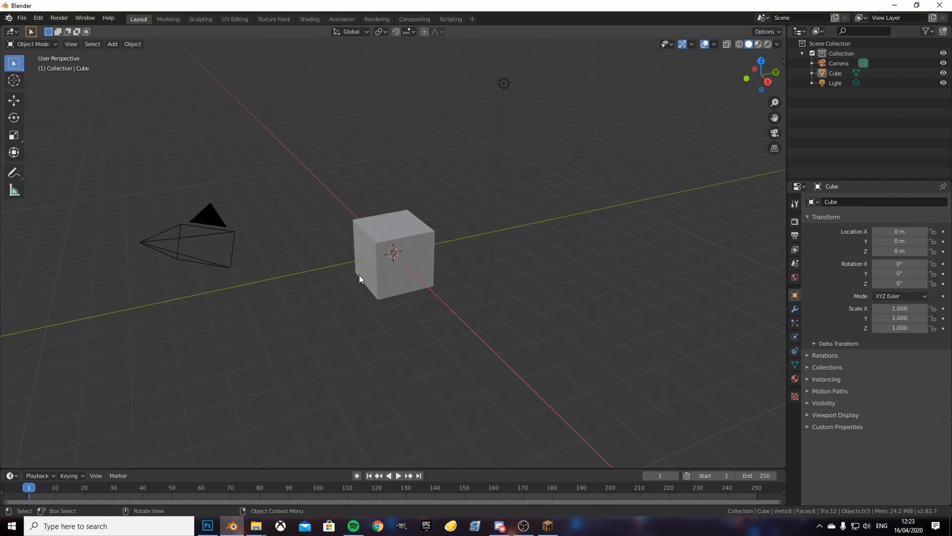
pyautogui.rightClick(877, 72)
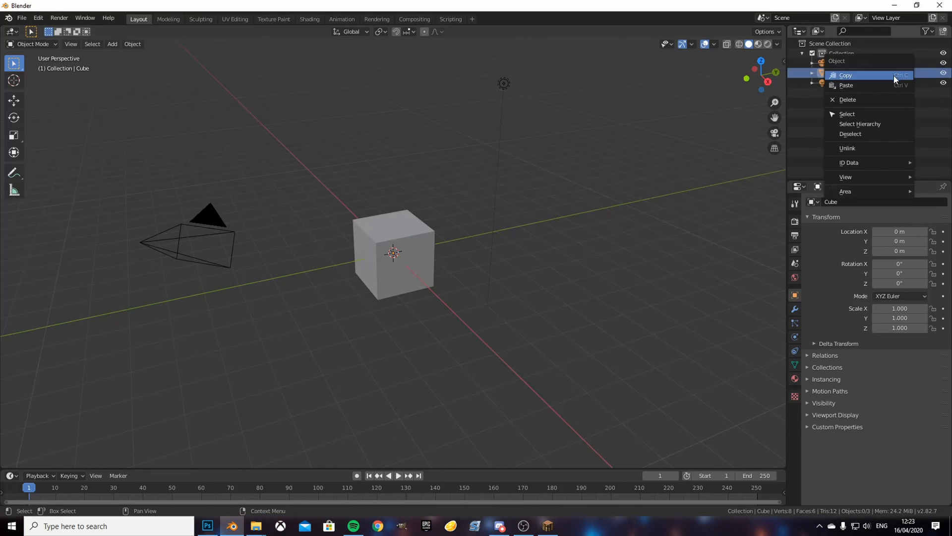
pyautogui.click(876, 100)
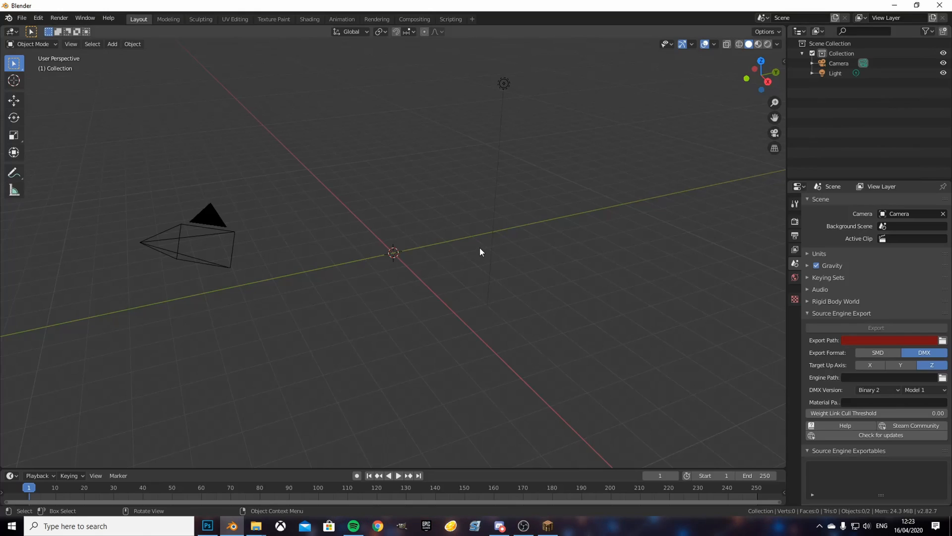
# Start a Source Engine (.smd, .vta, .dmx, .qc) import and browse to the decoded folder on the Desktop.
pyautogui.click(21, 18)
pyautogui.moveTo(46, 154)
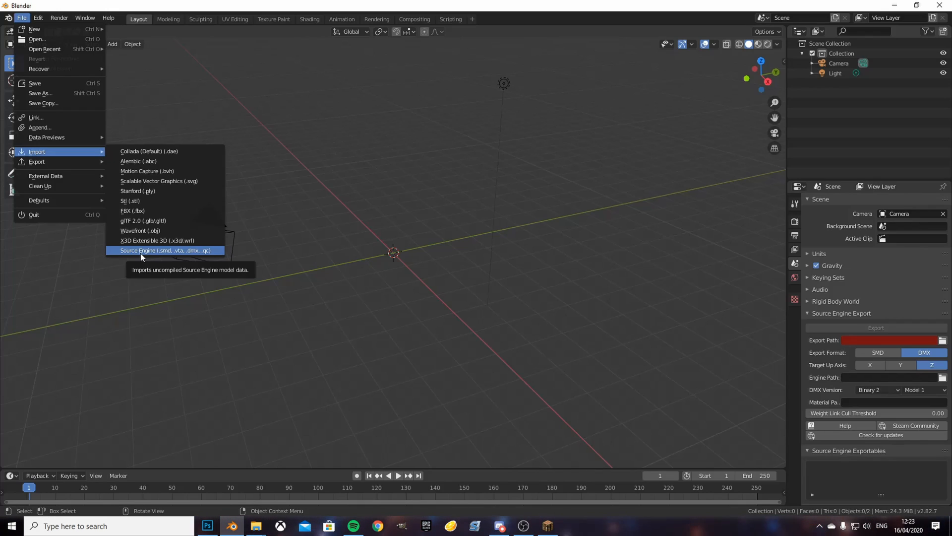
pyautogui.click(141, 251)
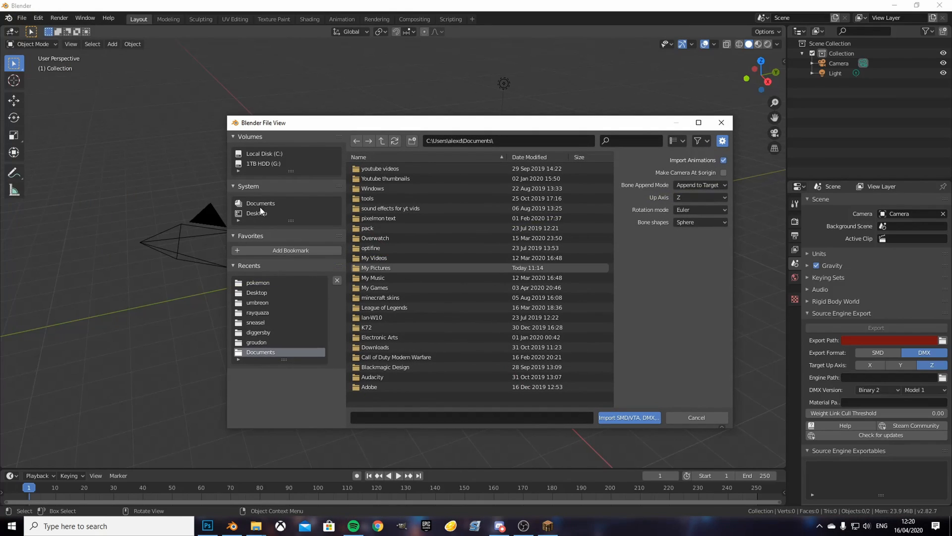
pyautogui.click(260, 211)
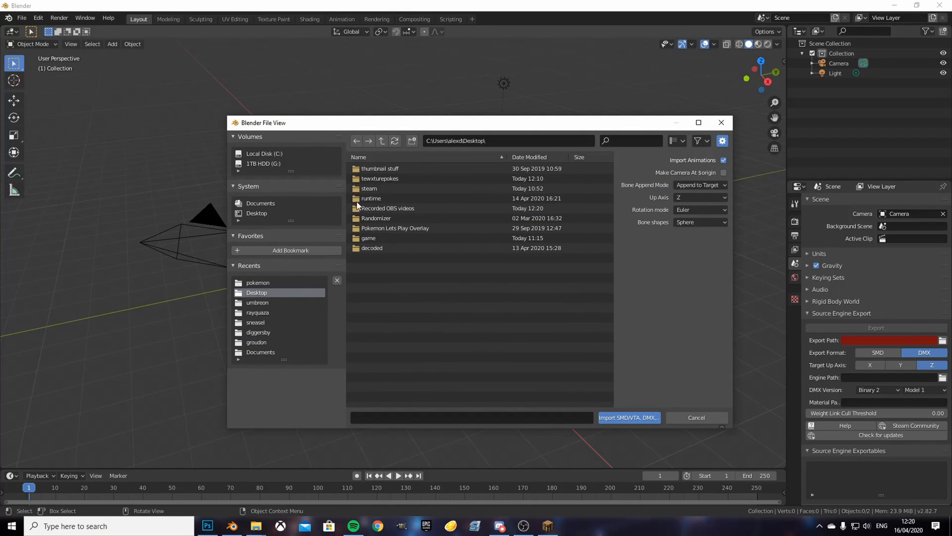
pyautogui.click(371, 248)
# Find the umbreon folder inside decoded and import the Umbreon model from it.
pyautogui.scroll(-10, 387, 318)
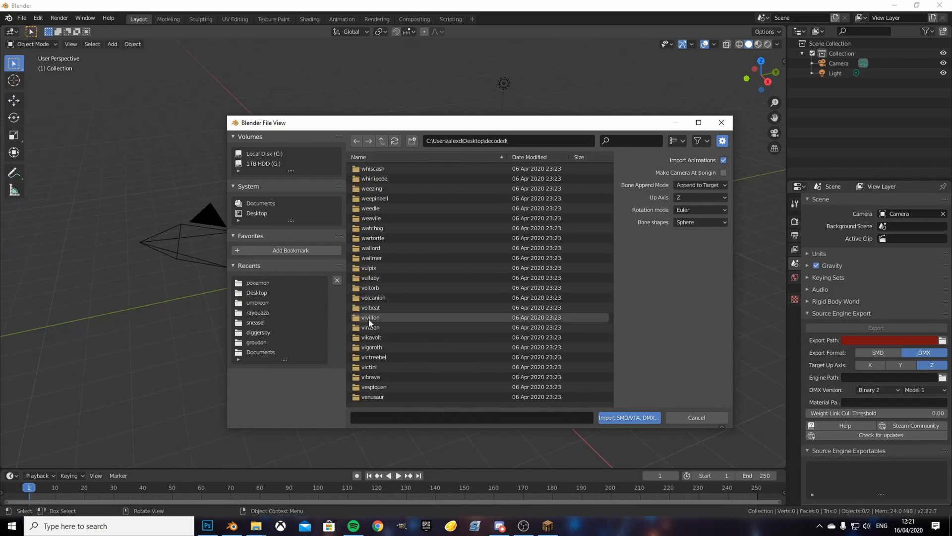
pyautogui.scroll(-20, 421, 211)
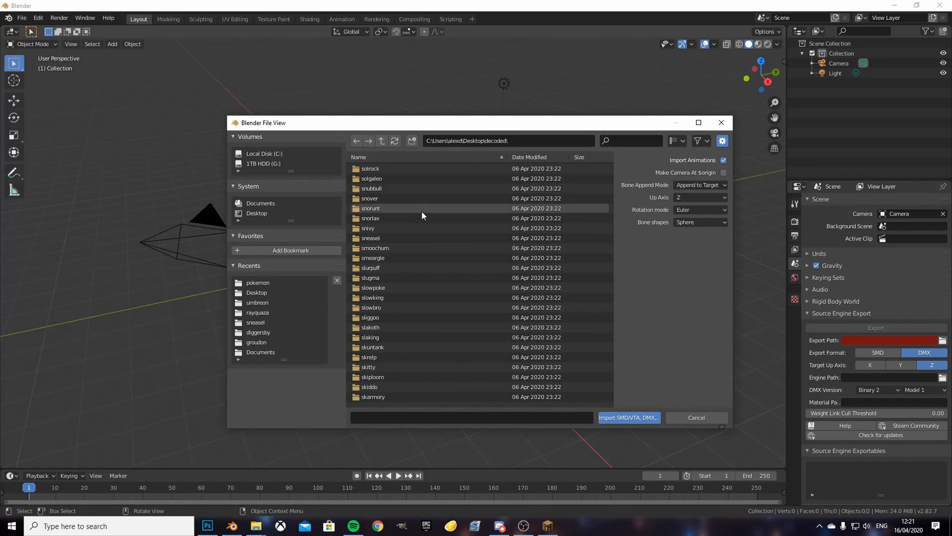
pyautogui.scroll(-20, 422, 211)
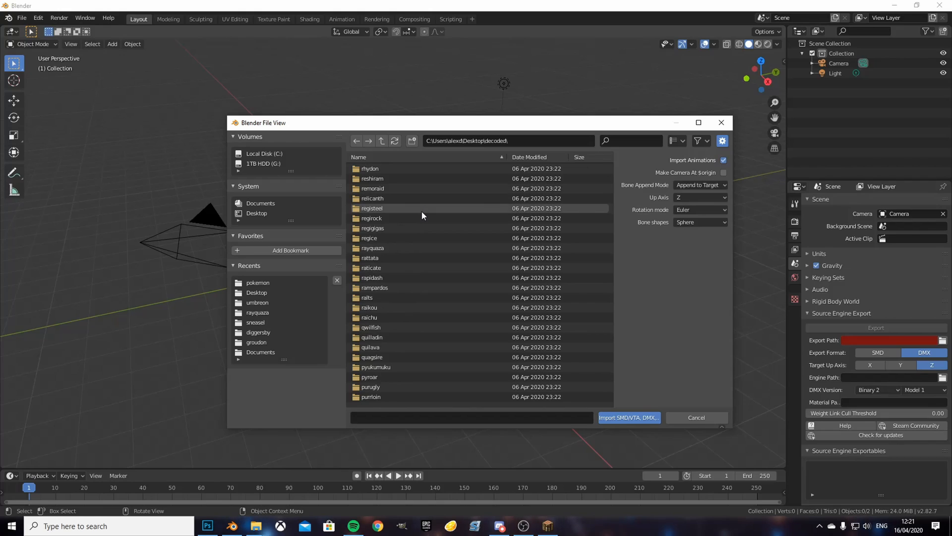
pyautogui.scroll(15, 422, 211)
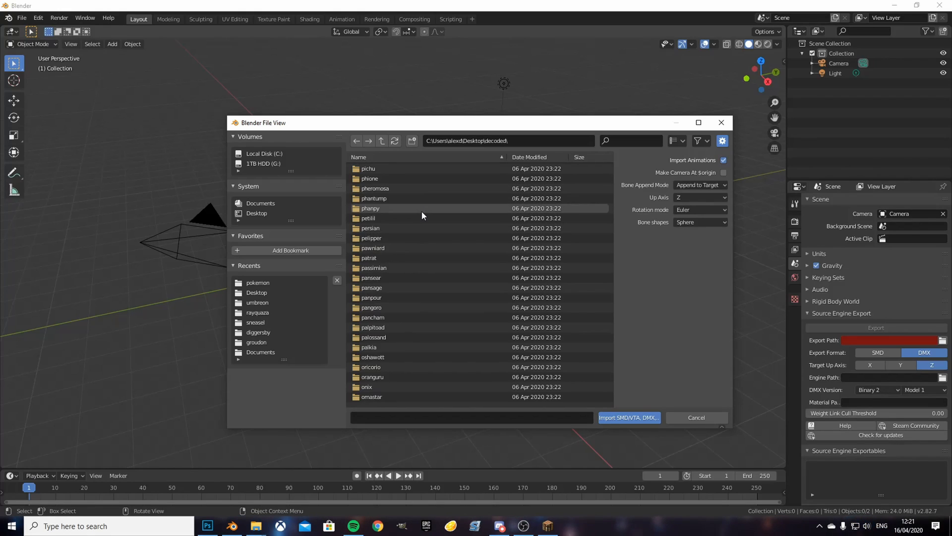
pyautogui.scroll(20, 421, 212)
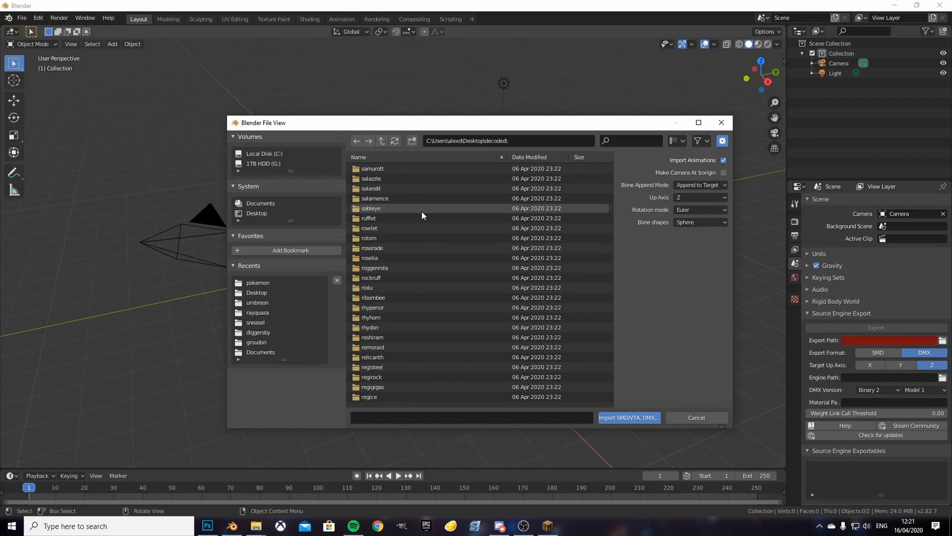
pyautogui.scroll(20, 422, 211)
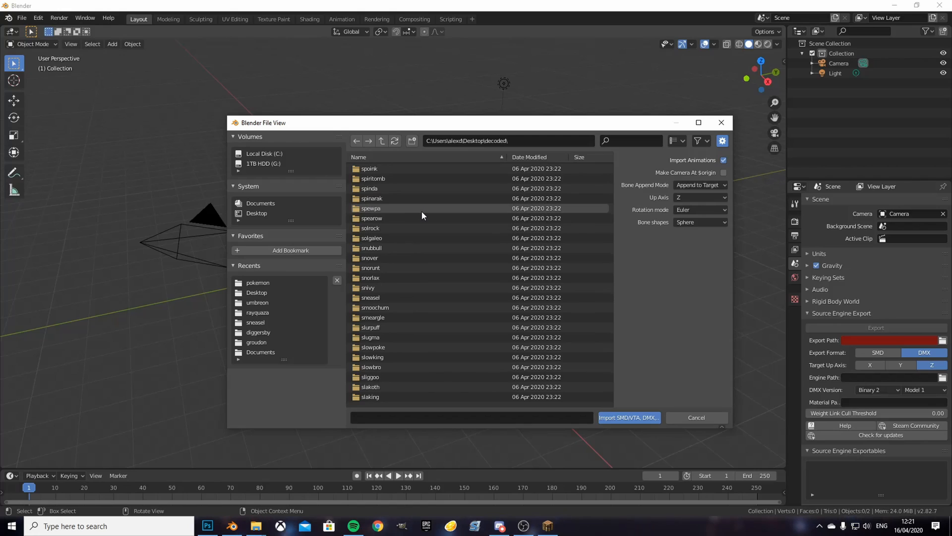
pyautogui.scroll(13, 421, 211)
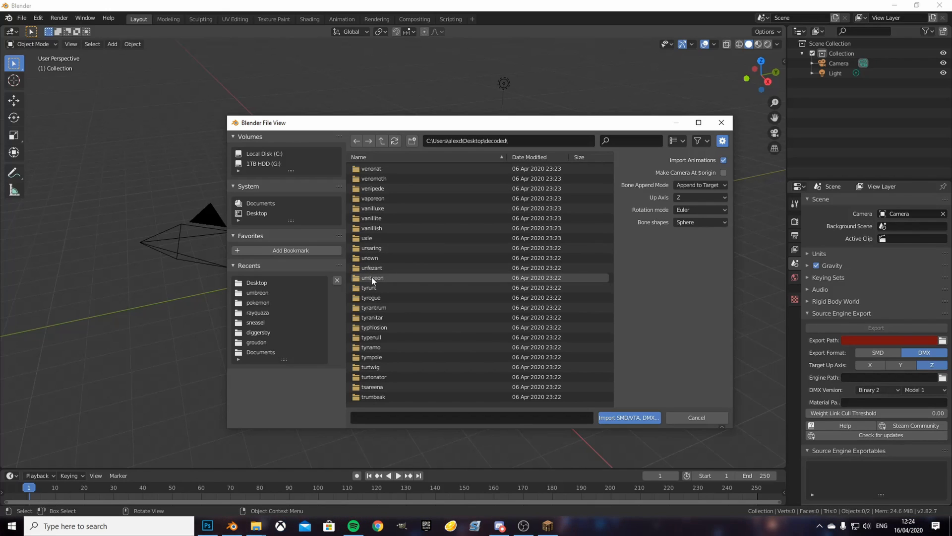
pyautogui.doubleClick(371, 277)
pyautogui.doubleClick(422, 174)
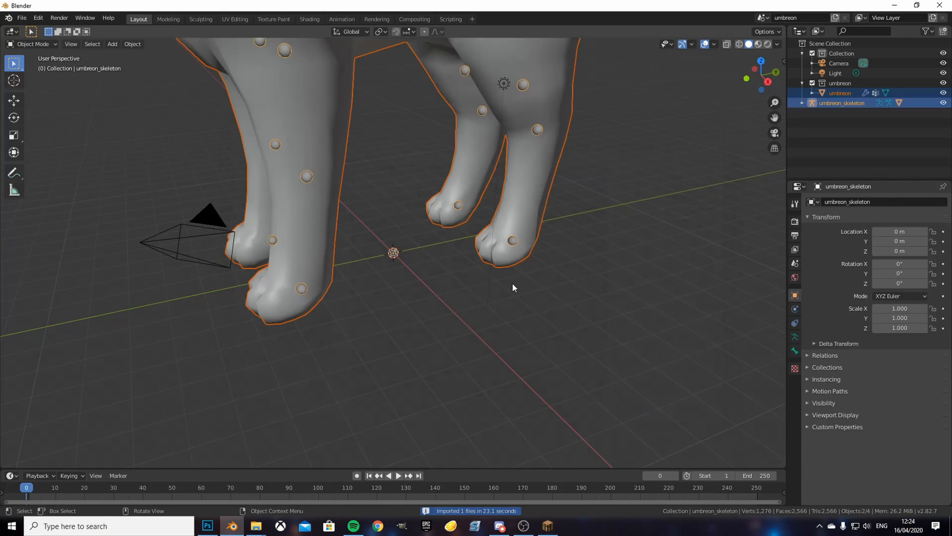
# Hide the umbreon_skeleton armature in the scene, keeping the umbreon mesh shown.
pyautogui.scroll(-5, 513, 284)
pyautogui.moveTo(347, 248); pyautogui.dragTo(514, 224)
pyautogui.click(942, 103)
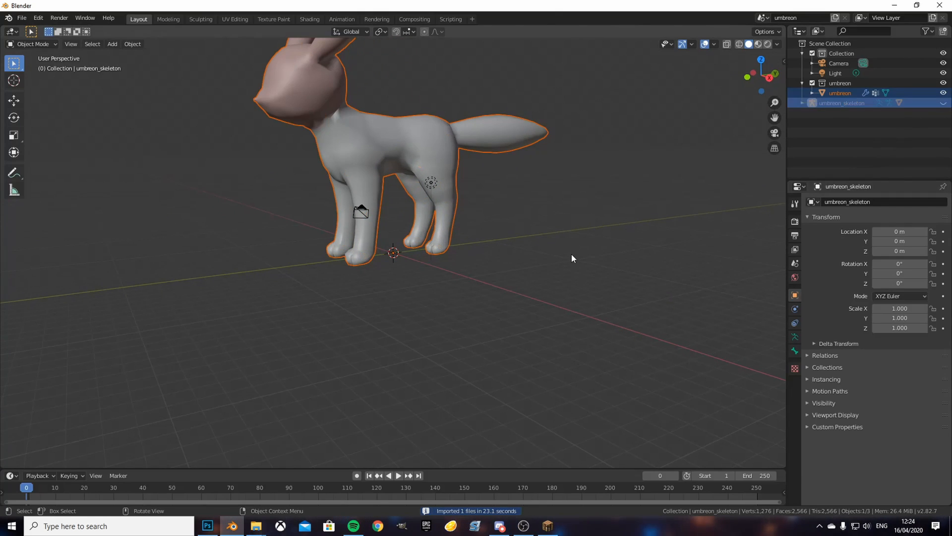
pyautogui.moveTo(570, 257); pyautogui.dragTo(918, 157)
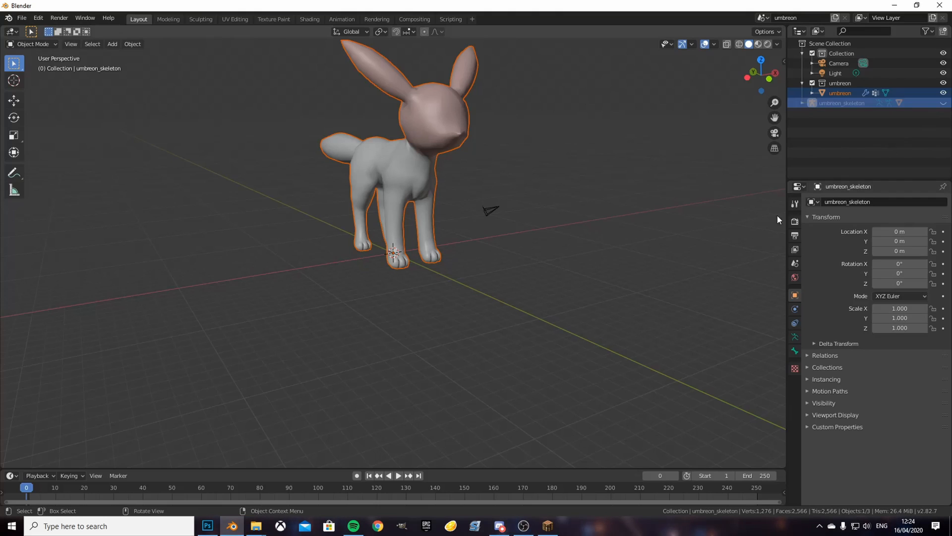
# Set the Base Color of the umbreon mesh's first material to an Image Texture using umbreon.png from the Desktop.
pyautogui.click(388, 175)
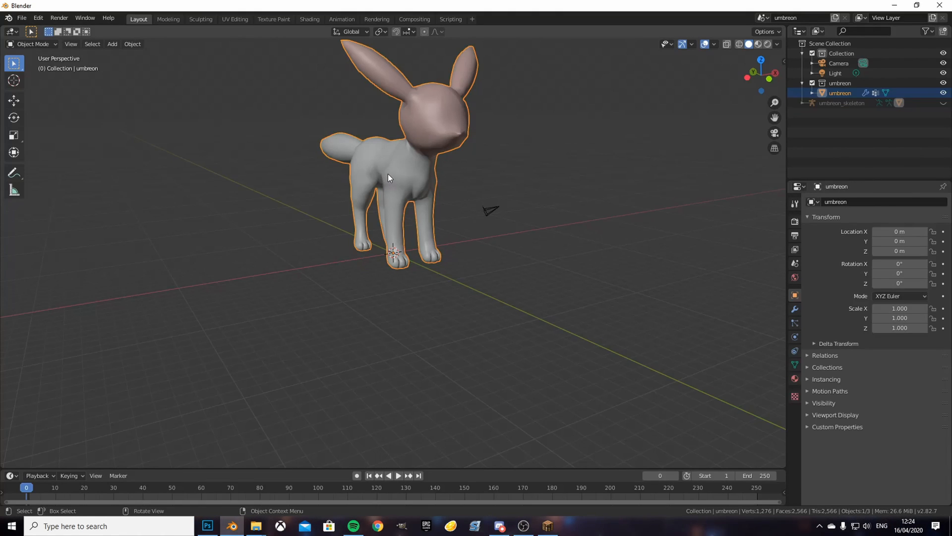
pyautogui.moveTo(388, 174); pyautogui.dragTo(418, 218)
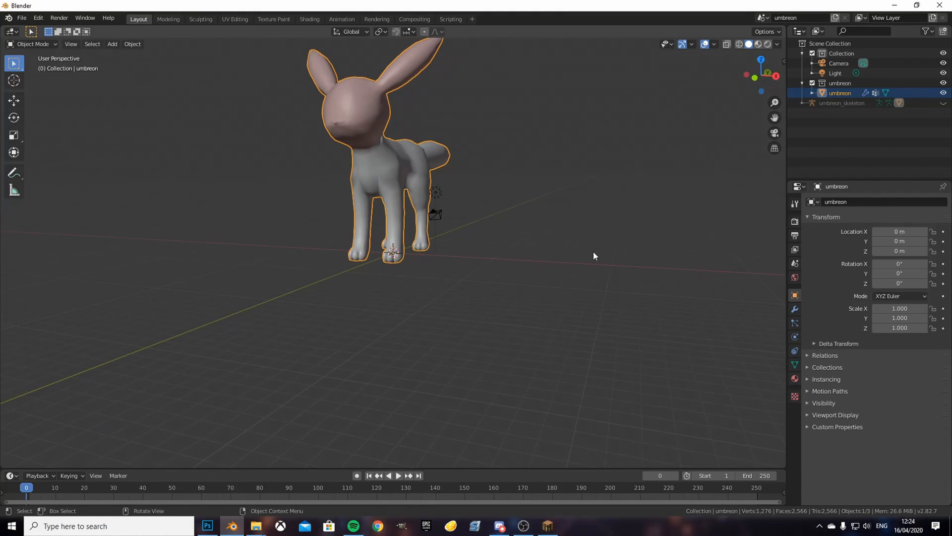
pyautogui.click(795, 380)
pyautogui.click(942, 364)
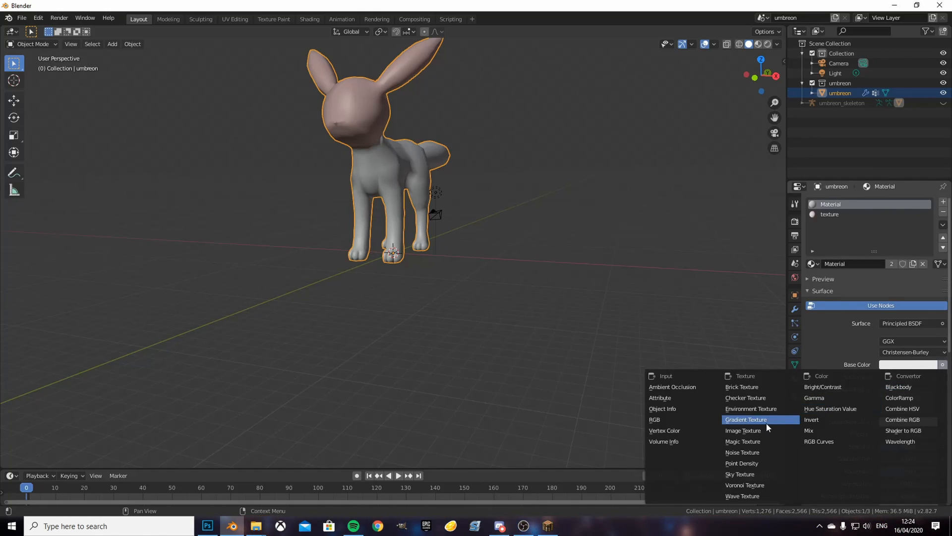
pyautogui.click(764, 431)
pyautogui.click(935, 377)
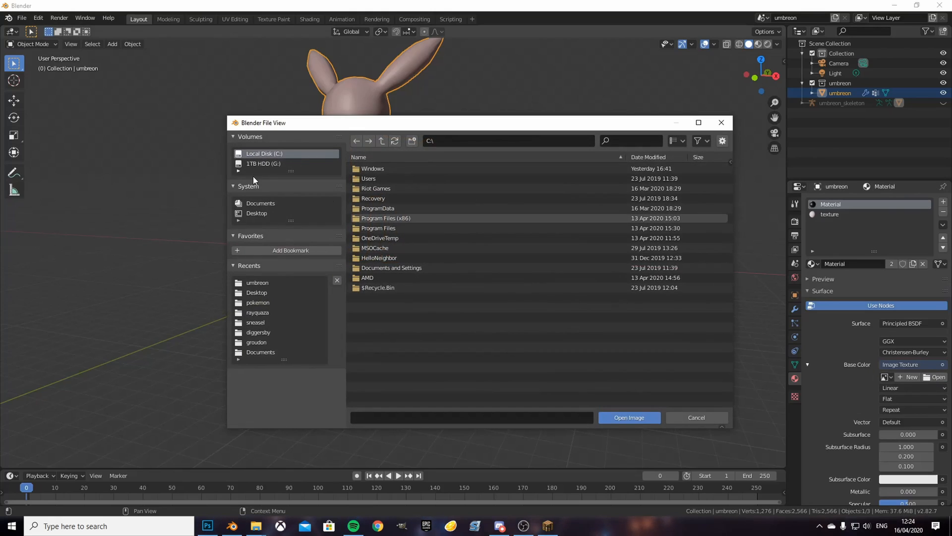
pyautogui.click(282, 214)
pyautogui.click(377, 256)
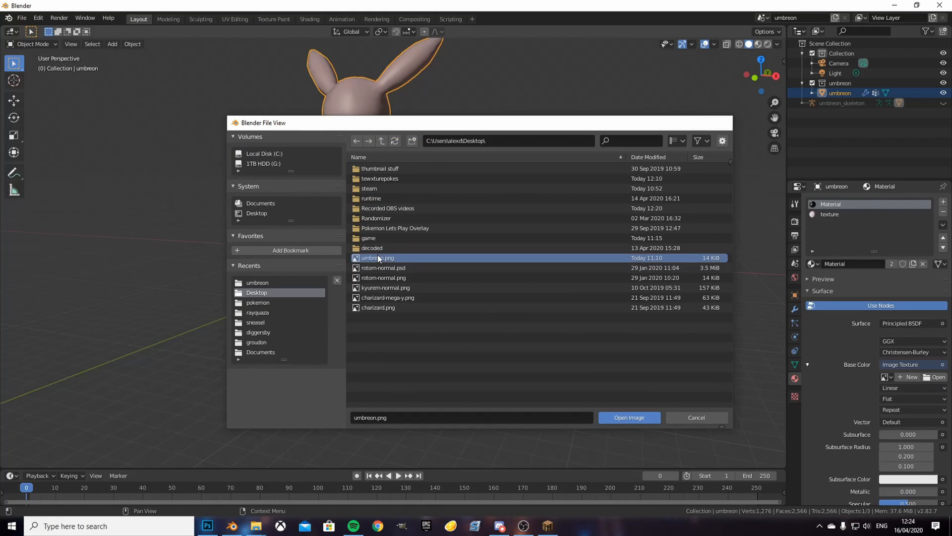
pyautogui.doubleClick(376, 256)
# Switch to the Texture Paint workspace and examine the textured Umbreon model from several angles and distances.
pyautogui.moveTo(435, 254); pyautogui.dragTo(358, 221)
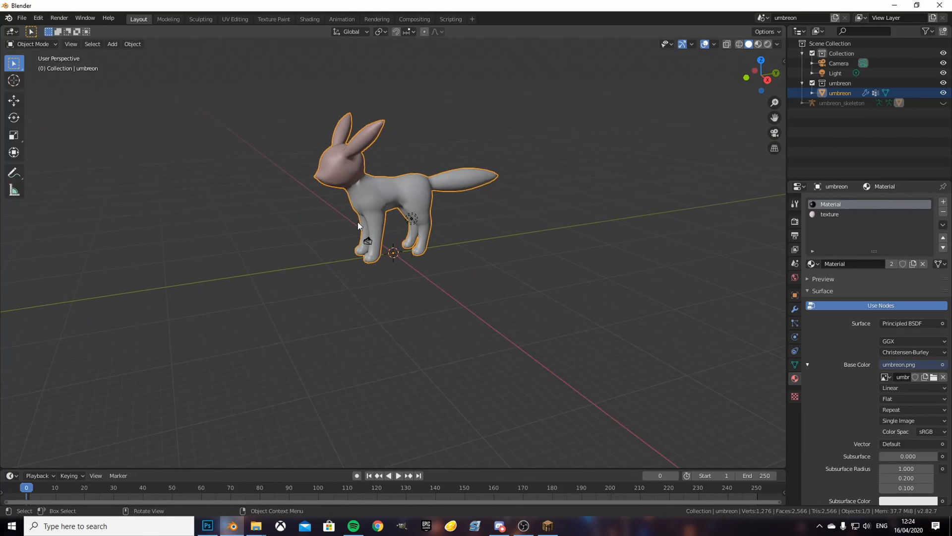
pyautogui.click(267, 21)
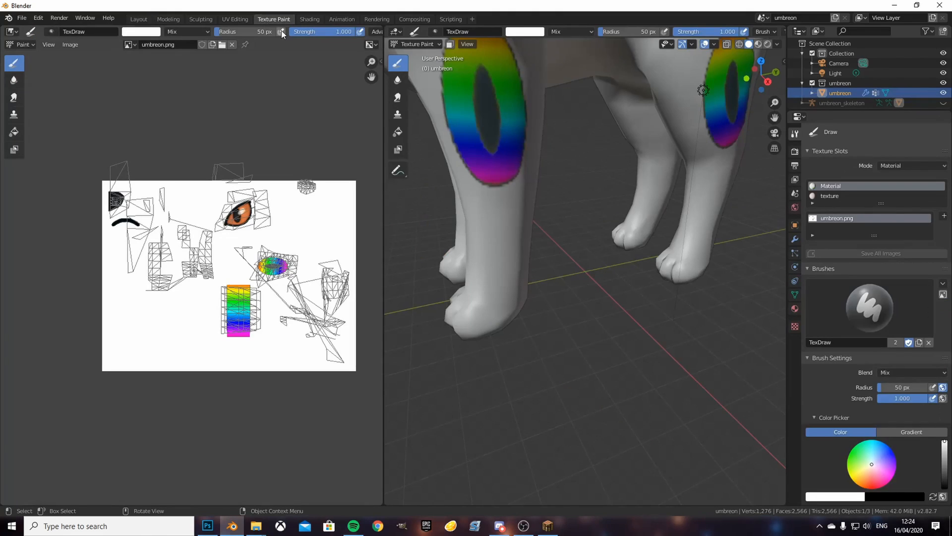
pyautogui.scroll(-5, 537, 229)
pyautogui.moveTo(547, 236)
pyautogui.mouseDown()
pyautogui.moveTo(584, 249)
pyautogui.moveTo(725, 213)
pyautogui.moveTo(532, 280)
pyautogui.moveTo(493, 235)
pyautogui.moveTo(602, 198)
pyautogui.moveTo(649, 231)
pyautogui.moveTo(555, 236)
pyautogui.moveTo(588, 225)
pyautogui.moveTo(624, 243)
pyautogui.moveTo(745, 240)
pyautogui.moveTo(549, 213)
pyautogui.moveTo(617, 263)
pyautogui.moveTo(688, 241)
pyautogui.moveTo(567, 234)
pyautogui.moveTo(514, 162)
pyautogui.mouseUp()
pyautogui.scroll(5, 549, 213)
pyautogui.scroll(-4, 565, 228)
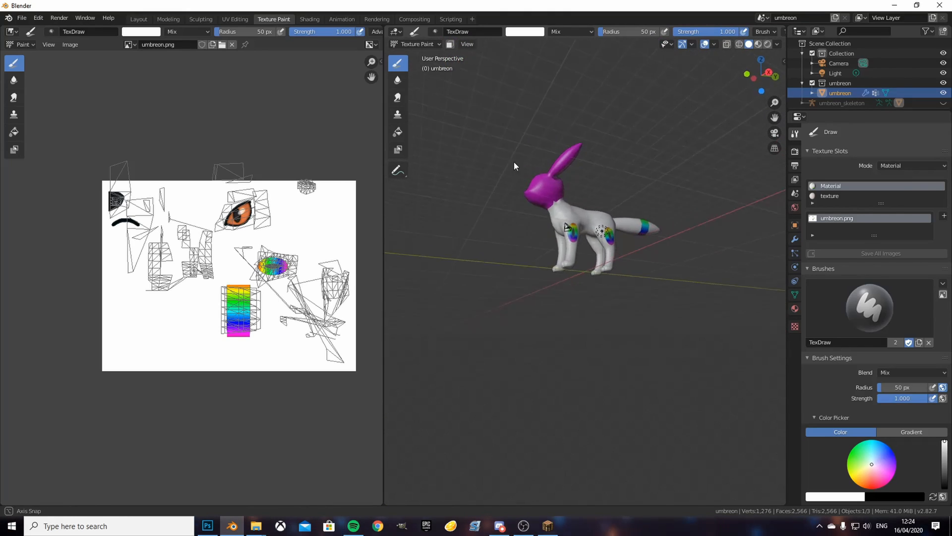
pyautogui.moveTo(462, 129); pyautogui.dragTo(704, 314)
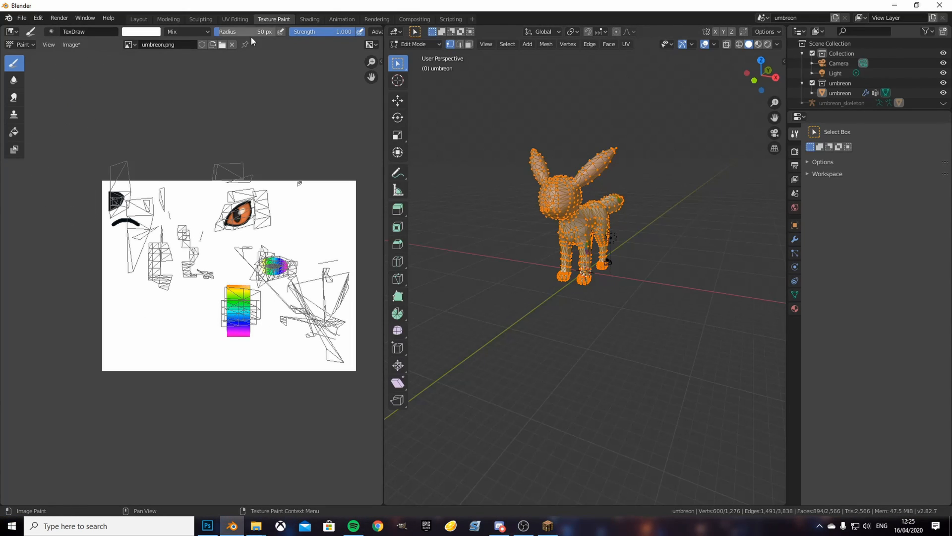
# Set the brush color to purple, paint test patches on two blank areas of umbreon.png, and check the model in Object Mode.
pyautogui.click(146, 35)
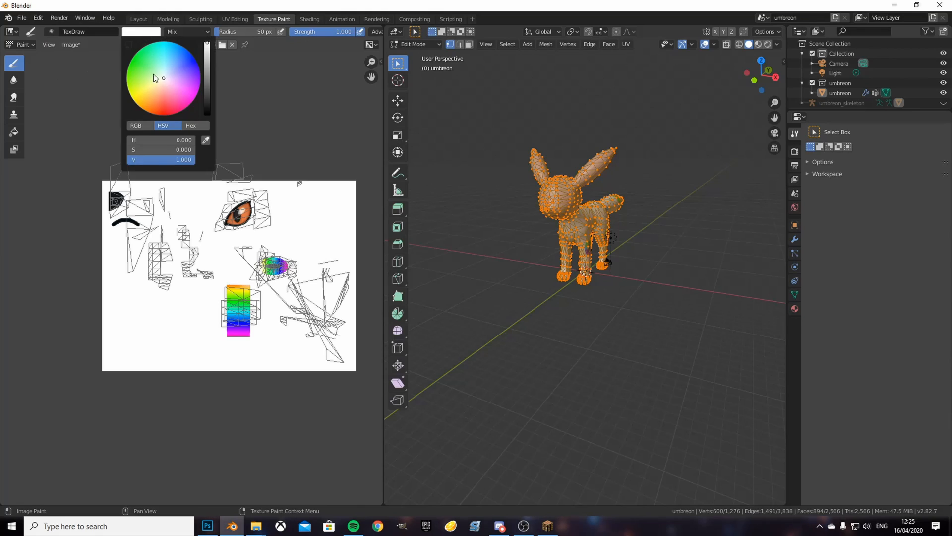
pyautogui.moveTo(155, 74); pyautogui.dragTo(197, 78)
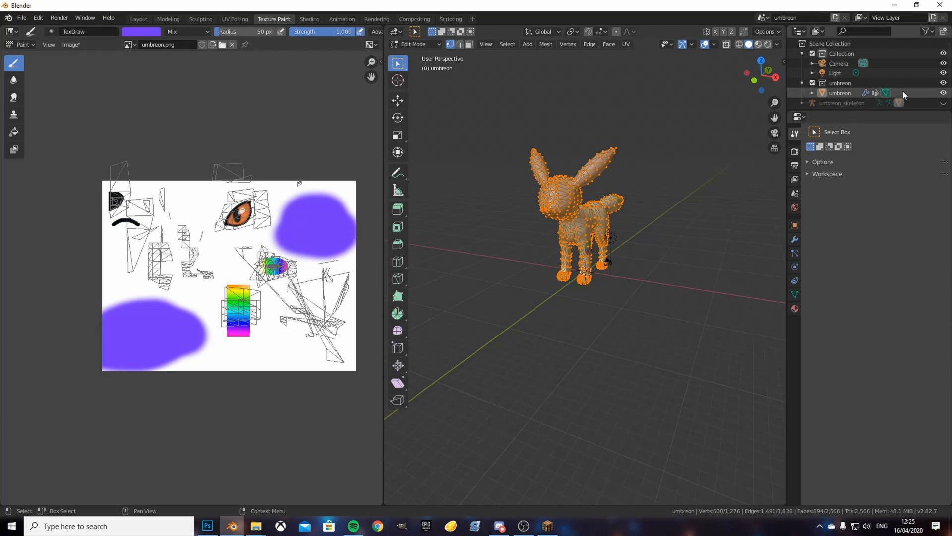
pyautogui.click(888, 93)
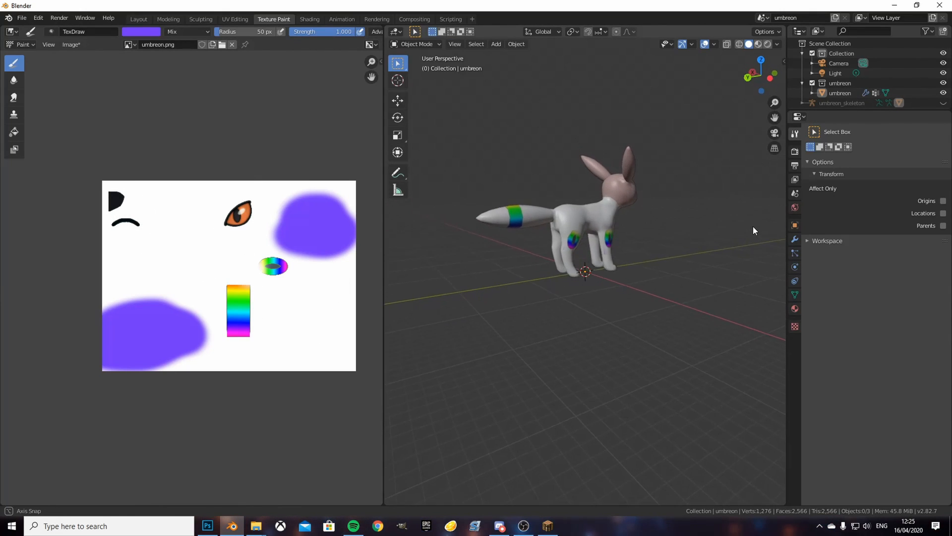
pyautogui.moveTo(712, 258); pyautogui.dragTo(664, 254)
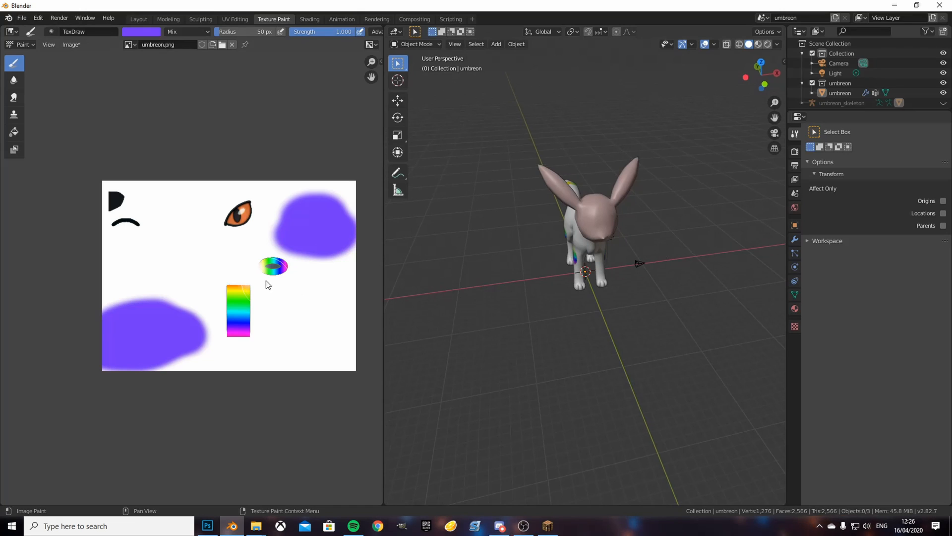
pyautogui.moveTo(480, 247)
pyautogui.mouseDown()
pyautogui.moveTo(621, 237)
pyautogui.moveTo(471, 246)
pyautogui.mouseUp()
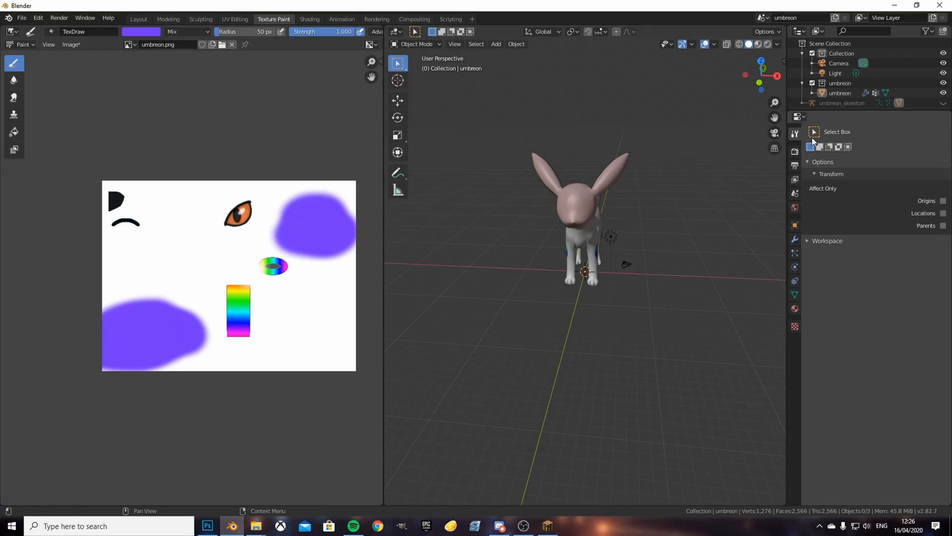
# In Edit Mode, paint a purple dab on the gridded UV island below the mouth and check it on the model's back.
pyautogui.press('Tab')
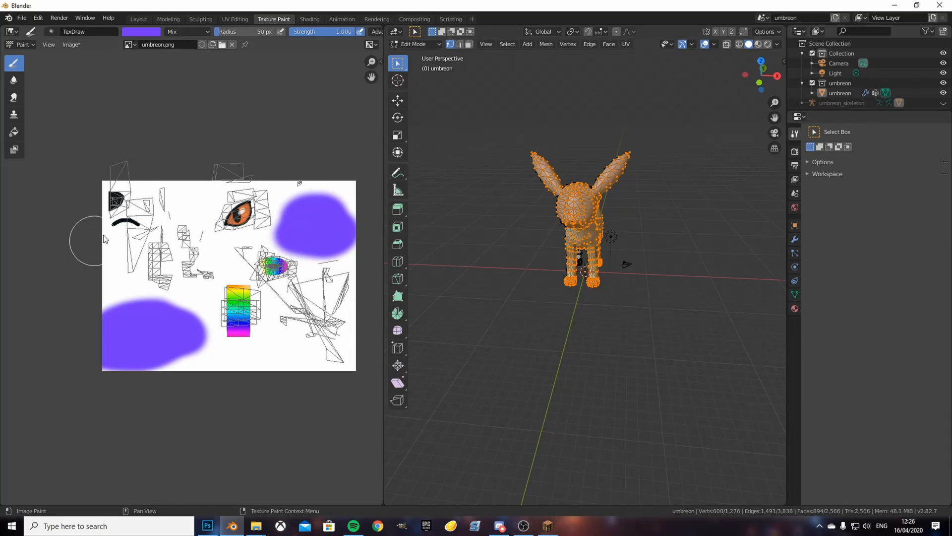
pyautogui.click(160, 266)
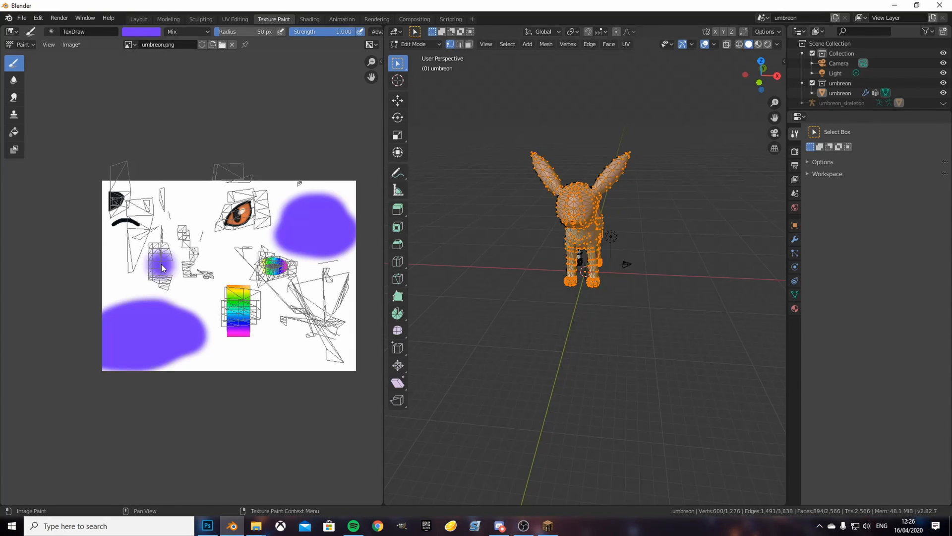
pyautogui.moveTo(476, 276)
pyautogui.mouseDown()
pyautogui.moveTo(631, 263)
pyautogui.moveTo(614, 257)
pyautogui.moveTo(604, 295)
pyautogui.mouseUp()
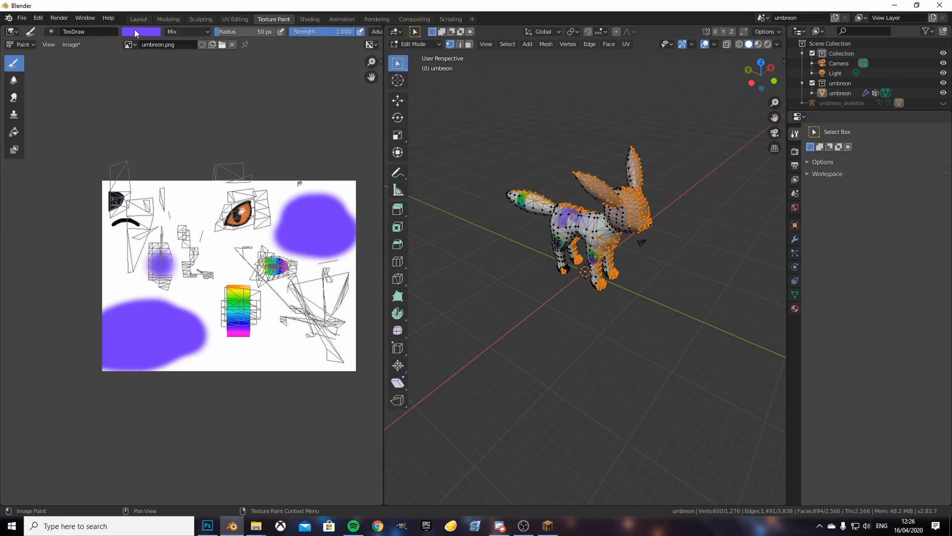
pyautogui.press('Tab')
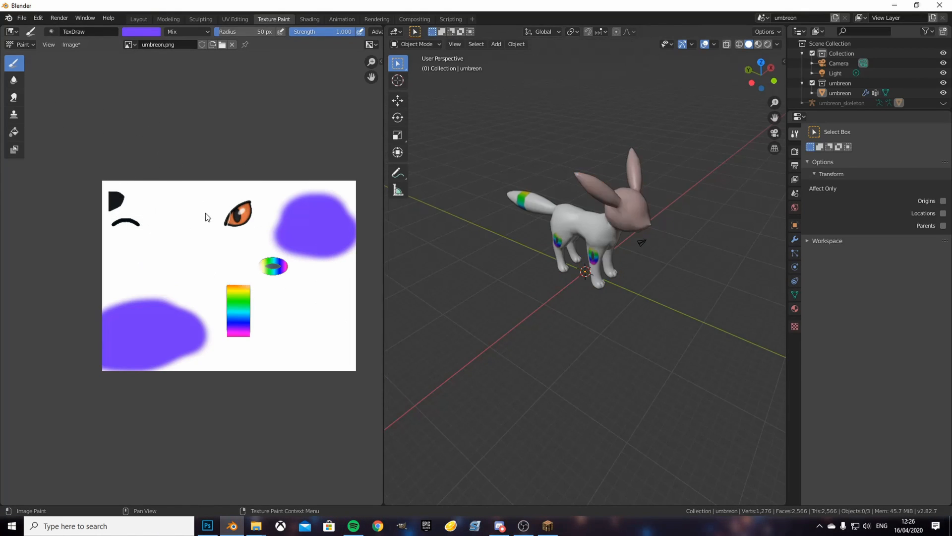
# Paint purple over part of the rainbow ring in umbreon.png and inspect the leg markings on the model.
pyautogui.moveTo(500, 264); pyautogui.dragTo(602, 244)
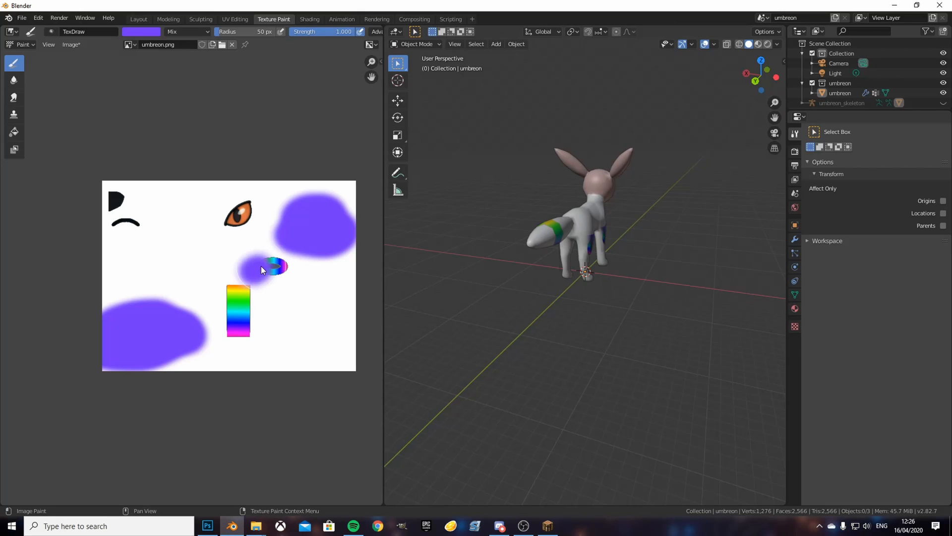
pyautogui.moveTo(261, 266); pyautogui.dragTo(273, 265)
pyautogui.moveTo(556, 283); pyautogui.dragTo(431, 284)
pyautogui.scroll(4, 608, 238)
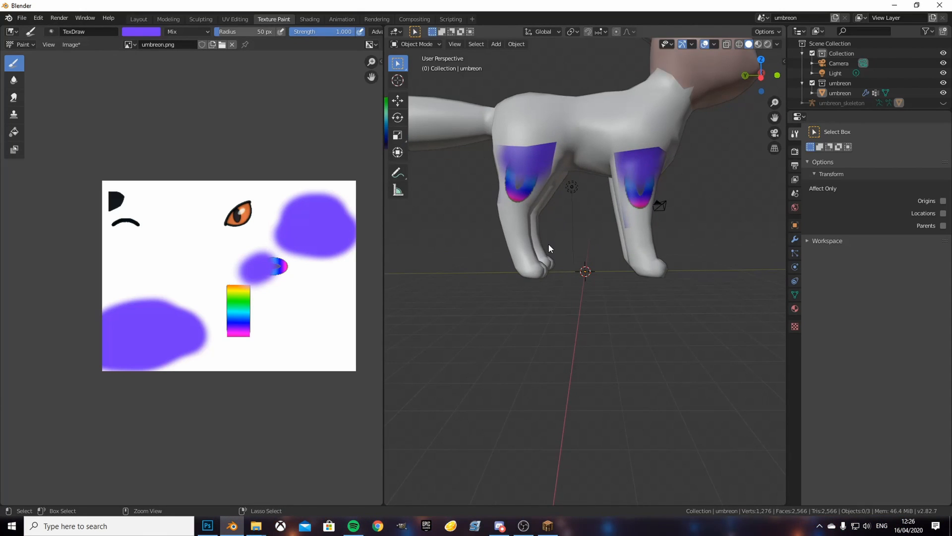
# Undo all the purple test strokes and the brush color change.
pyautogui.hotkey('ctrl', 'z')
pyautogui.scroll(-4, 570, 254)
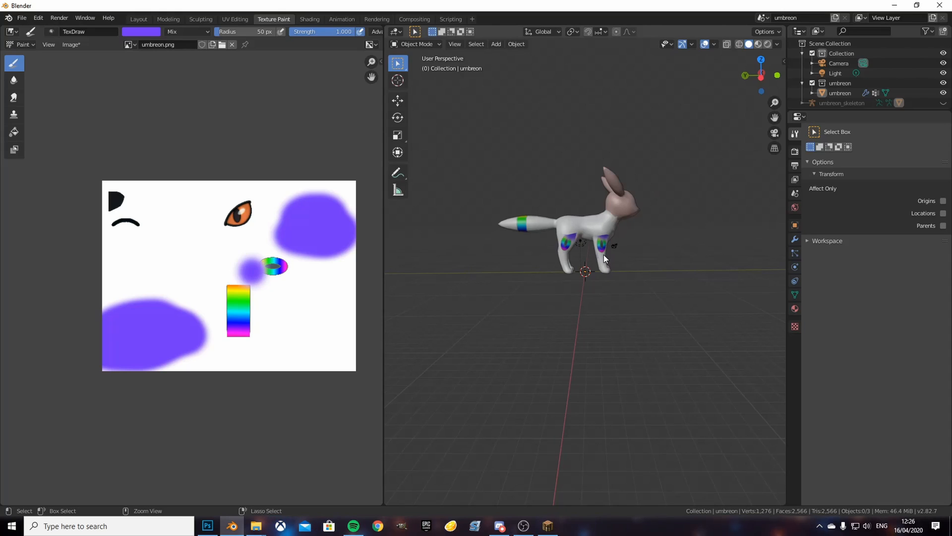
pyautogui.hotkey('ctrl', 'z')
pyautogui.scroll(-1, 603, 254)
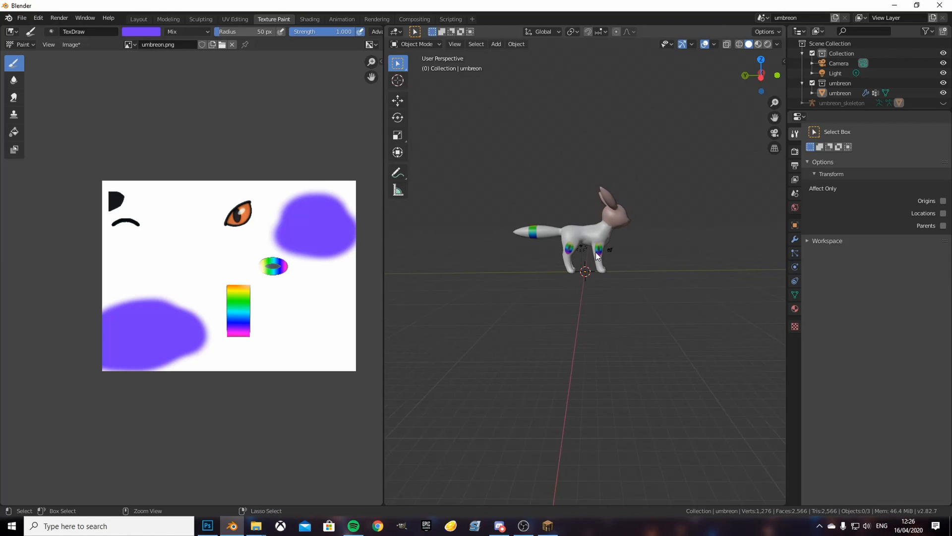
pyautogui.hotkey('ctrl', 'z')
pyautogui.hotkey('ctrl', 'z')
pyautogui.hotkey('ctrl', 'z')
pyautogui.hotkey('ctrl', 'z')
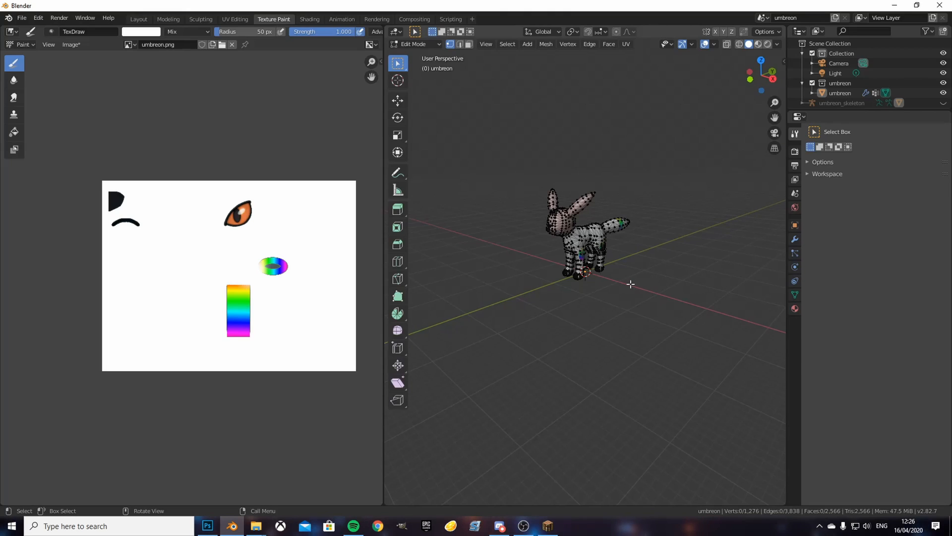
# Return the umbreon mesh to Object Mode and view the textured model.
pyautogui.click(586, 244)
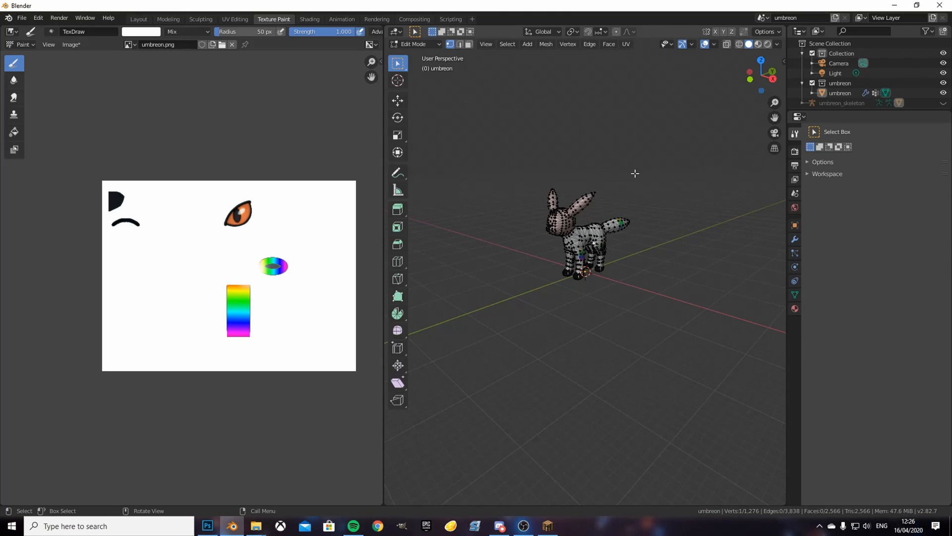
pyautogui.click(886, 93)
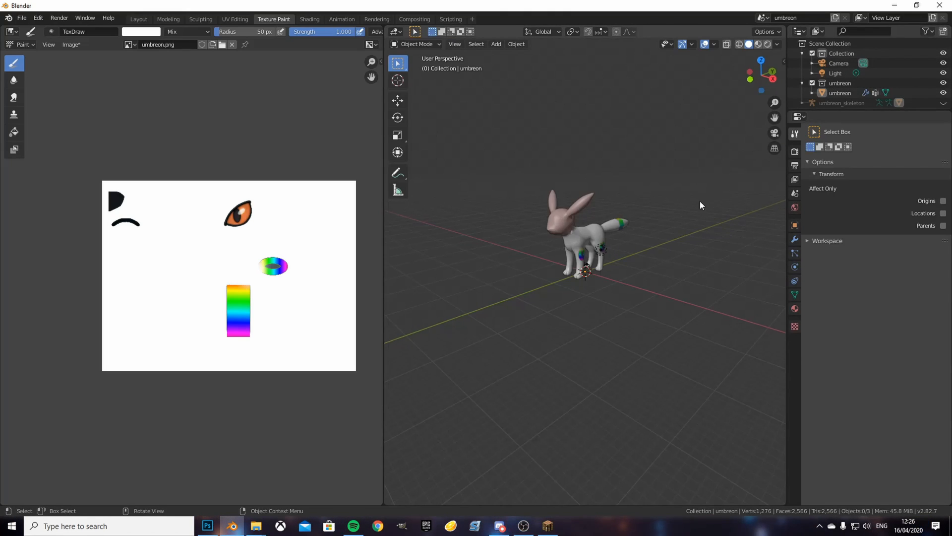
pyautogui.moveTo(638, 255)
pyautogui.mouseDown()
pyautogui.moveTo(457, 229)
pyautogui.moveTo(637, 218)
pyautogui.moveTo(646, 257)
pyautogui.mouseUp()
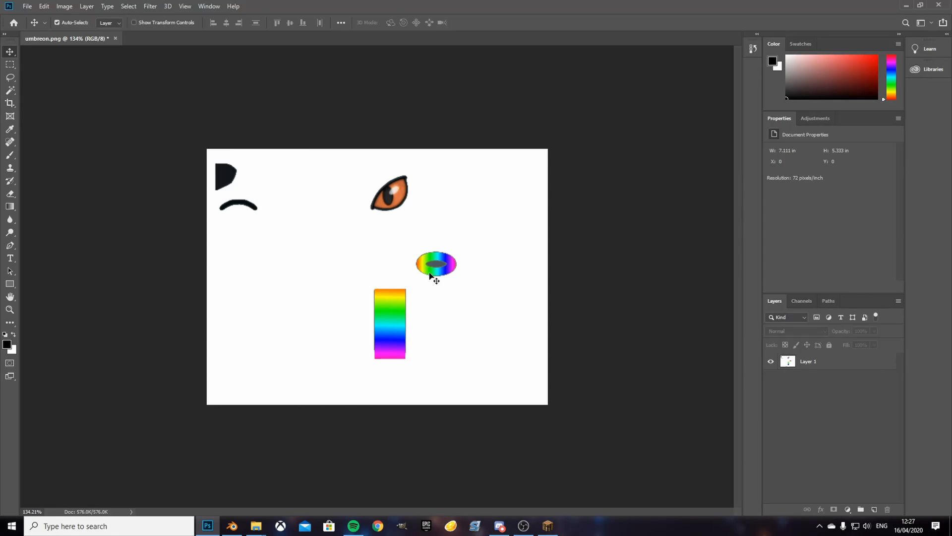
# In Photoshop, select the orange iris on Layer 1 with the Magic Wand and copy it to a new layer.
pyautogui.click(14, 91)
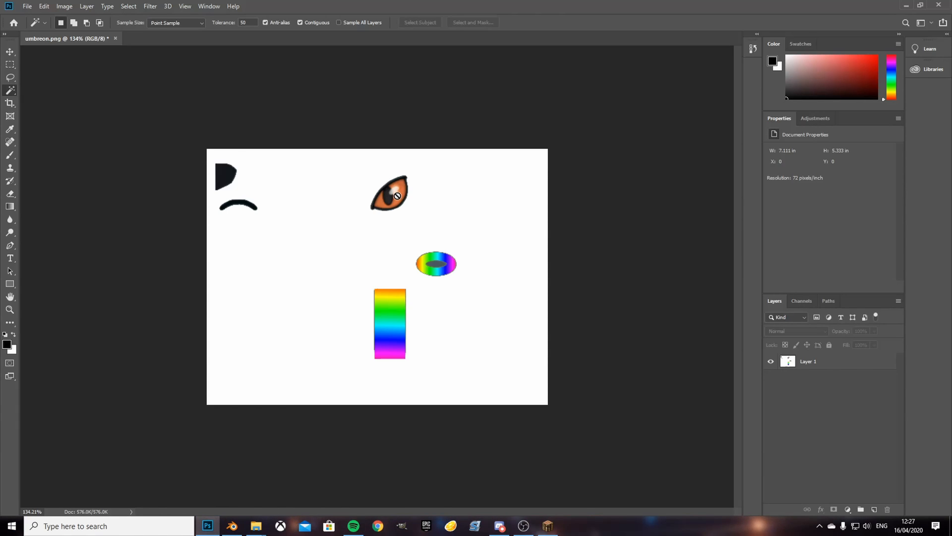
pyautogui.click(833, 368)
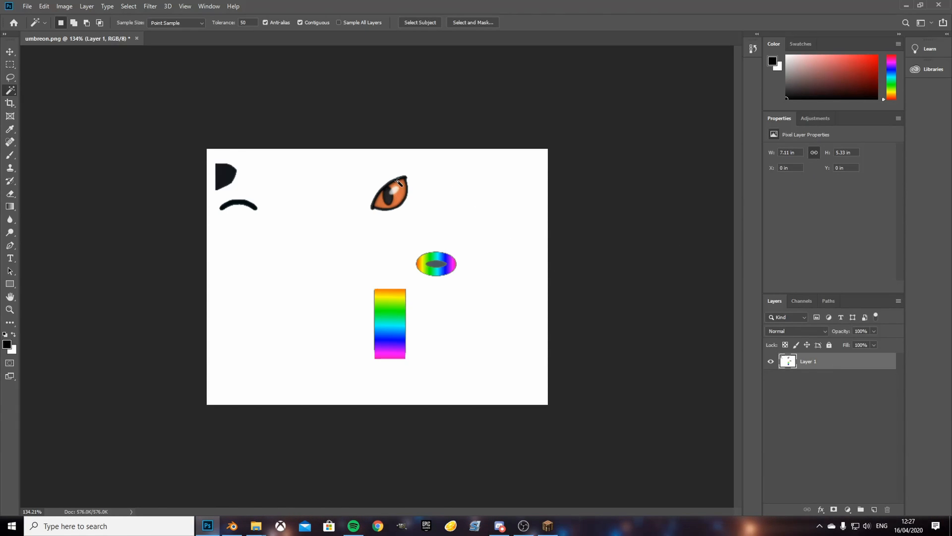
pyautogui.click(404, 190)
pyautogui.rightClick(403, 190)
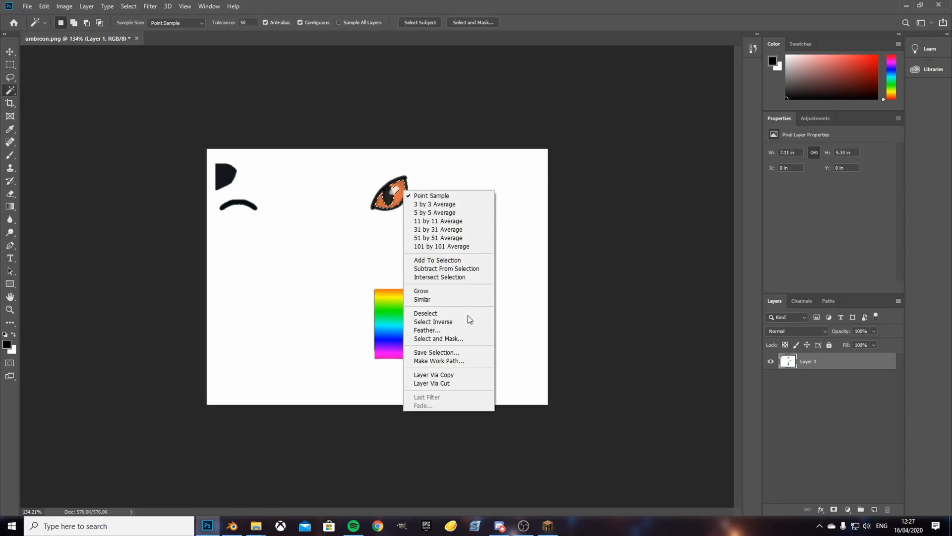
pyautogui.click(457, 374)
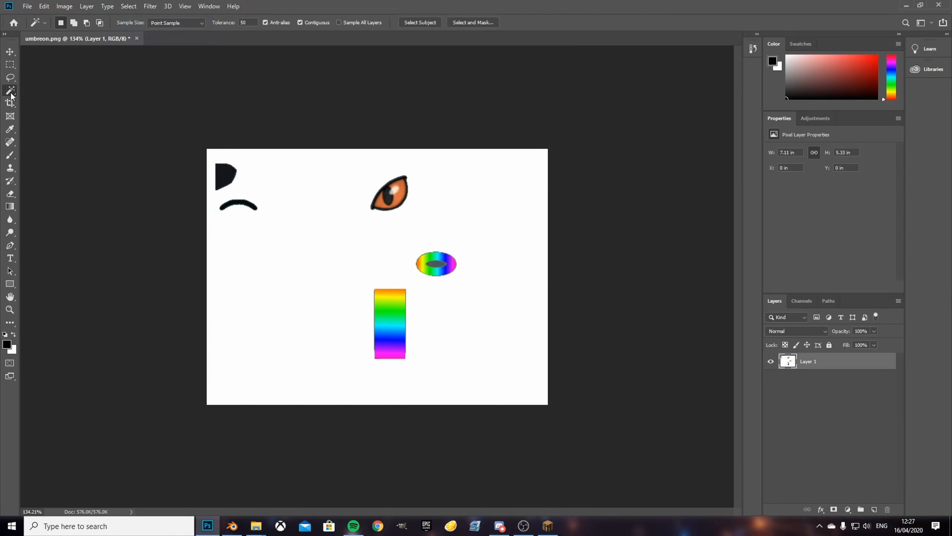
pyautogui.rightClick(400, 198)
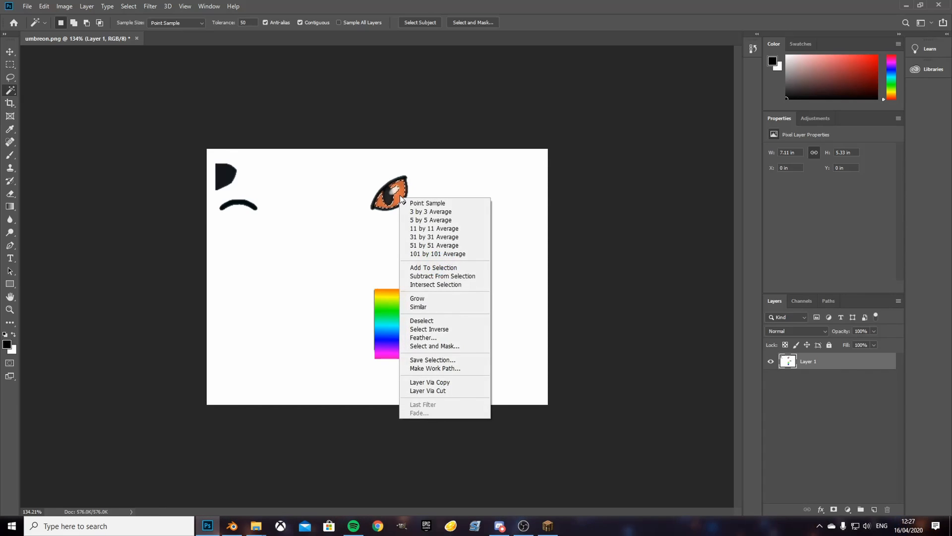
pyautogui.click(446, 383)
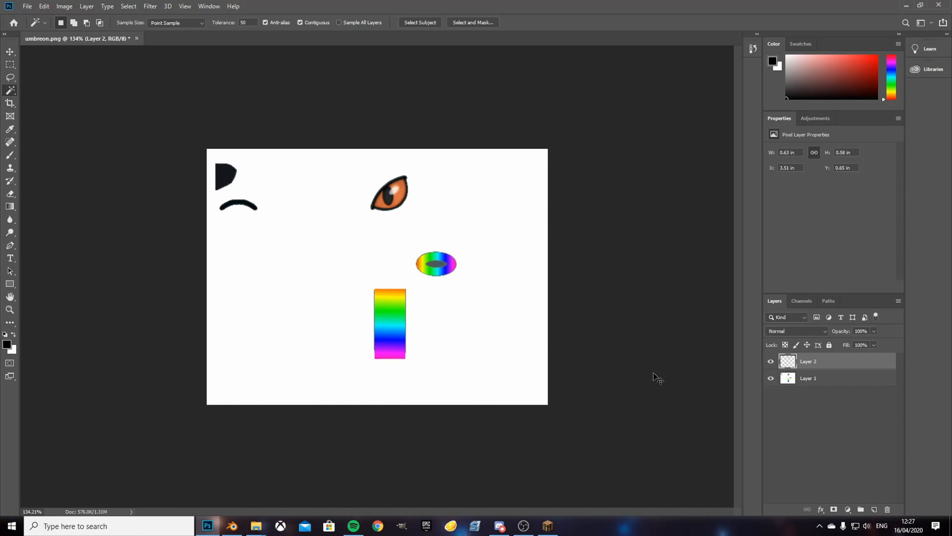
# Apply a linear rainbow Gradient Overlay at a 90° angle and 100% opacity to the copied iris layer.
pyautogui.doubleClick(796, 368)
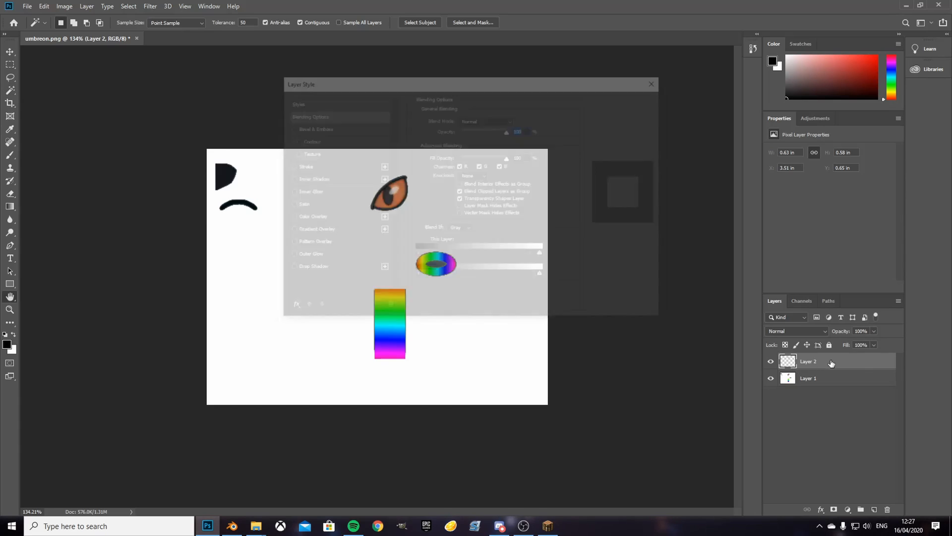
pyautogui.click(309, 231)
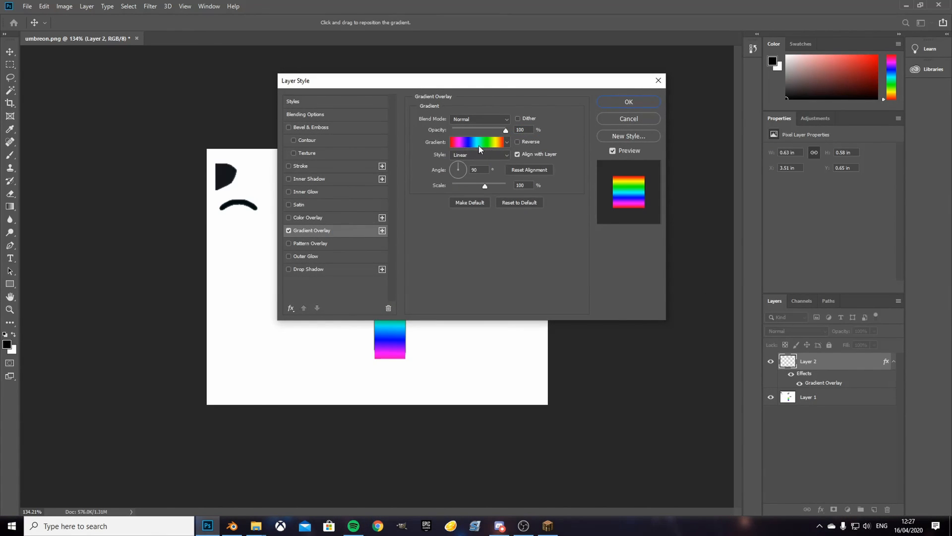
pyautogui.click(636, 102)
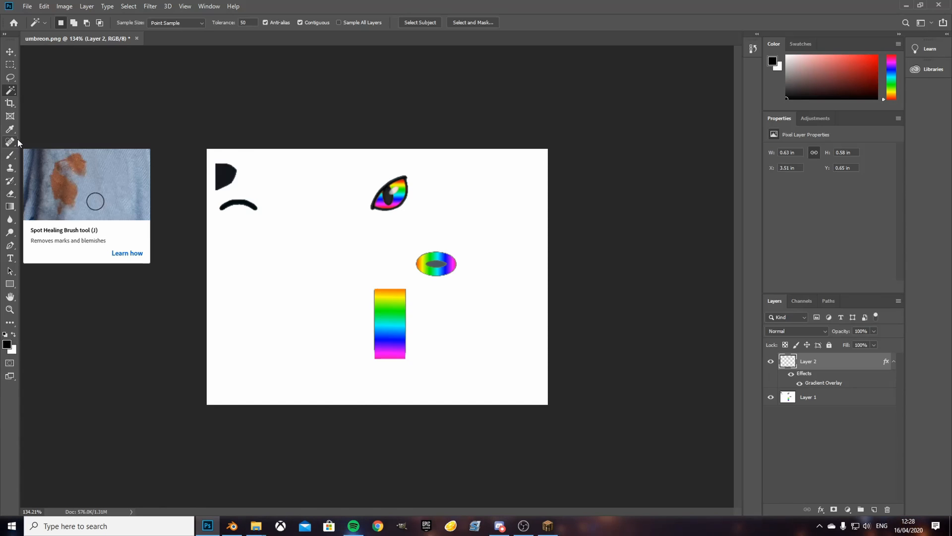
# Try the Quick Selection tool on the rainbow rectangle and return to the Magic Wand tool.
pyautogui.rightClick(10, 90)
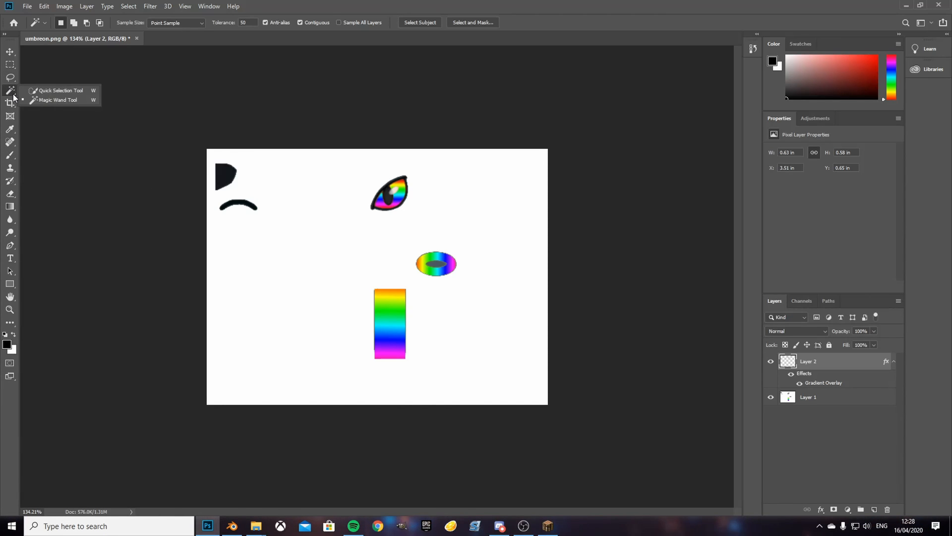
pyautogui.click(49, 95)
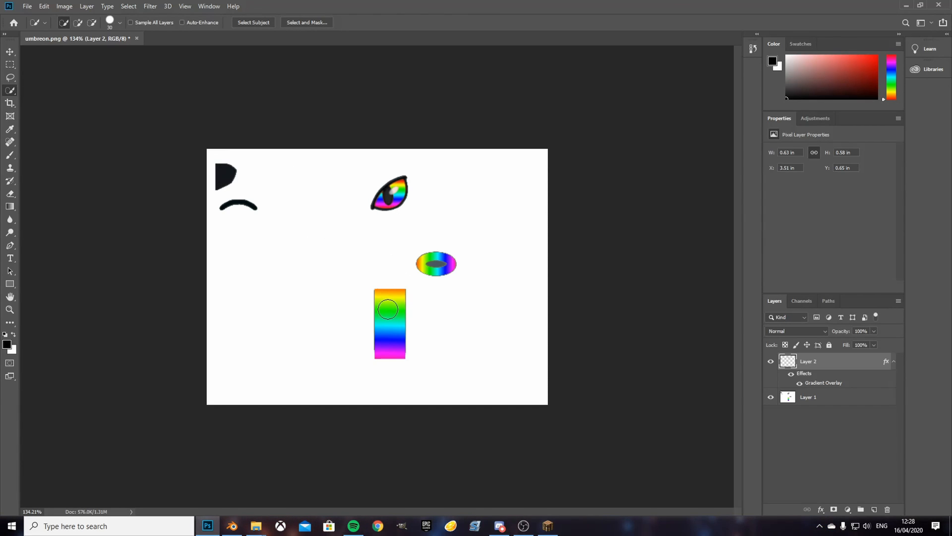
pyautogui.moveTo(380, 336); pyautogui.dragTo(388, 284)
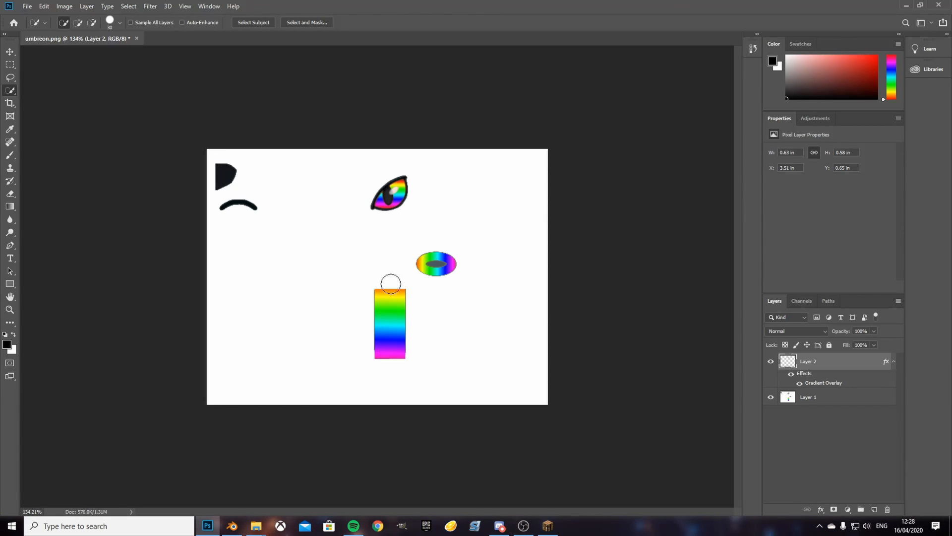
pyautogui.rightClick(12, 93)
pyautogui.click(47, 101)
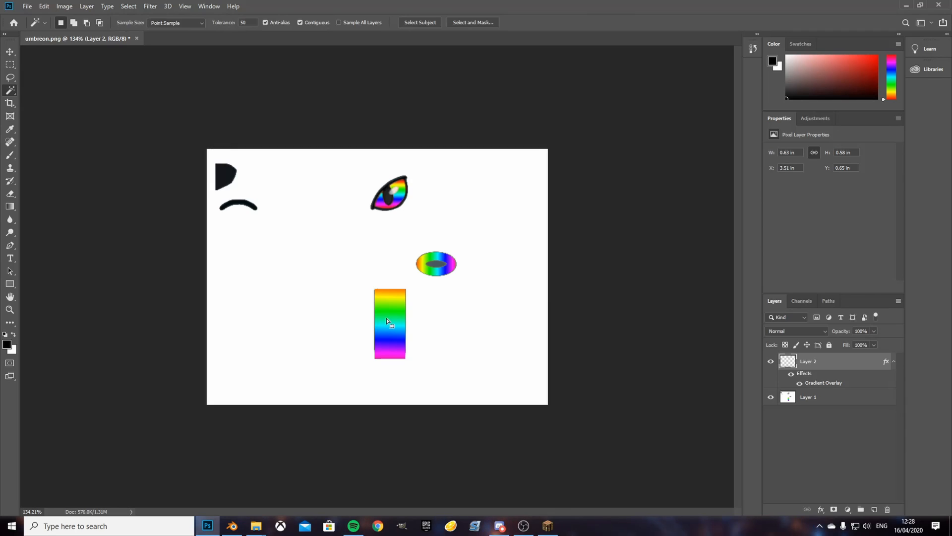
# Try to select the rainbow rectangle on Layer 1 with the Magic Wand, sampling several of its color bands.
pyautogui.click(386, 318)
pyautogui.click(788, 396)
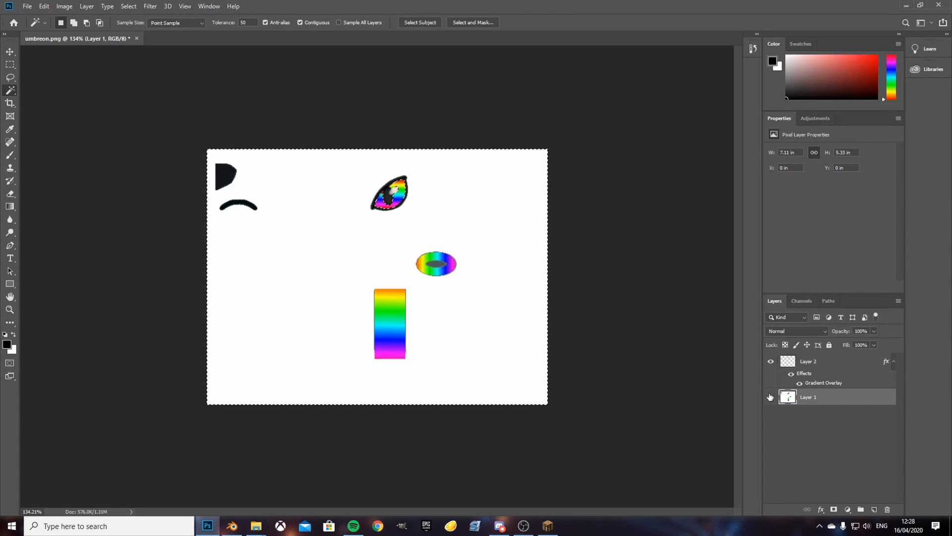
pyautogui.click(395, 331)
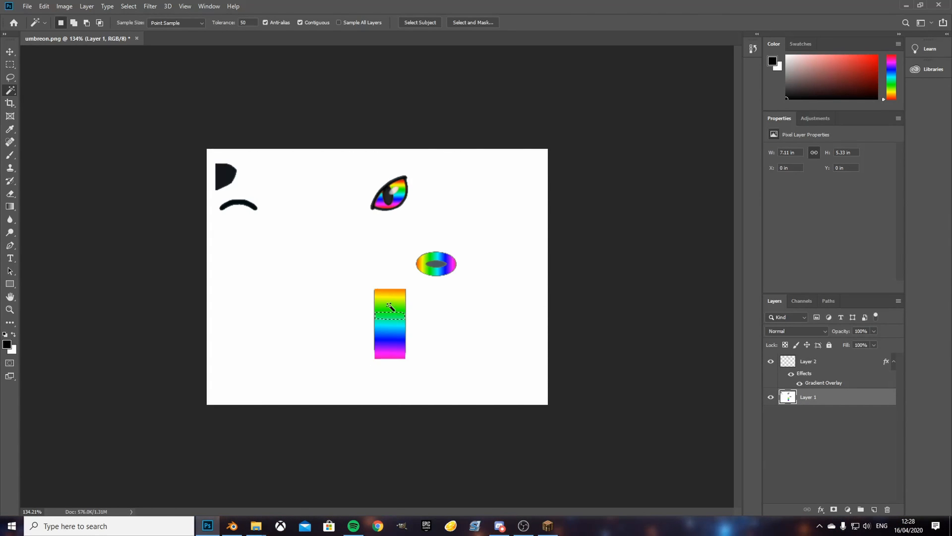
pyautogui.moveTo(389, 297); pyautogui.dragTo(392, 353)
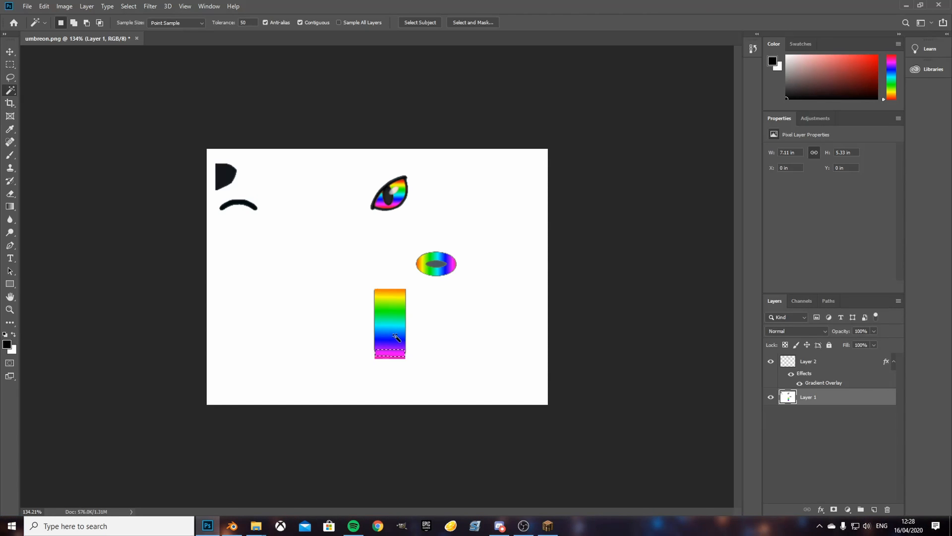
pyautogui.click(341, 310)
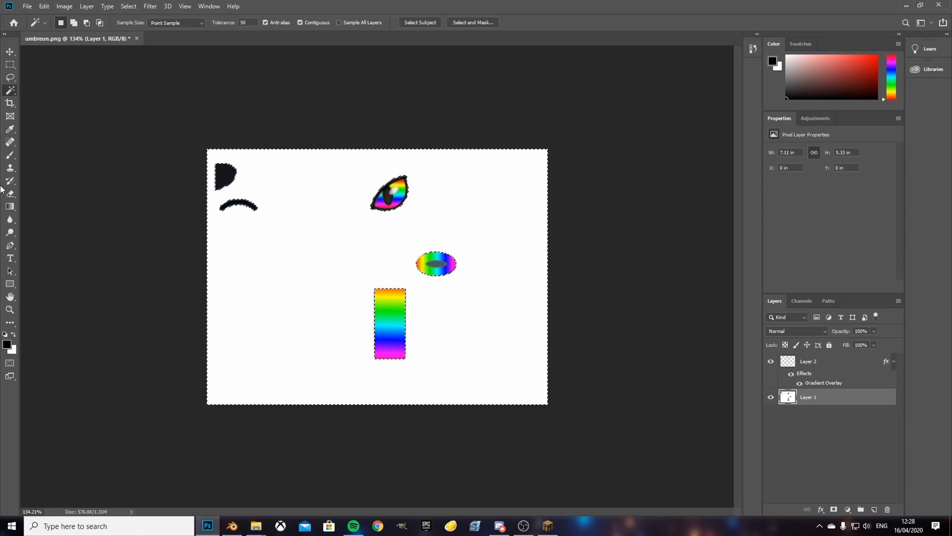
# Clear the selection, select the rainbow rectangle on Layer 1 with the Quick Selection tool and copy it to a new layer.
pyautogui.rightClick(10, 90)
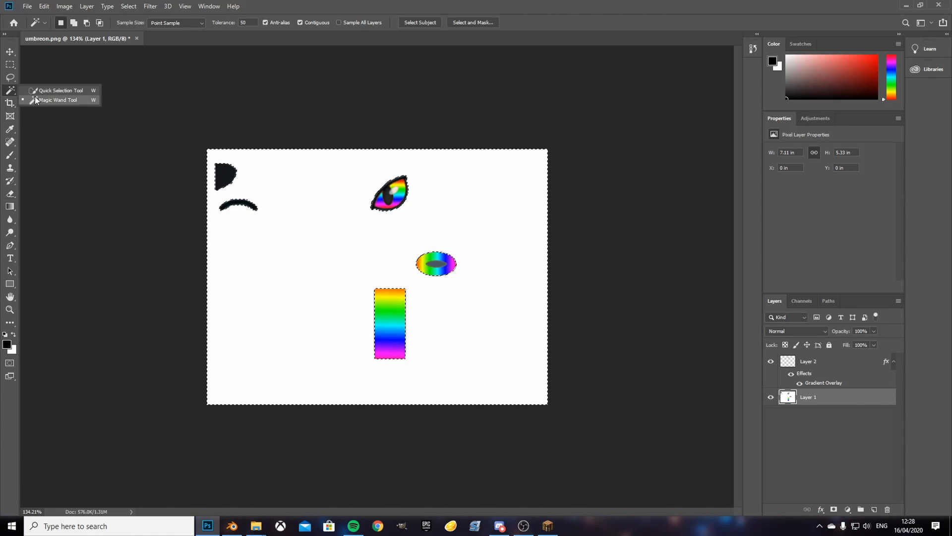
pyautogui.click(39, 95)
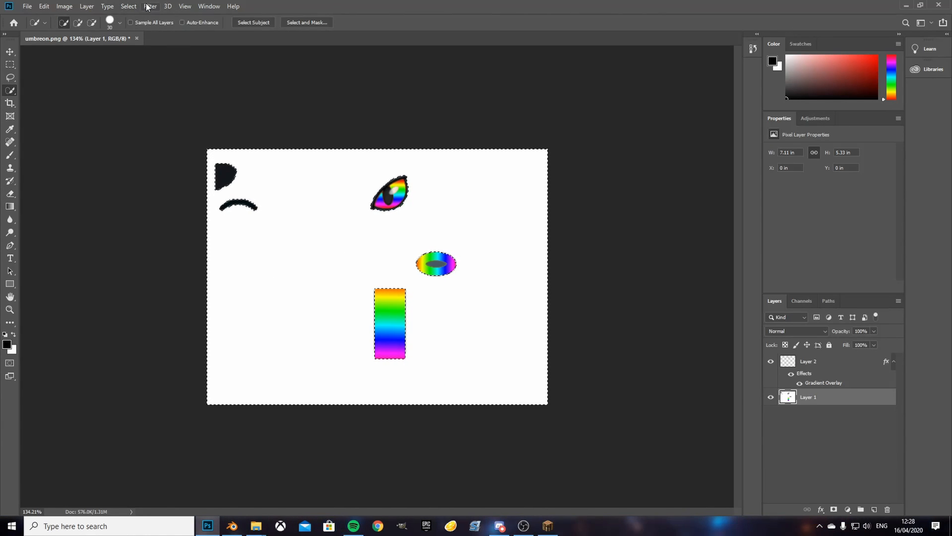
pyautogui.click(128, 6)
pyautogui.click(138, 26)
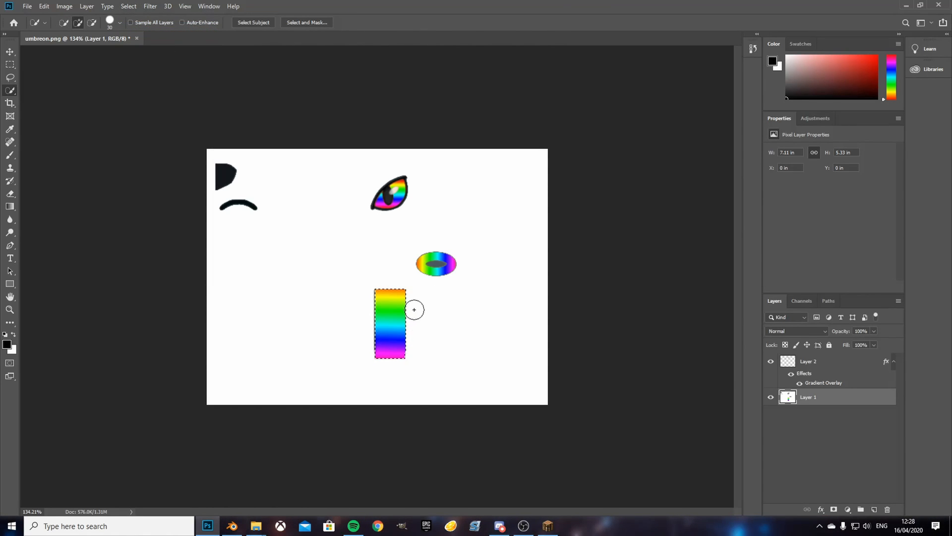
pyautogui.rightClick(388, 312)
pyautogui.click(420, 379)
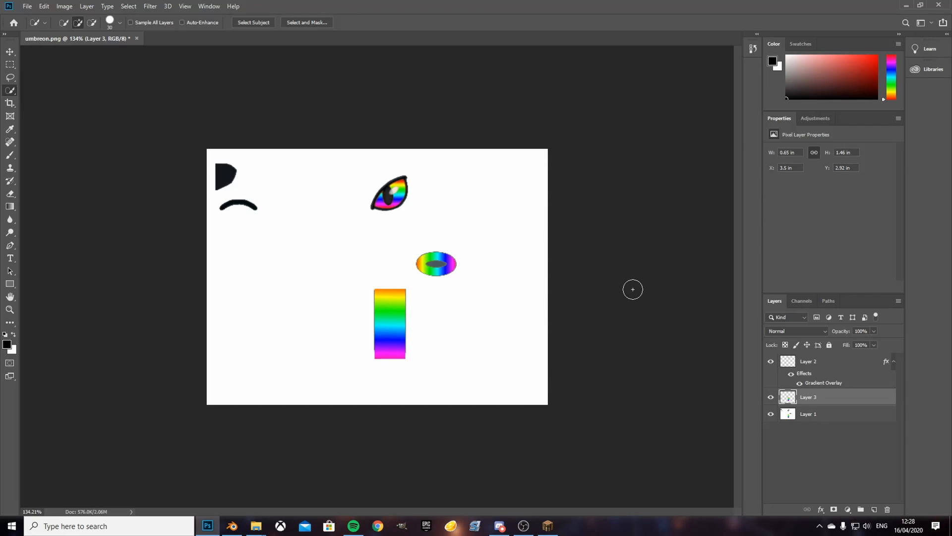
# Place the pink petal image 12.jpg from the Pictures folder into umbreon.png and move it to X 0.27 in, Y 1.12 in.
pyautogui.click(232, 526)
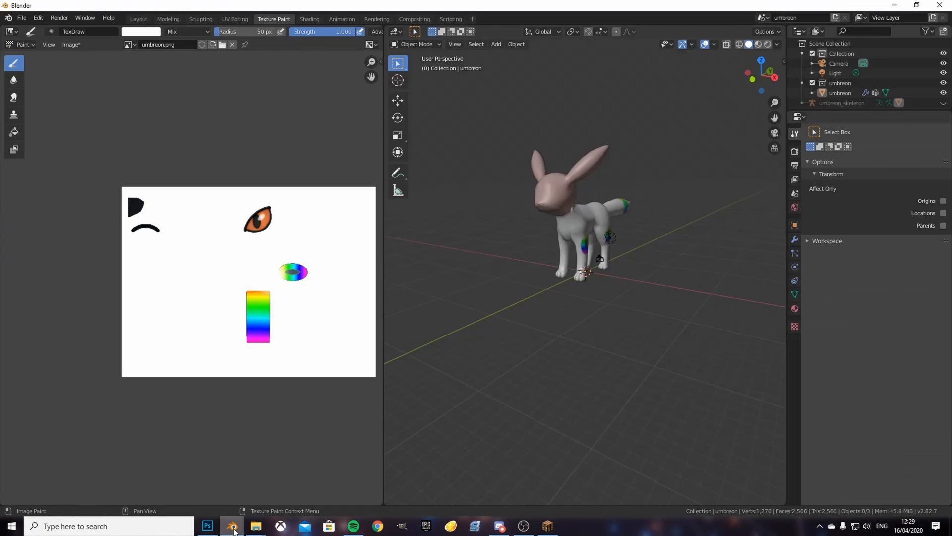
pyautogui.moveTo(256, 525)
pyautogui.click(295, 484)
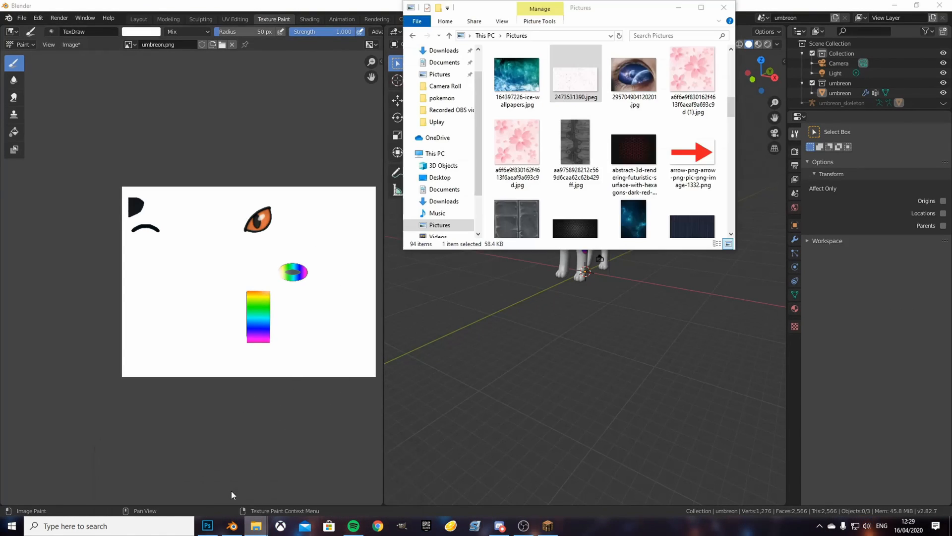
pyautogui.scroll(10, 576, 87)
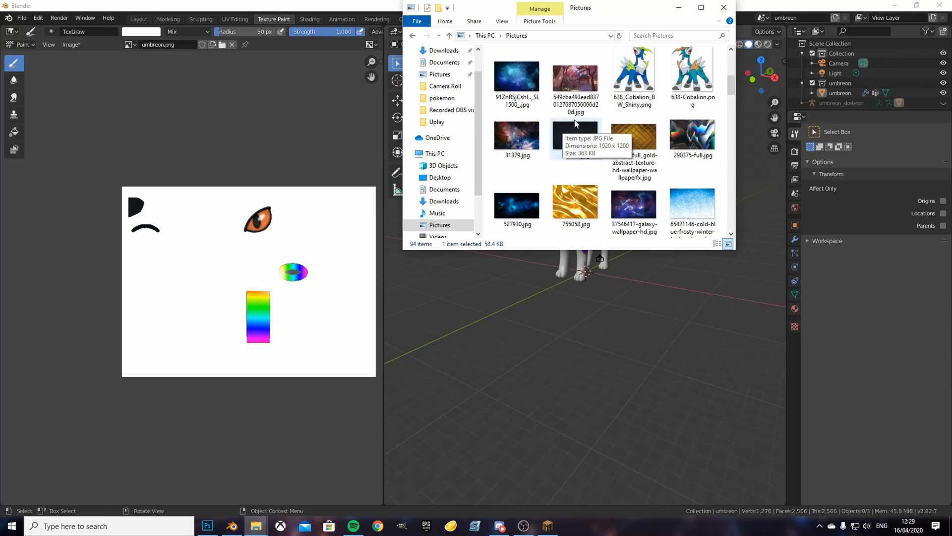
pyautogui.moveTo(678, 137); pyautogui.dragTo(425, 324)
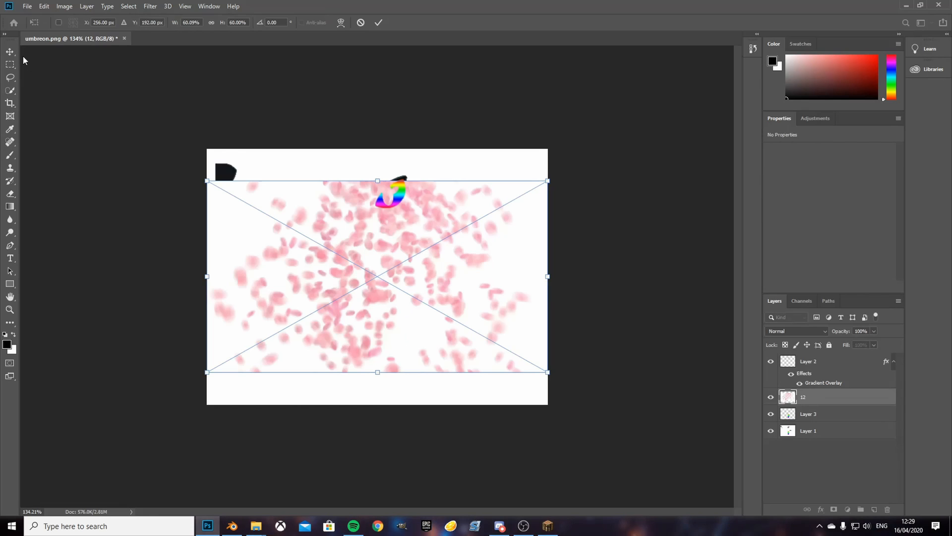
pyautogui.press('Return')
pyautogui.moveTo(255, 233); pyautogui.dragTo(286, 254)
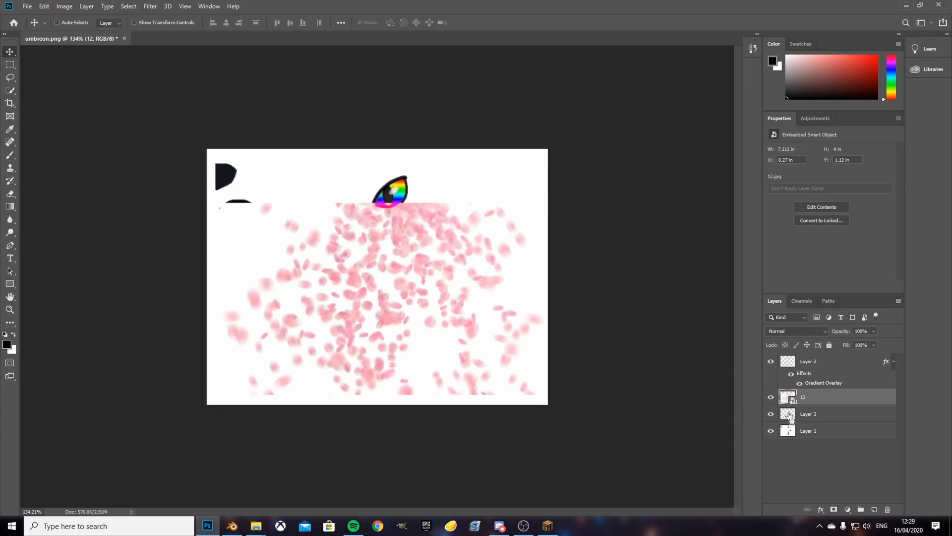
# Load the rectangle outline of Layer 3 as a selection and copy that area of the petal layer 12 to a new layer.
pyautogui.keyDown('ctrl'); pyautogui.click(789, 415); pyautogui.keyUp('ctrl')
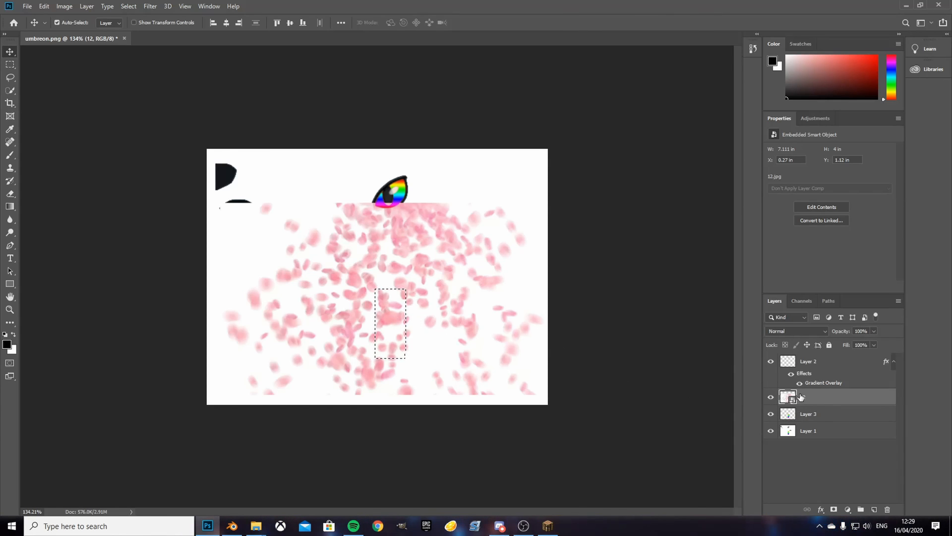
pyautogui.press('m')
pyautogui.rightClick(394, 321)
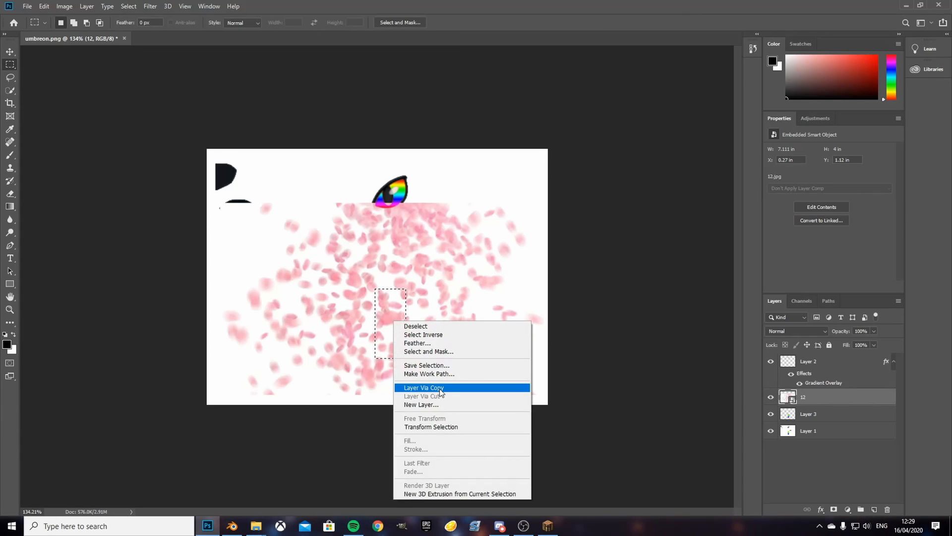
pyautogui.click(424, 388)
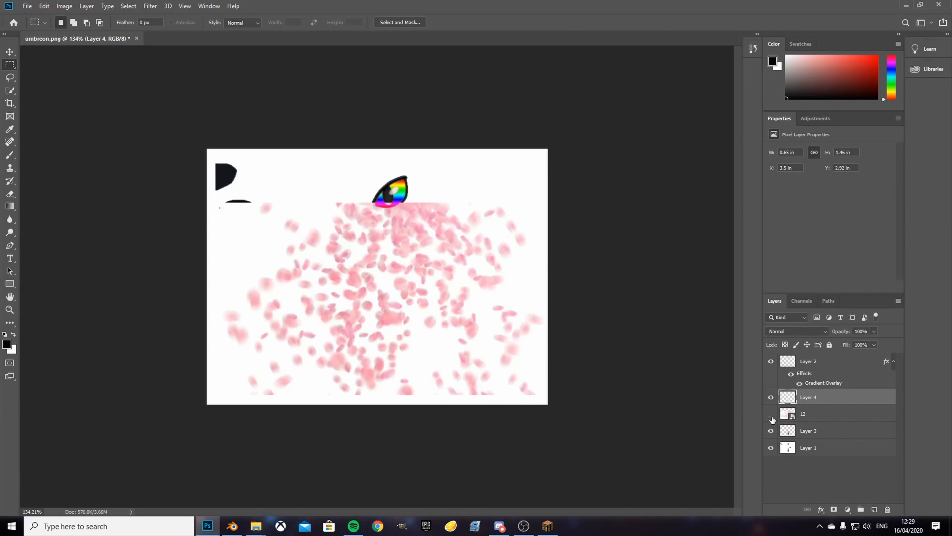
# Preview the petal rectangle without layer 12, and move the petal image to about X -3.4 in, Y 1.65 in.
pyautogui.click(771, 414)
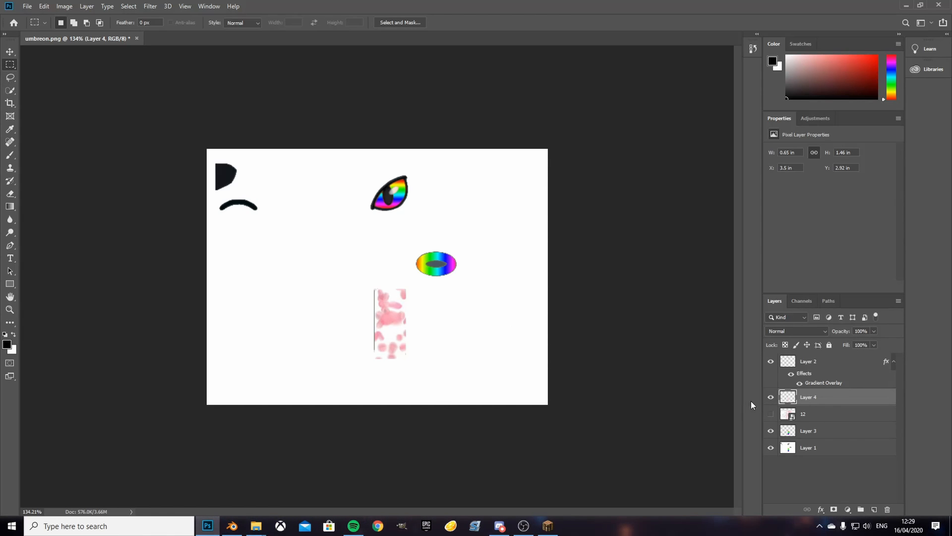
pyautogui.click(771, 413)
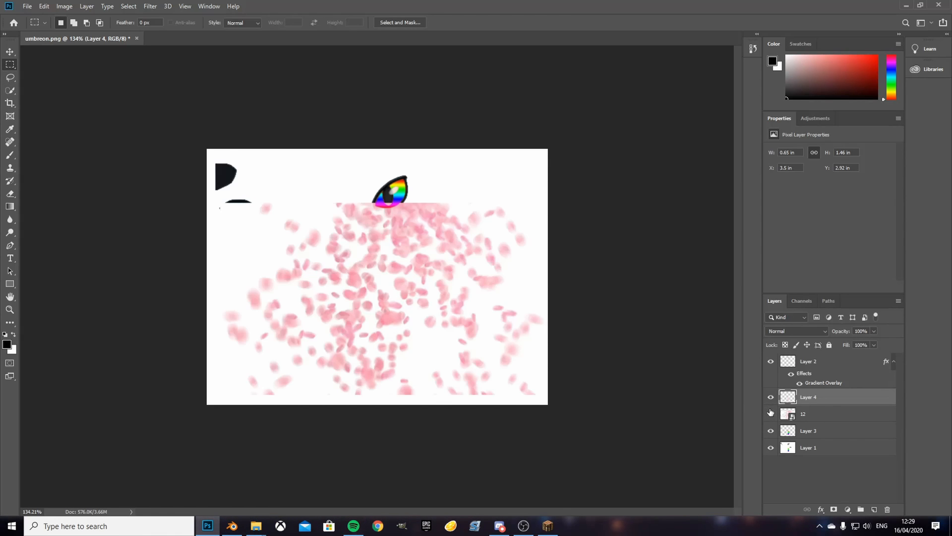
pyautogui.click(9, 51)
pyautogui.moveTo(377, 268); pyautogui.dragTo(194, 289)
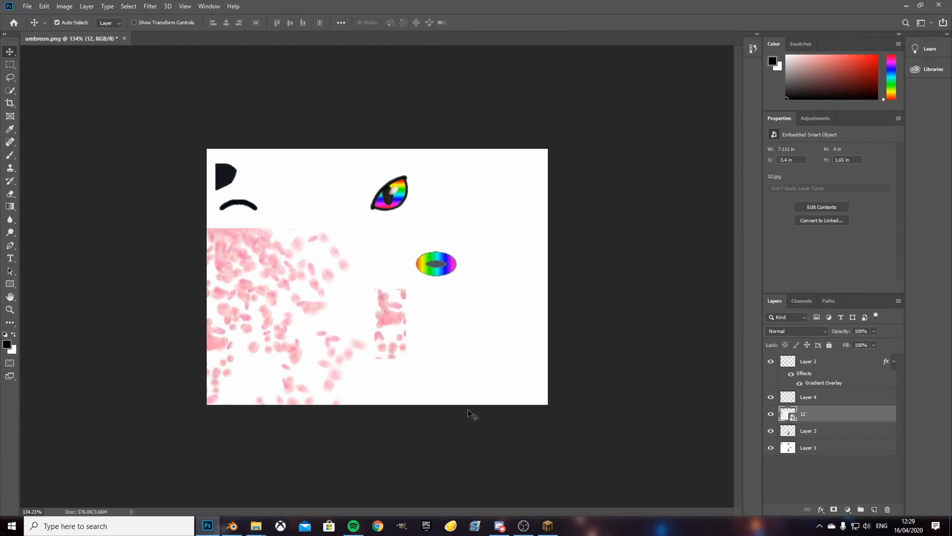
# Select the white background on Layer 1 with the Magic Wand and copy it to a new layer.
pyautogui.click(816, 450)
pyautogui.rightClick(9, 91)
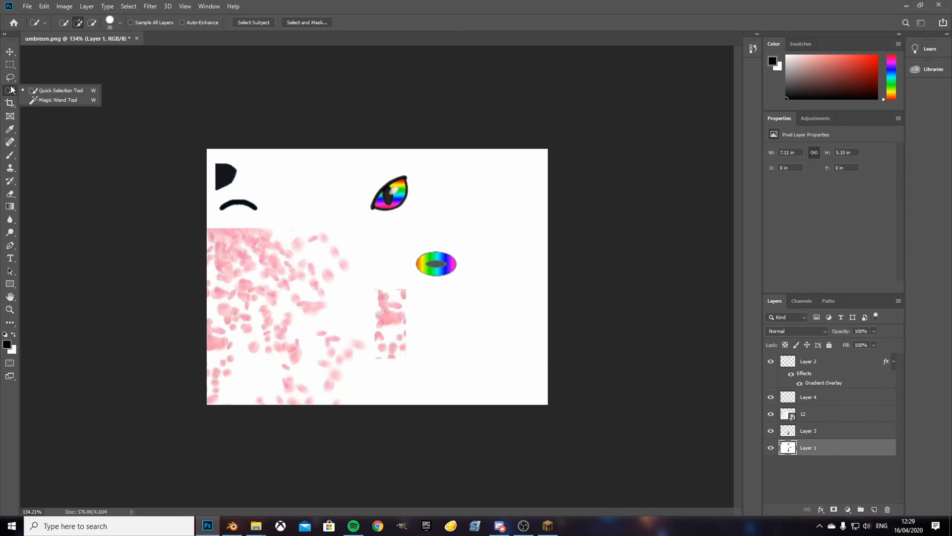
pyautogui.click(40, 100)
pyautogui.click(484, 343)
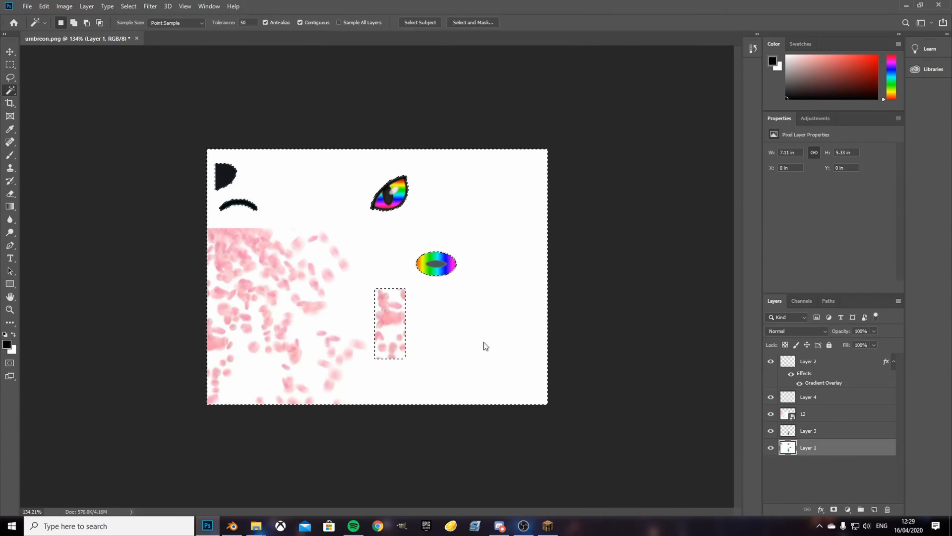
pyautogui.rightClick(483, 341)
pyautogui.click(516, 299)
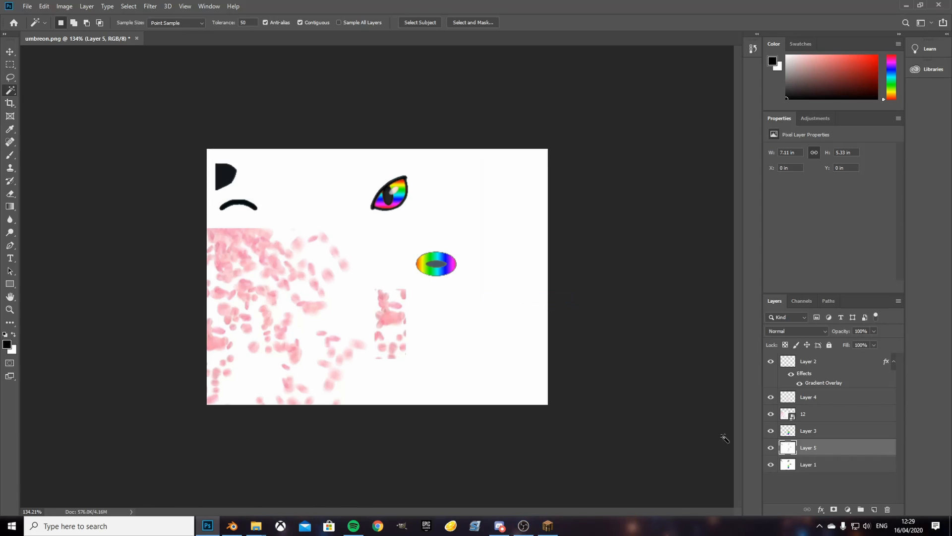
# Copy the part of petal layer 12 inside Layer 5's outline to a new layer, and hide layer 12.
pyautogui.keyDown('ctrl'); pyautogui.click(790, 448); pyautogui.keyUp('ctrl')
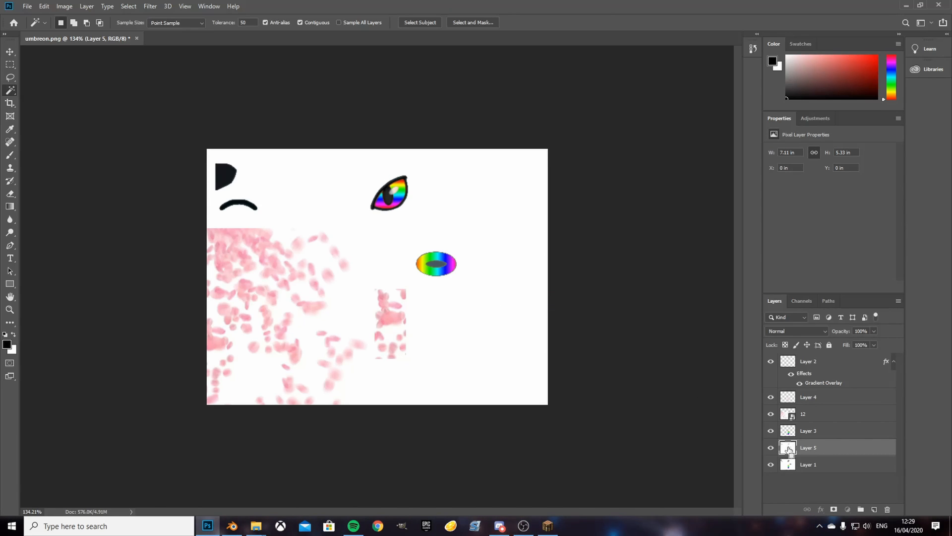
pyautogui.click(806, 414)
pyautogui.press('m')
pyautogui.rightClick(304, 328)
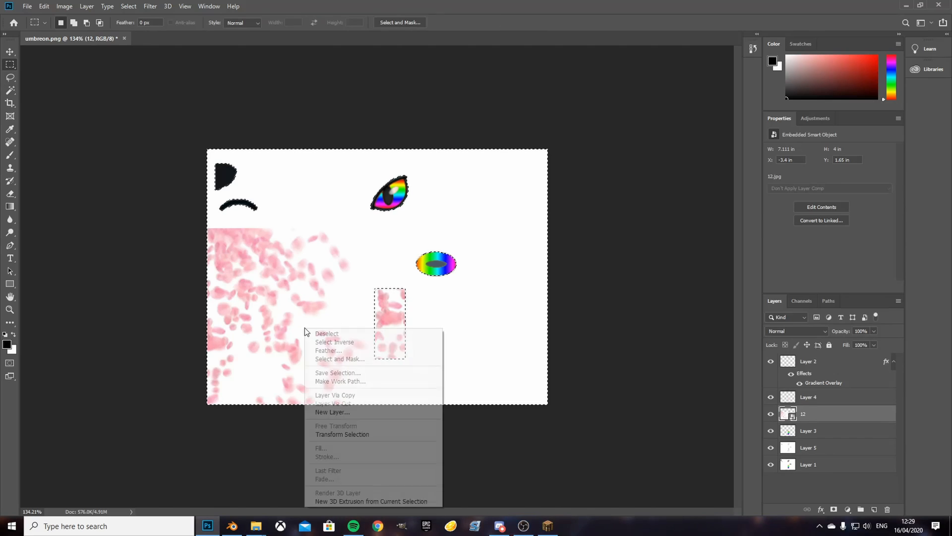
pyautogui.click(361, 395)
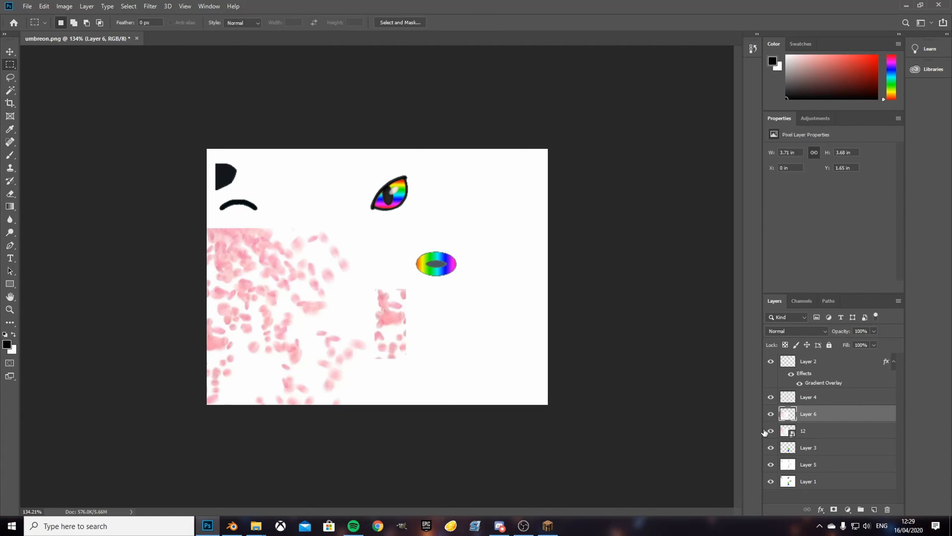
pyautogui.click(770, 433)
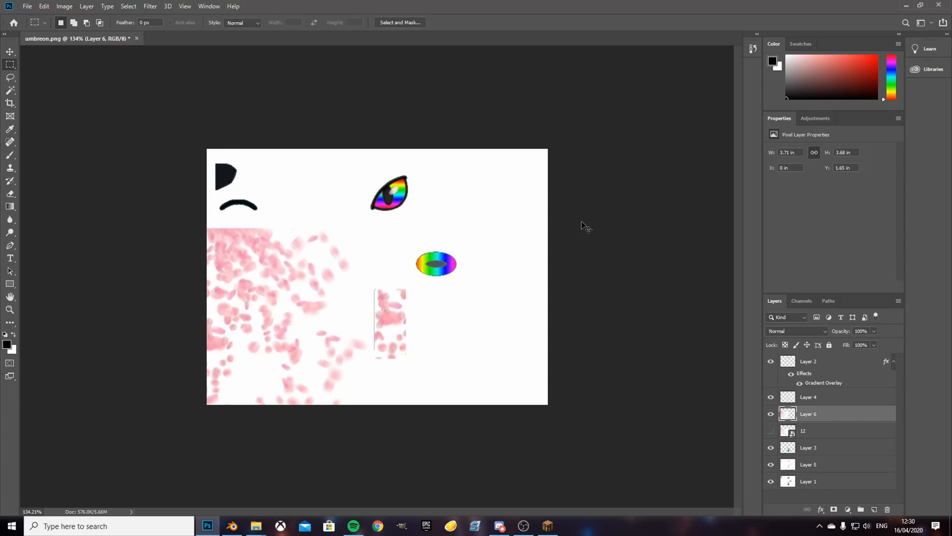
# Try a Hue/Saturation adjustment on Layer 6 with hue -37, saturation +100 and lightness -50.
pyautogui.hotkey('ctrl', 'u')
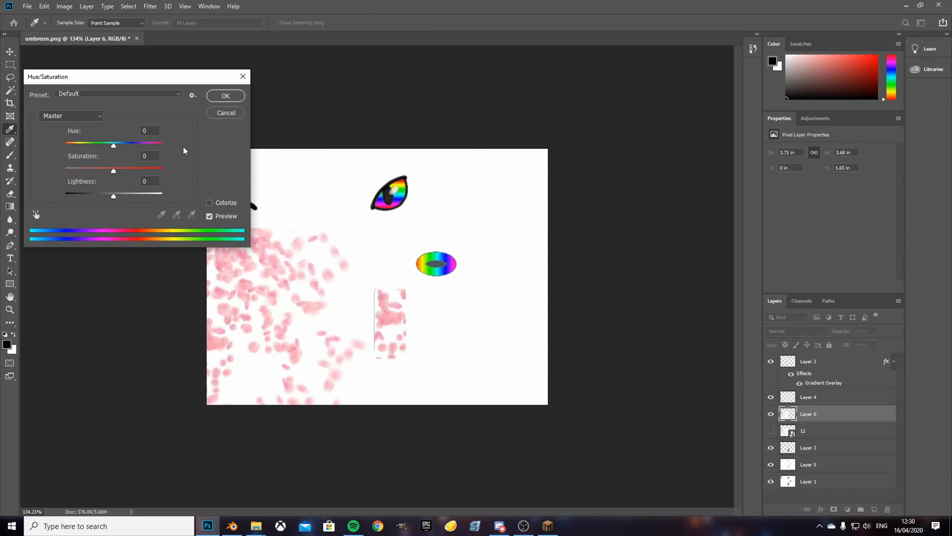
pyautogui.moveTo(127, 80); pyautogui.dragTo(167, 73)
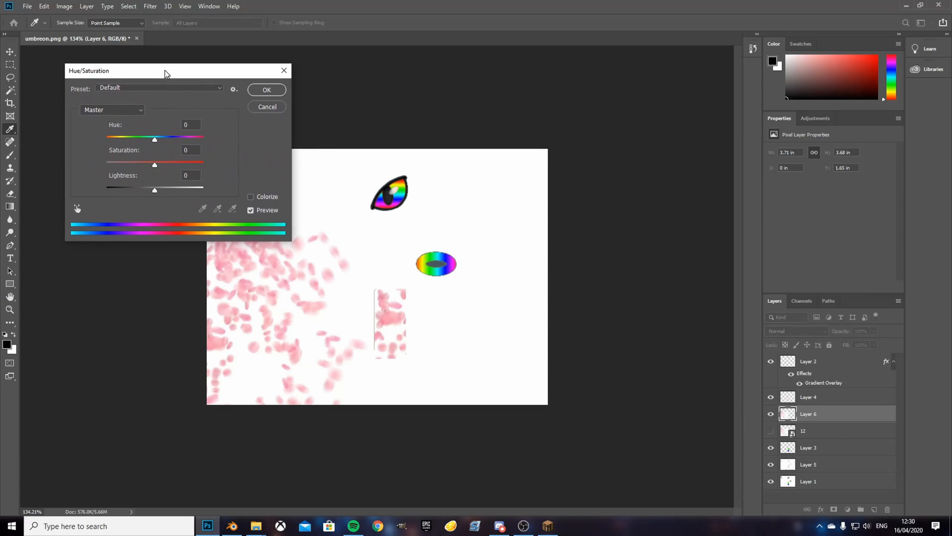
pyautogui.moveTo(154, 139)
pyautogui.mouseDown()
pyautogui.moveTo(189, 141)
pyautogui.moveTo(205, 171)
pyautogui.moveTo(139, 145)
pyautogui.mouseUp()
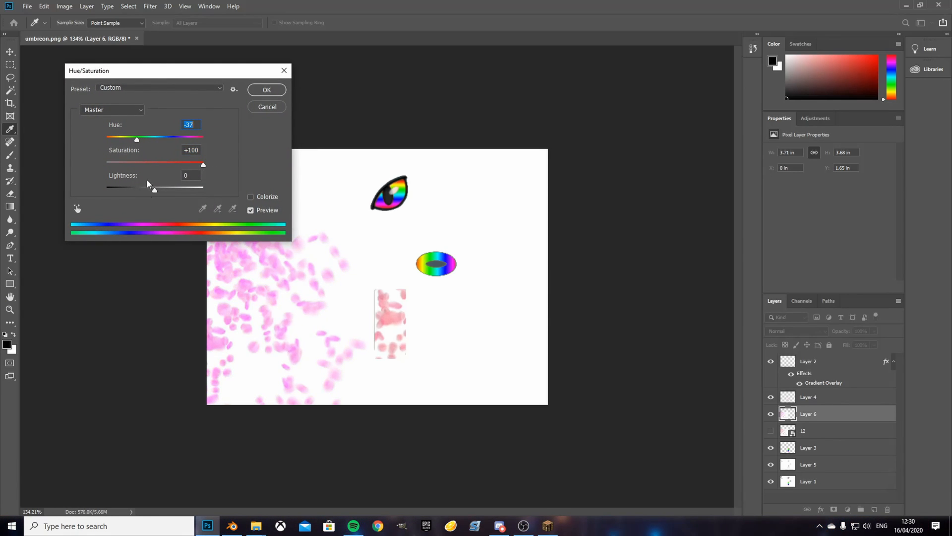
pyautogui.moveTo(156, 191); pyautogui.dragTo(132, 193)
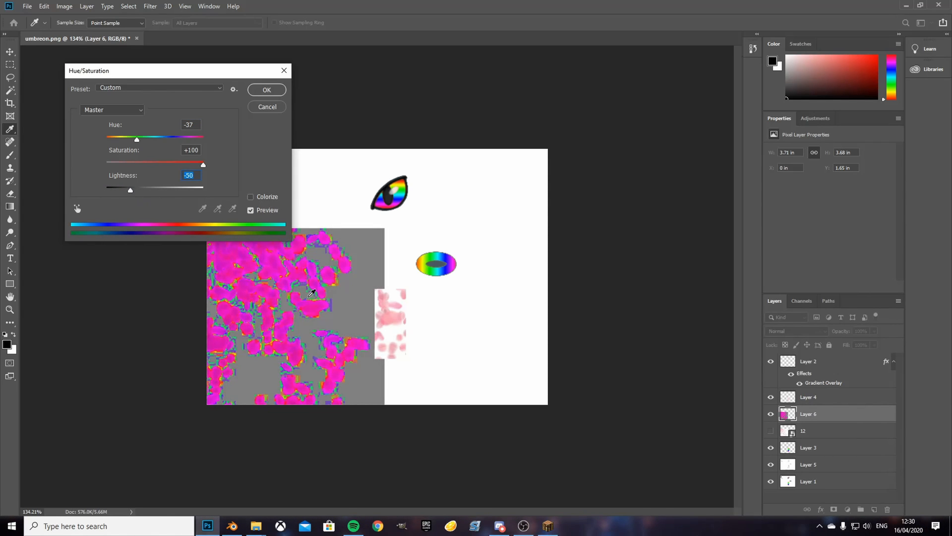
pyautogui.moveTo(152, 197); pyautogui.dragTo(189, 203)
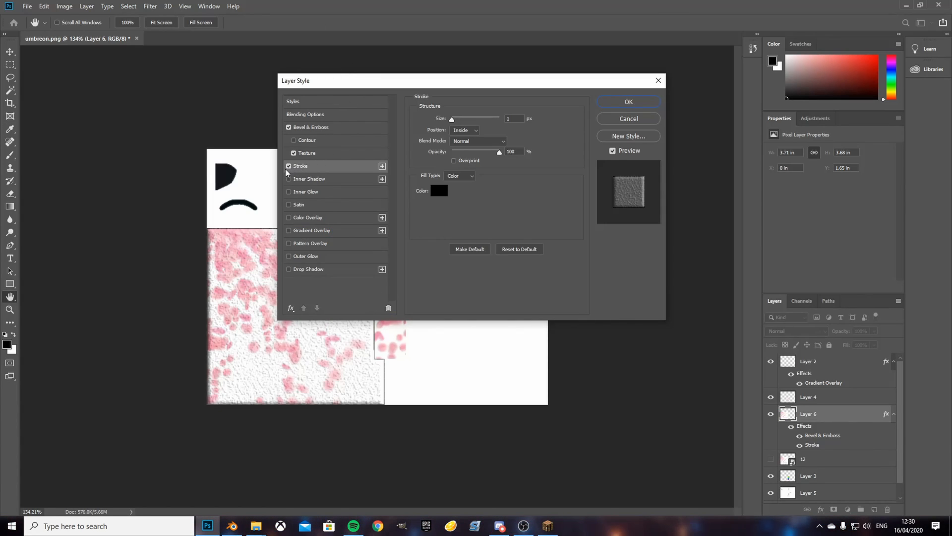
# Turn off the Texture, Stroke and Bevel & Emboss effects in Layer 6's layer style and show its blending options.
pyautogui.click(293, 156)
pyautogui.click(289, 165)
pyautogui.click(293, 154)
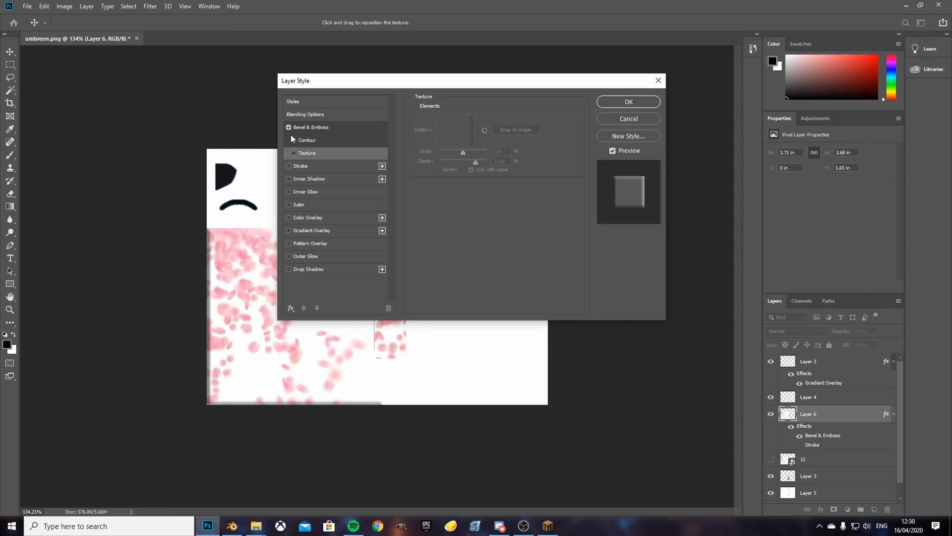
pyautogui.click(289, 126)
pyautogui.click(296, 112)
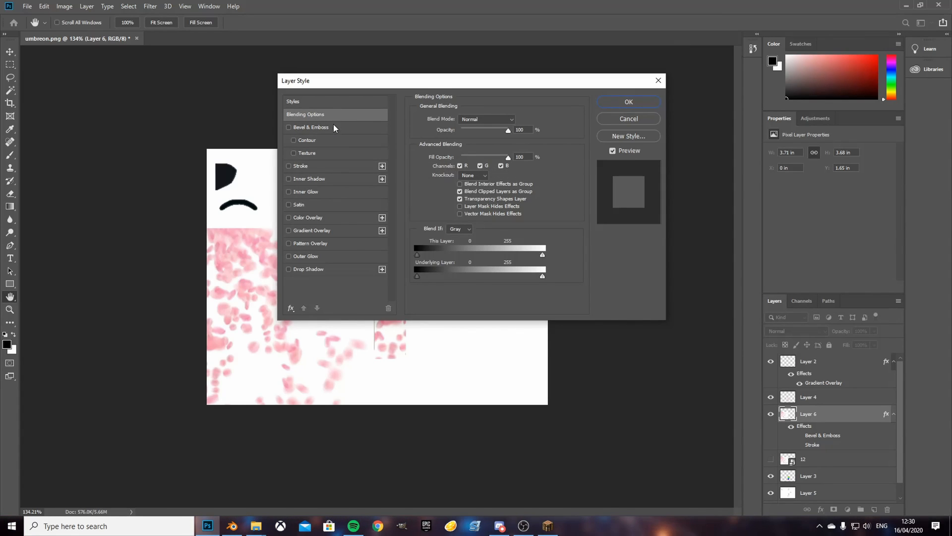
# Try a 1 px inside Stroke on Layer 6 and replace it with an Inner Shadow at 35% opacity.
pyautogui.click(327, 168)
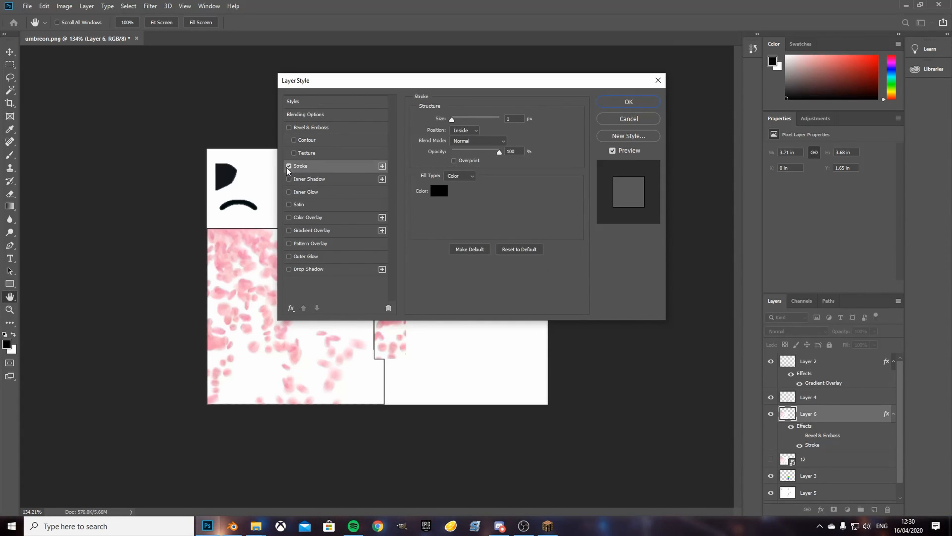
pyautogui.click(334, 181)
pyautogui.click(289, 168)
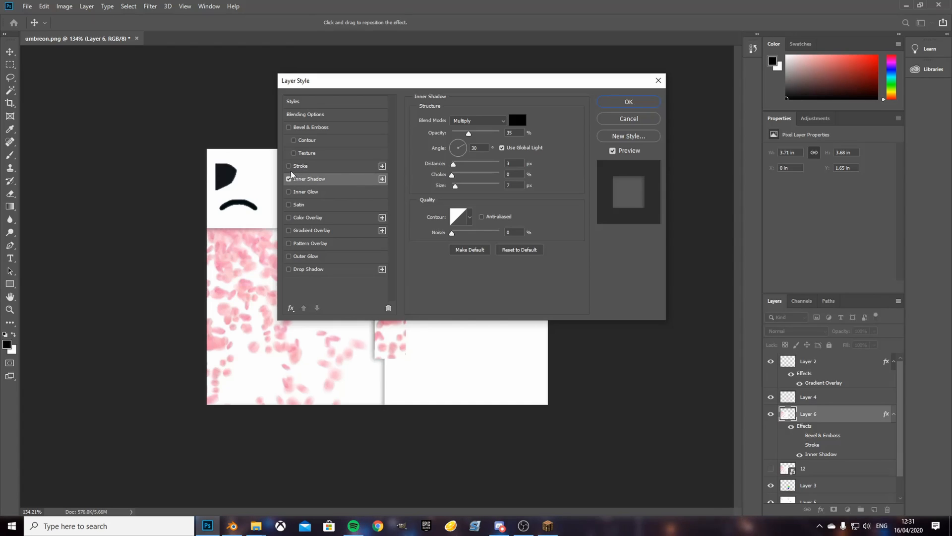
# Try Inner Glow, Satin, Color, Gradient and Pattern Overlay, Outer Glow and Drop Shadow instead of Inner Shadow on Layer 6, and discard the style changes.
pyautogui.click(288, 178)
pyautogui.click(306, 191)
pyautogui.click(308, 218)
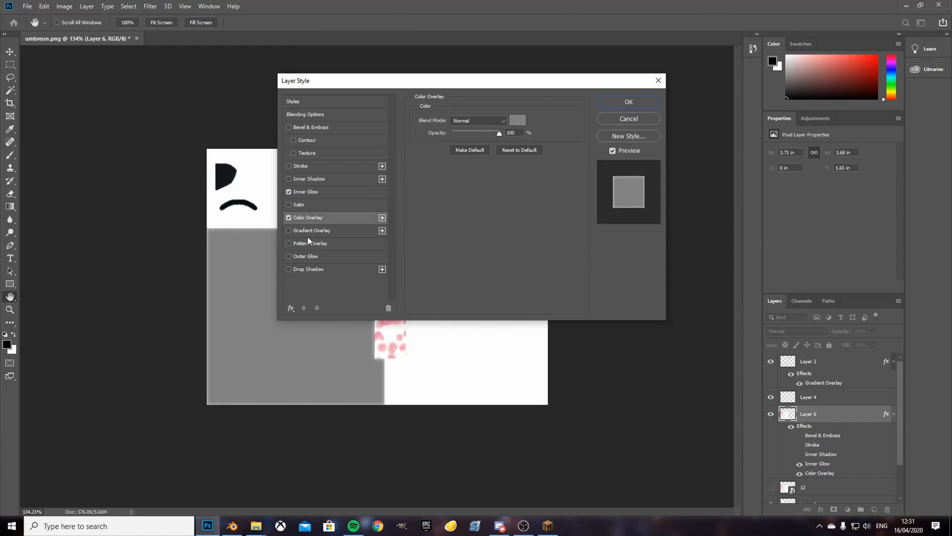
pyautogui.click(301, 204)
pyautogui.click(311, 230)
pyautogui.click(310, 243)
pyautogui.click(305, 255)
pyautogui.click(309, 269)
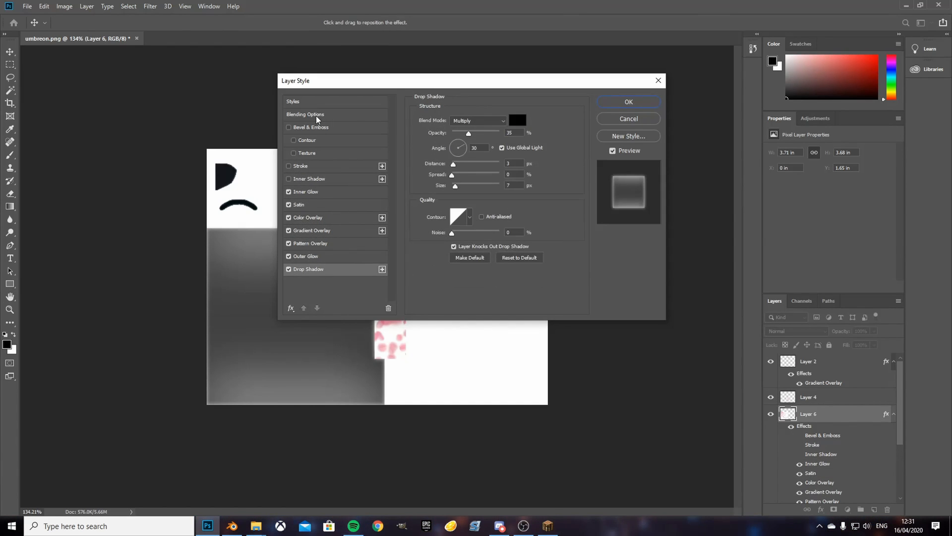
pyautogui.click(658, 80)
# Move the petal image on Layer 6 completely off the canvas, beyond its lower-right corner.
pyautogui.press('m')
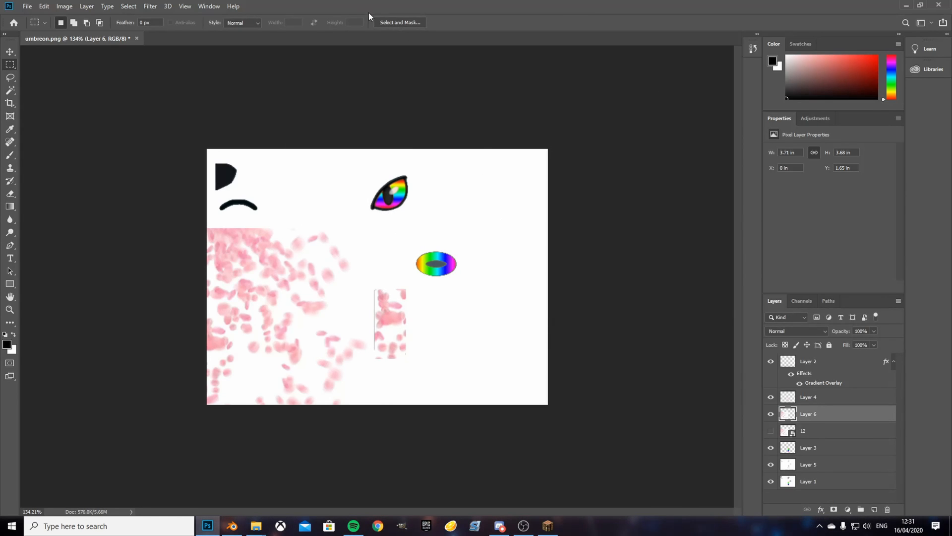
pyautogui.click(14, 53)
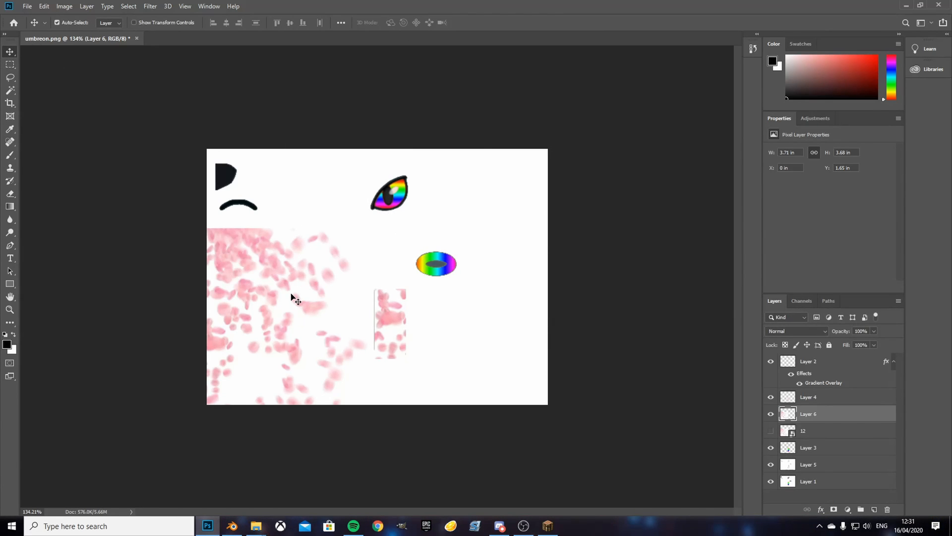
pyautogui.moveTo(292, 295); pyautogui.dragTo(645, 397)
pyautogui.hotkey('ctrl', 'z')
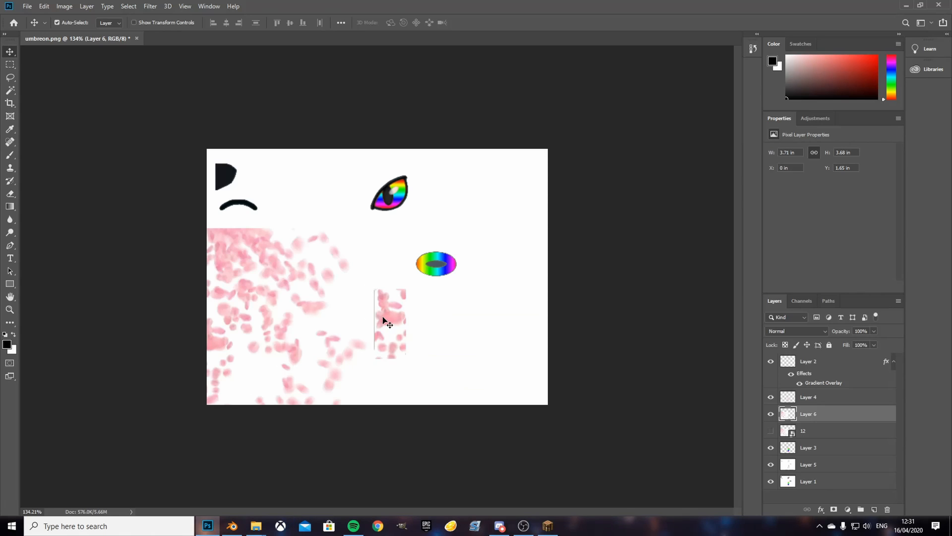
pyautogui.moveTo(385, 321); pyautogui.dragTo(511, 480)
pyautogui.moveTo(218, 261); pyautogui.dragTo(531, 505)
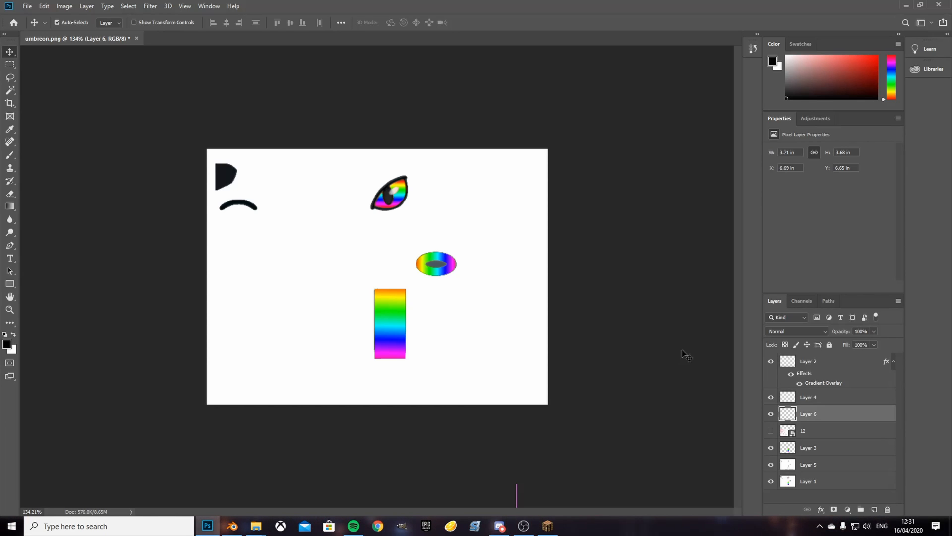
# Check the model in Blender, and start Export As for the umbreon.png texture in Photoshop.
pyautogui.click(232, 526)
pyautogui.moveTo(695, 240)
pyautogui.mouseDown()
pyautogui.moveTo(701, 219)
pyautogui.moveTo(448, 267)
pyautogui.moveTo(676, 234)
pyautogui.moveTo(695, 280)
pyautogui.moveTo(732, 240)
pyautogui.moveTo(682, 270)
pyautogui.moveTo(694, 258)
pyautogui.mouseUp()
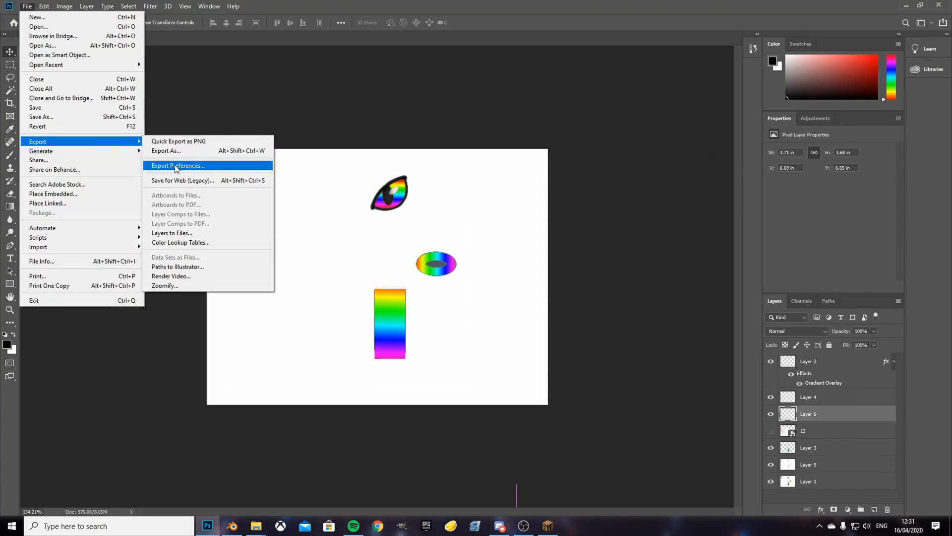
pyautogui.click(179, 151)
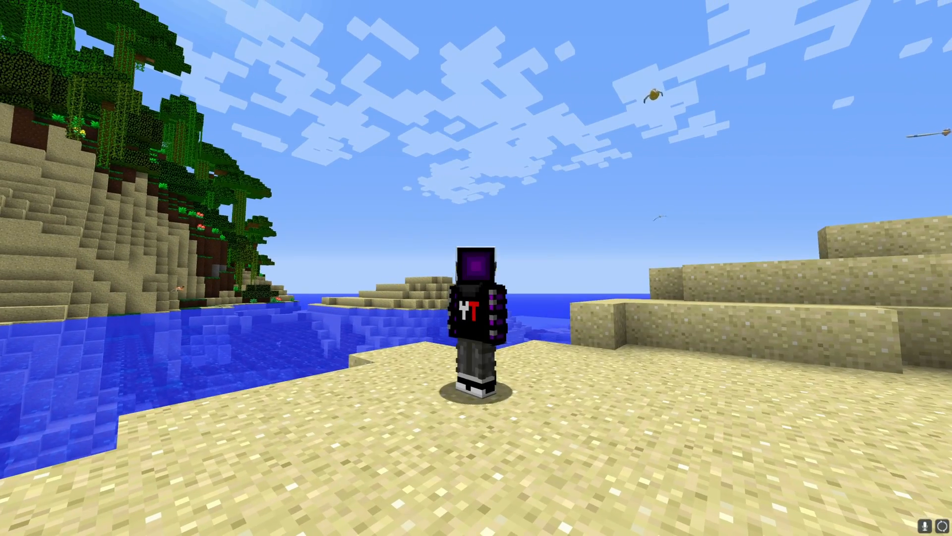
pyautogui.press('F5')
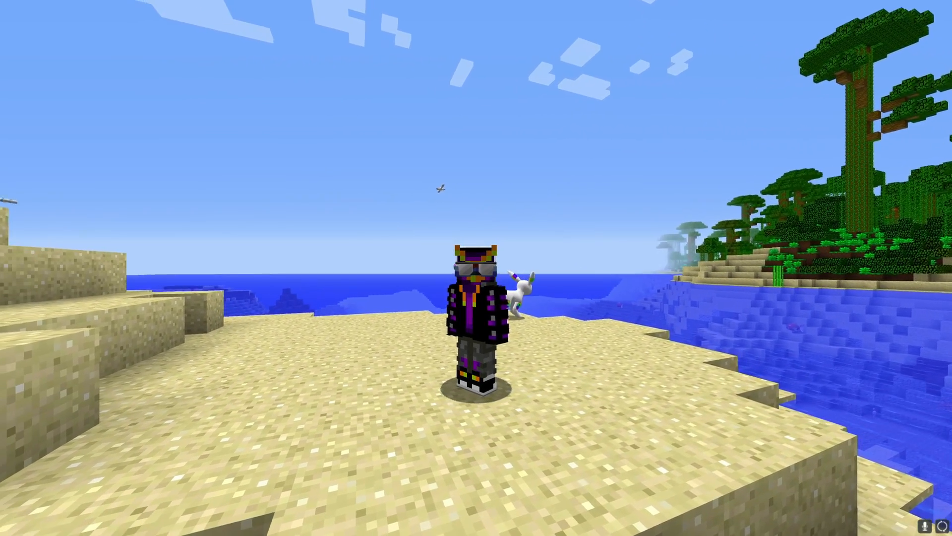
pyautogui.press('space')
pyautogui.press('space')
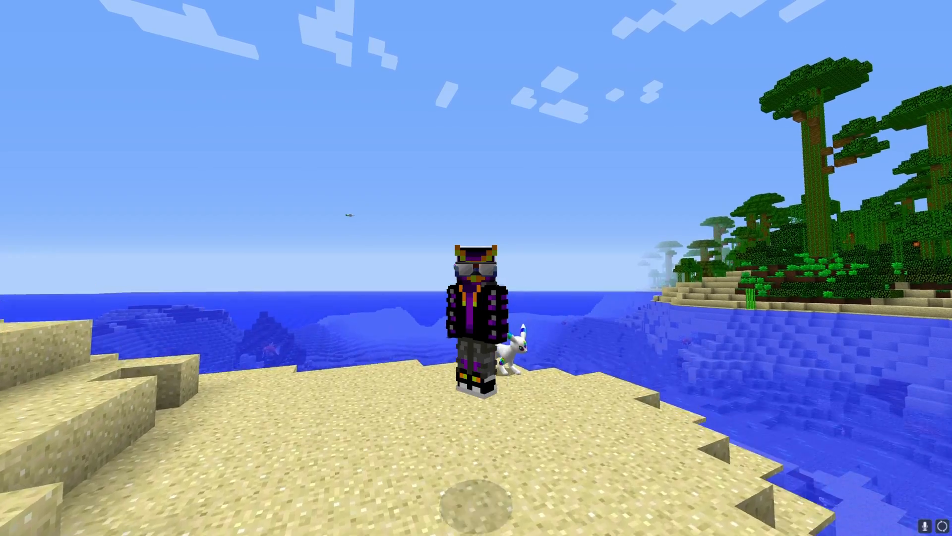